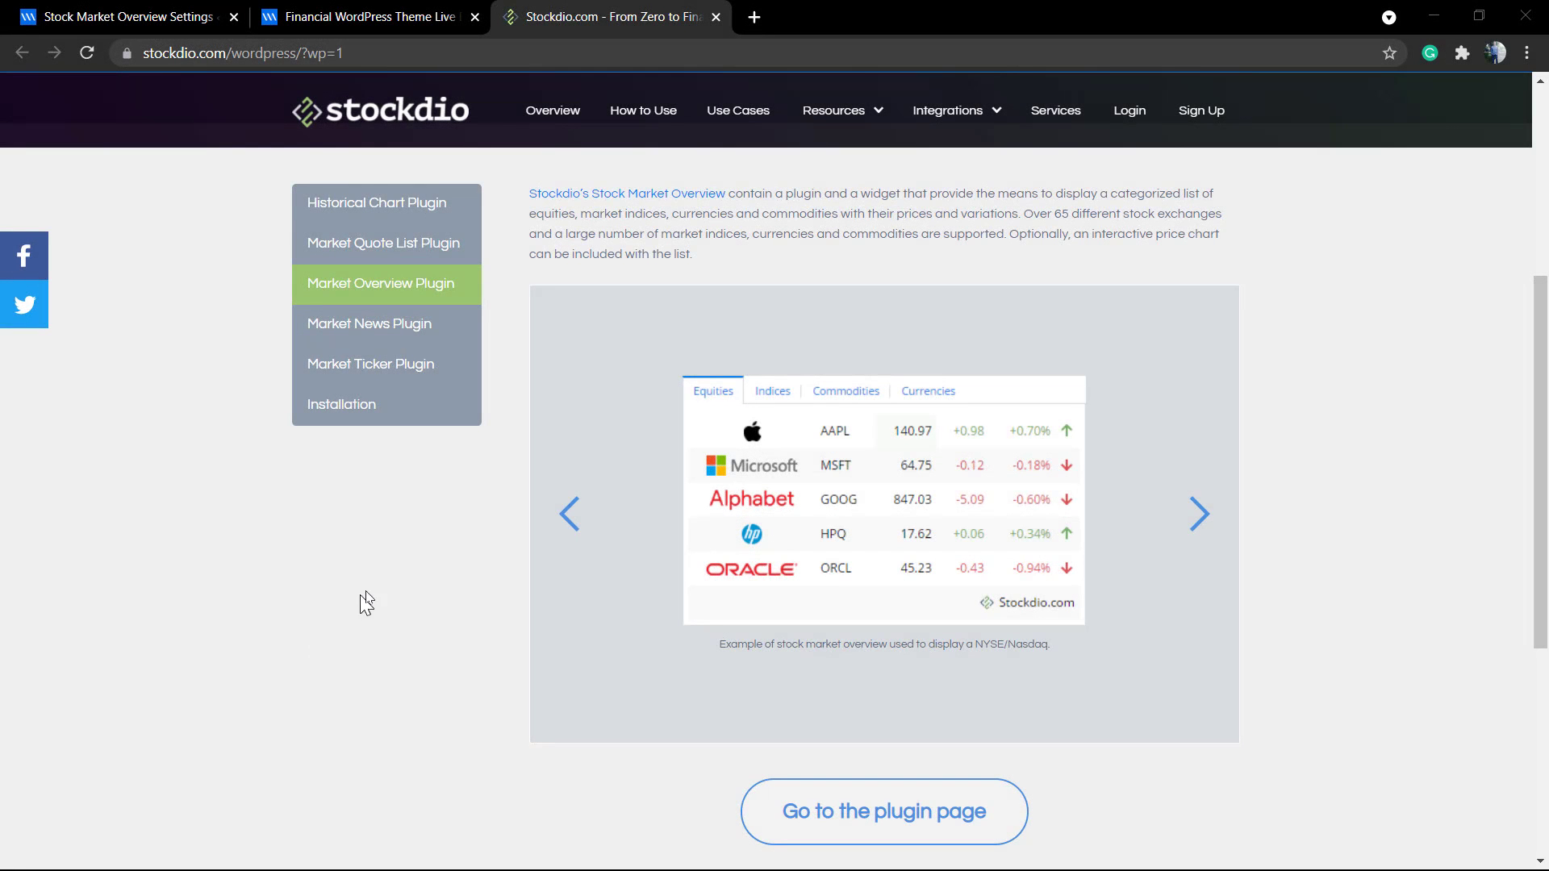
Flip through Stockdio's market overview example slides, then view the Financial theme homepage
left_click(1199, 534)
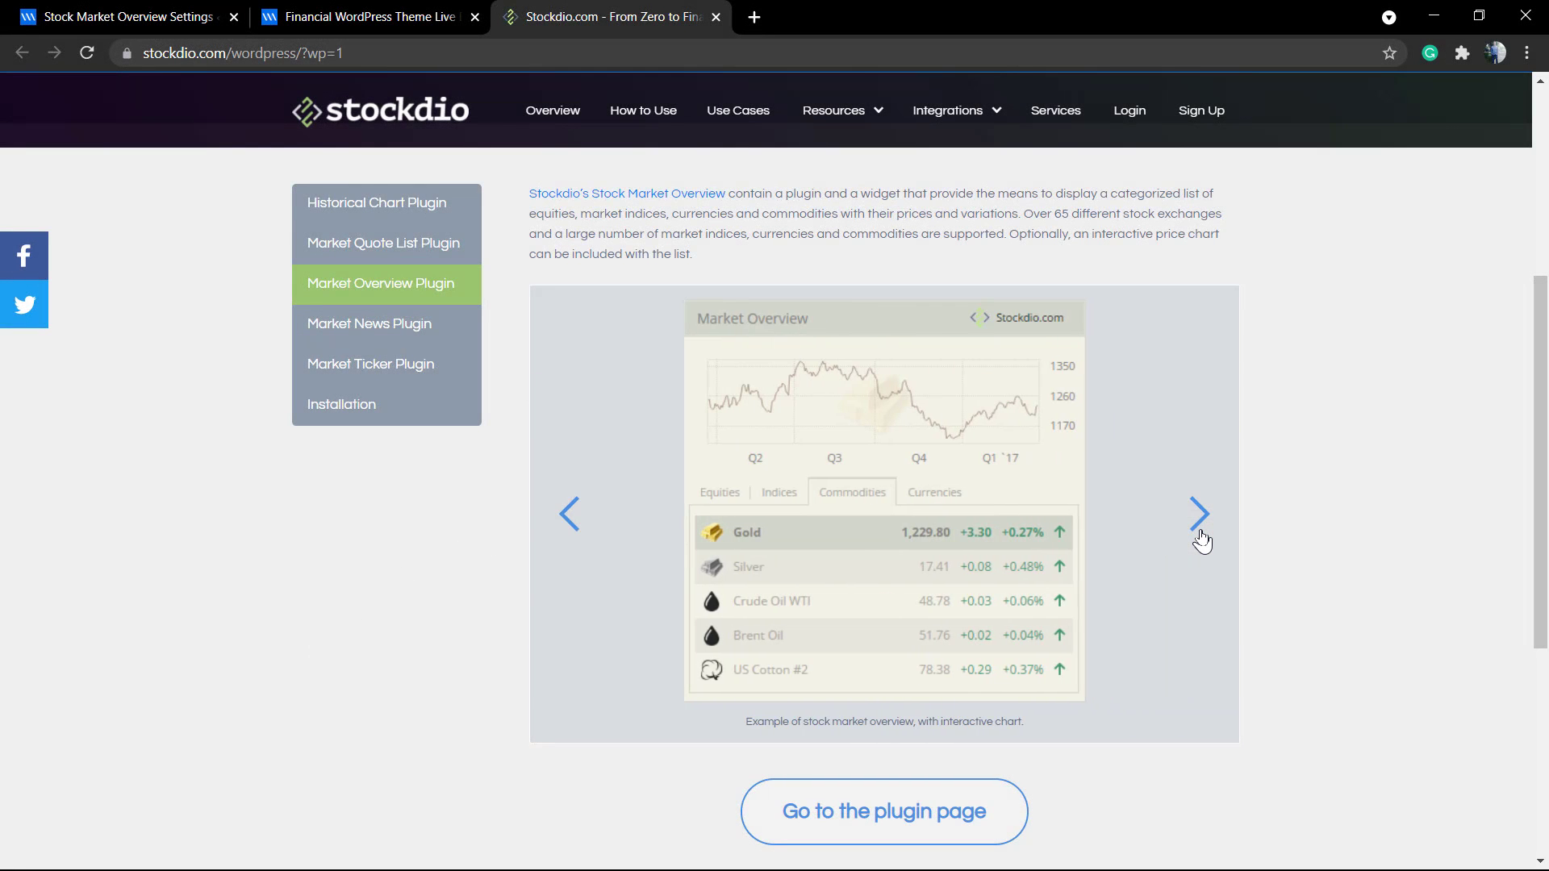
left_click(1199, 538)
left_click(576, 546)
left_click(577, 545)
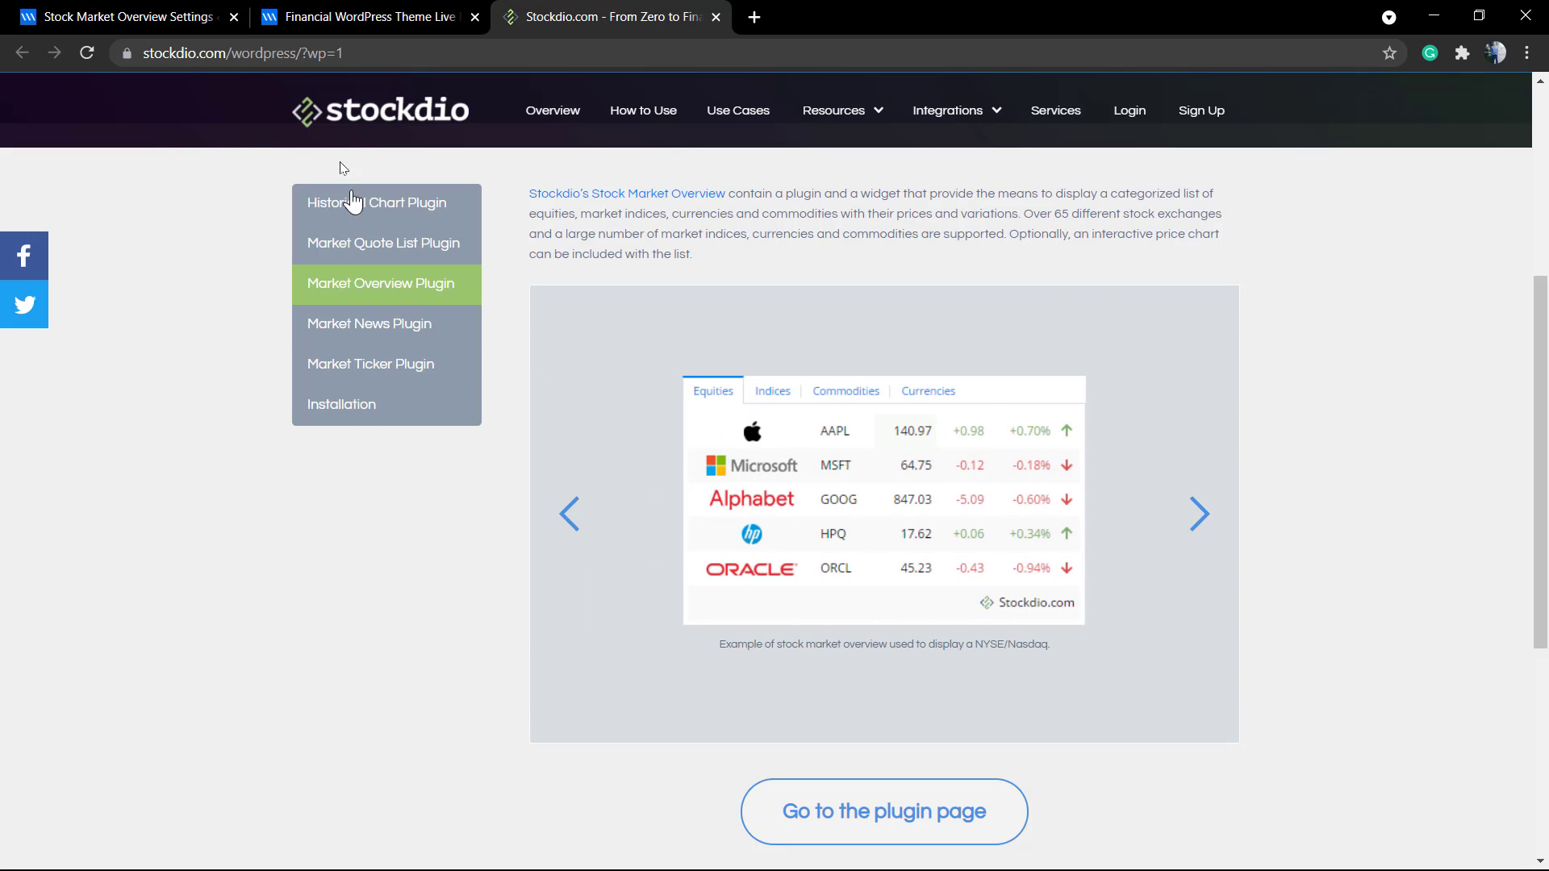
left_click(351, 17)
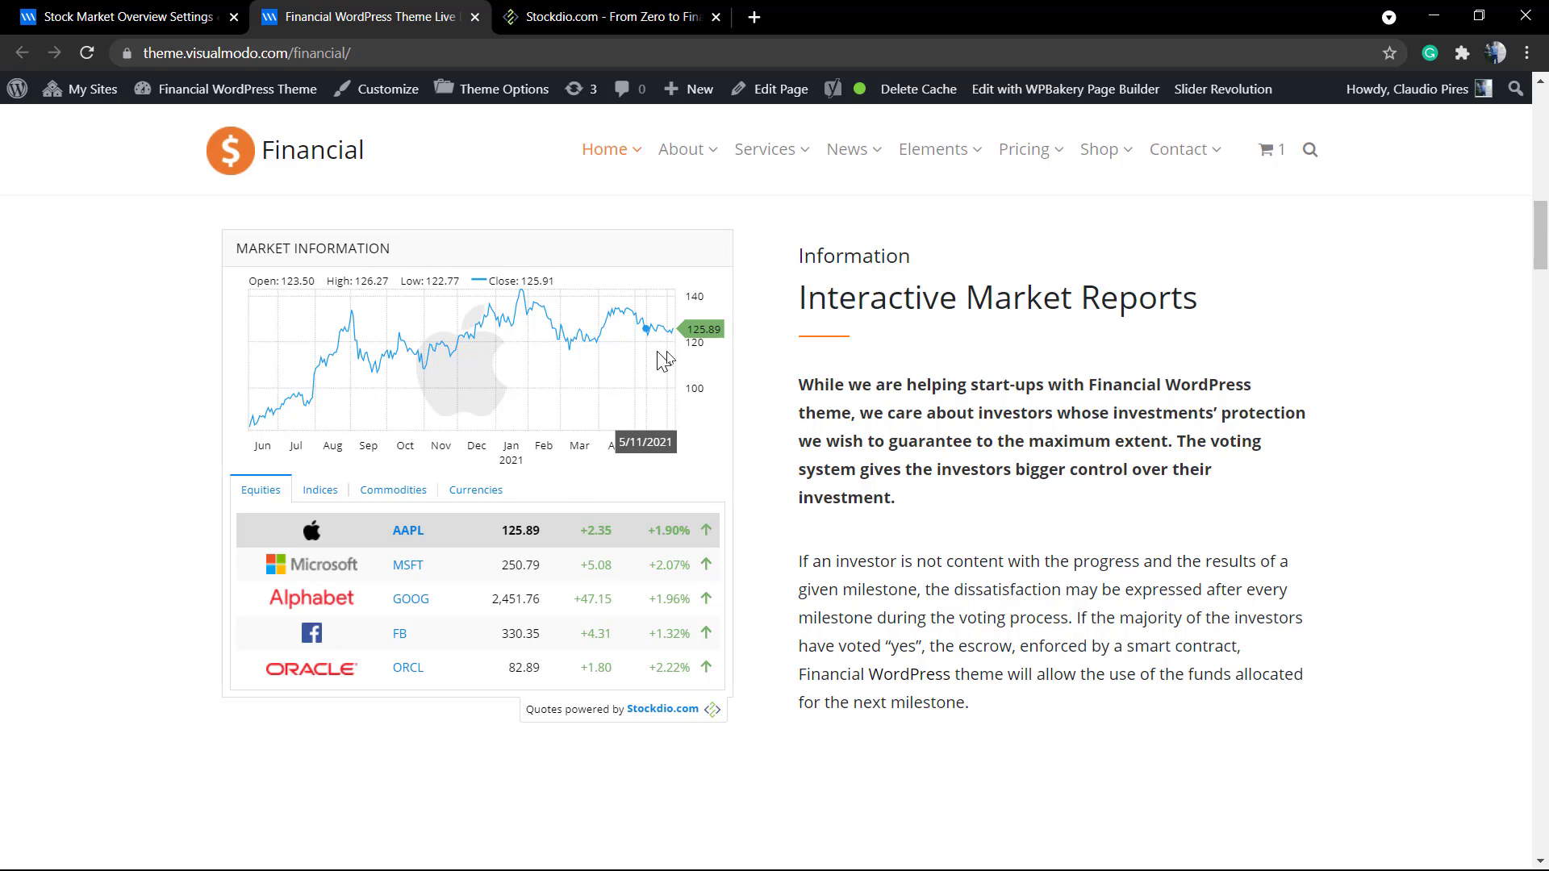
Preview the MSFT chart and the Indices, Commodities, Currencies and Equities categories, then return to settings
left_click(345, 578)
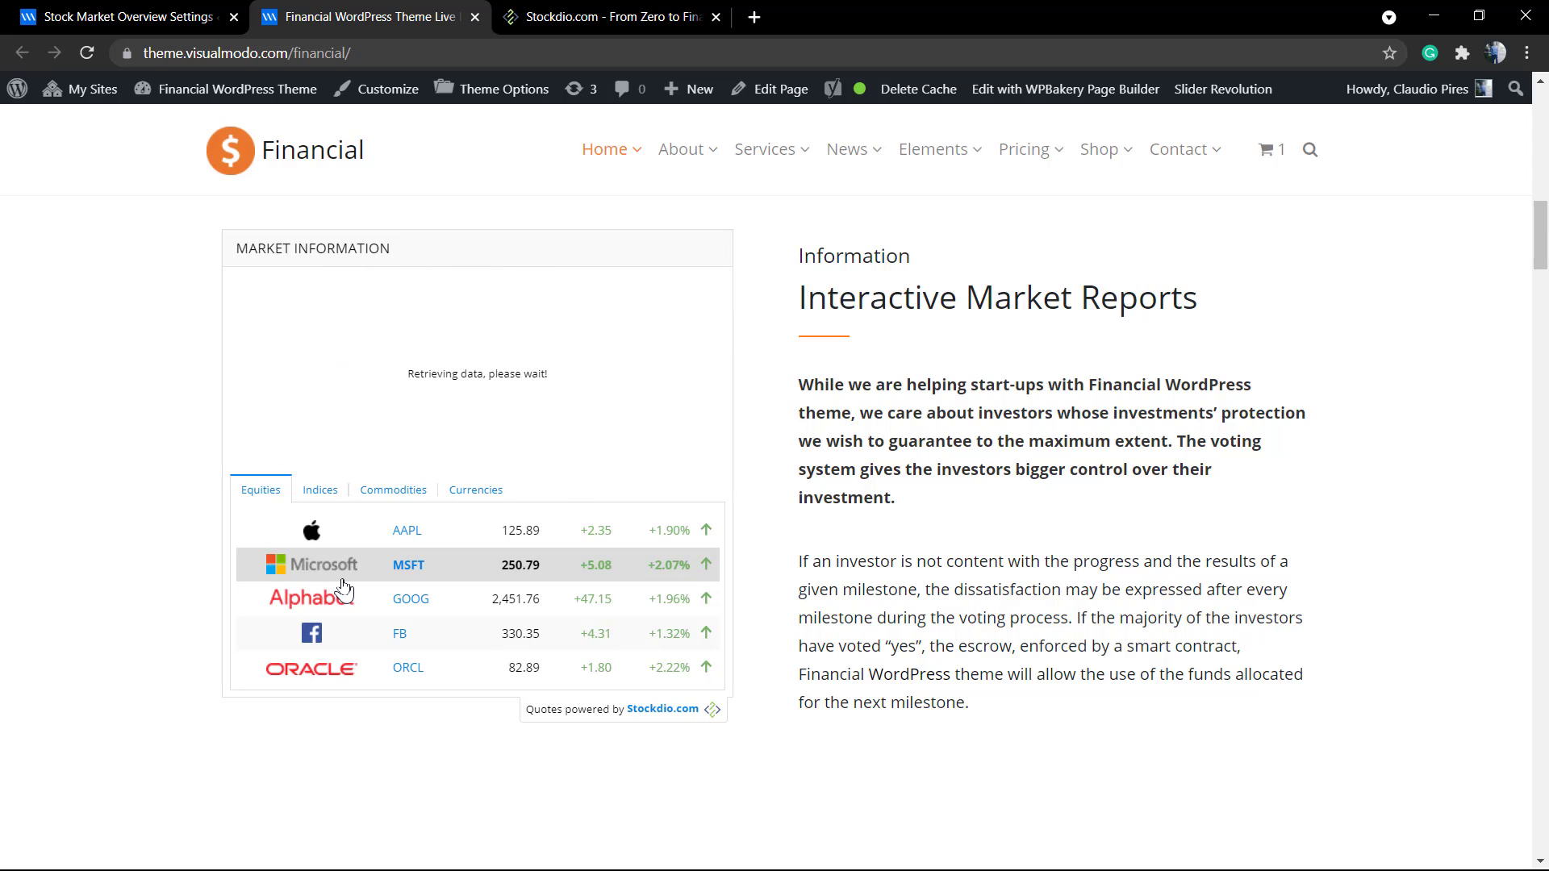
left_click(324, 492)
left_click(375, 491)
left_click(472, 491)
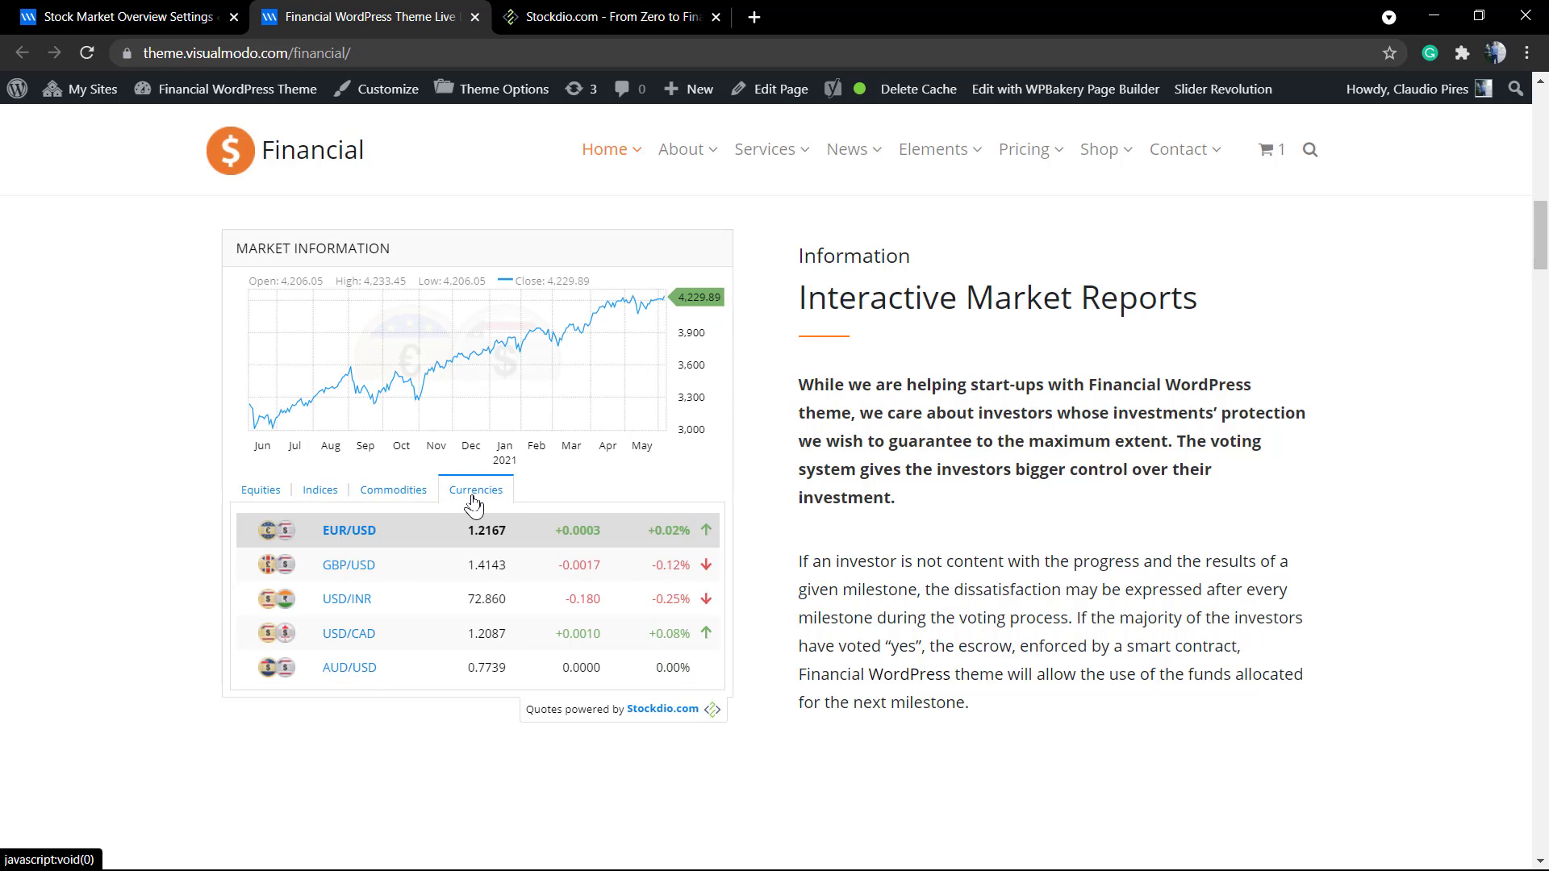
left_click(285, 495)
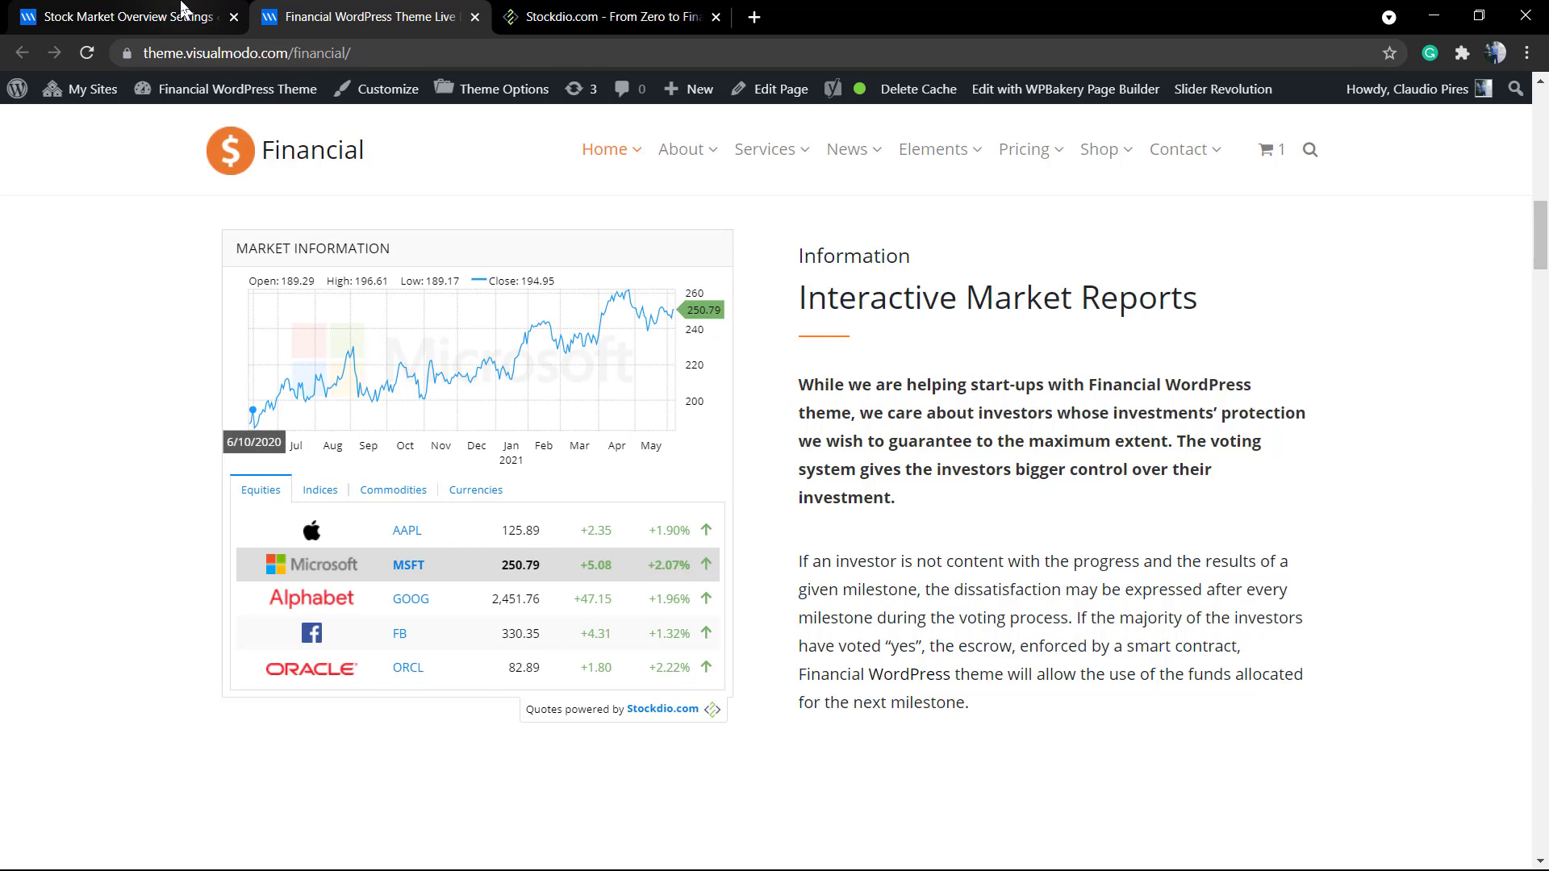
left_click(212, 17)
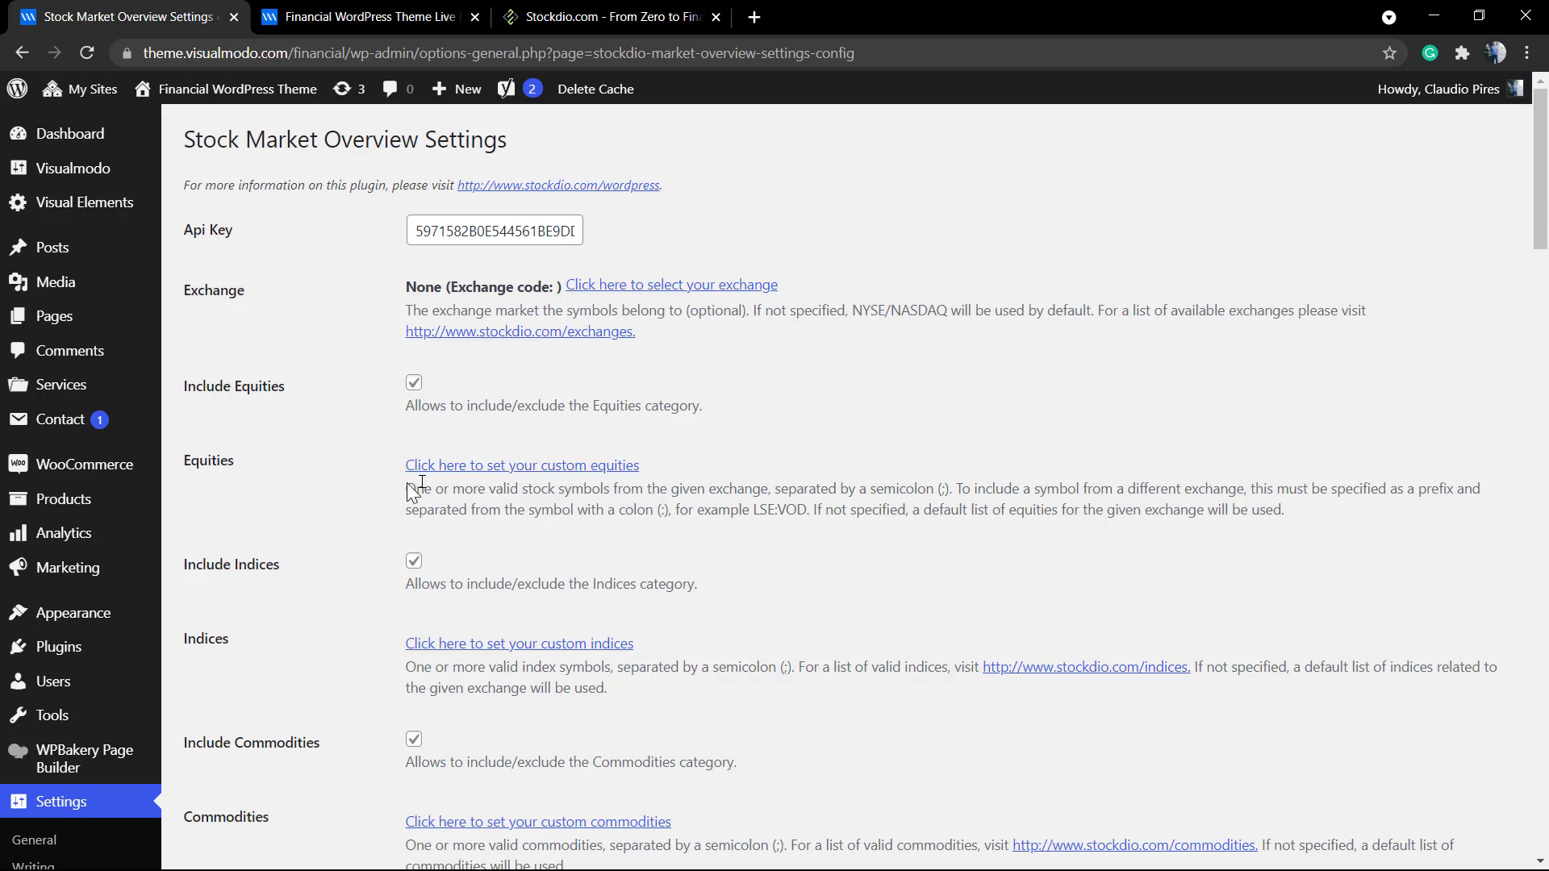
scroll(548, 471, "down", 2)
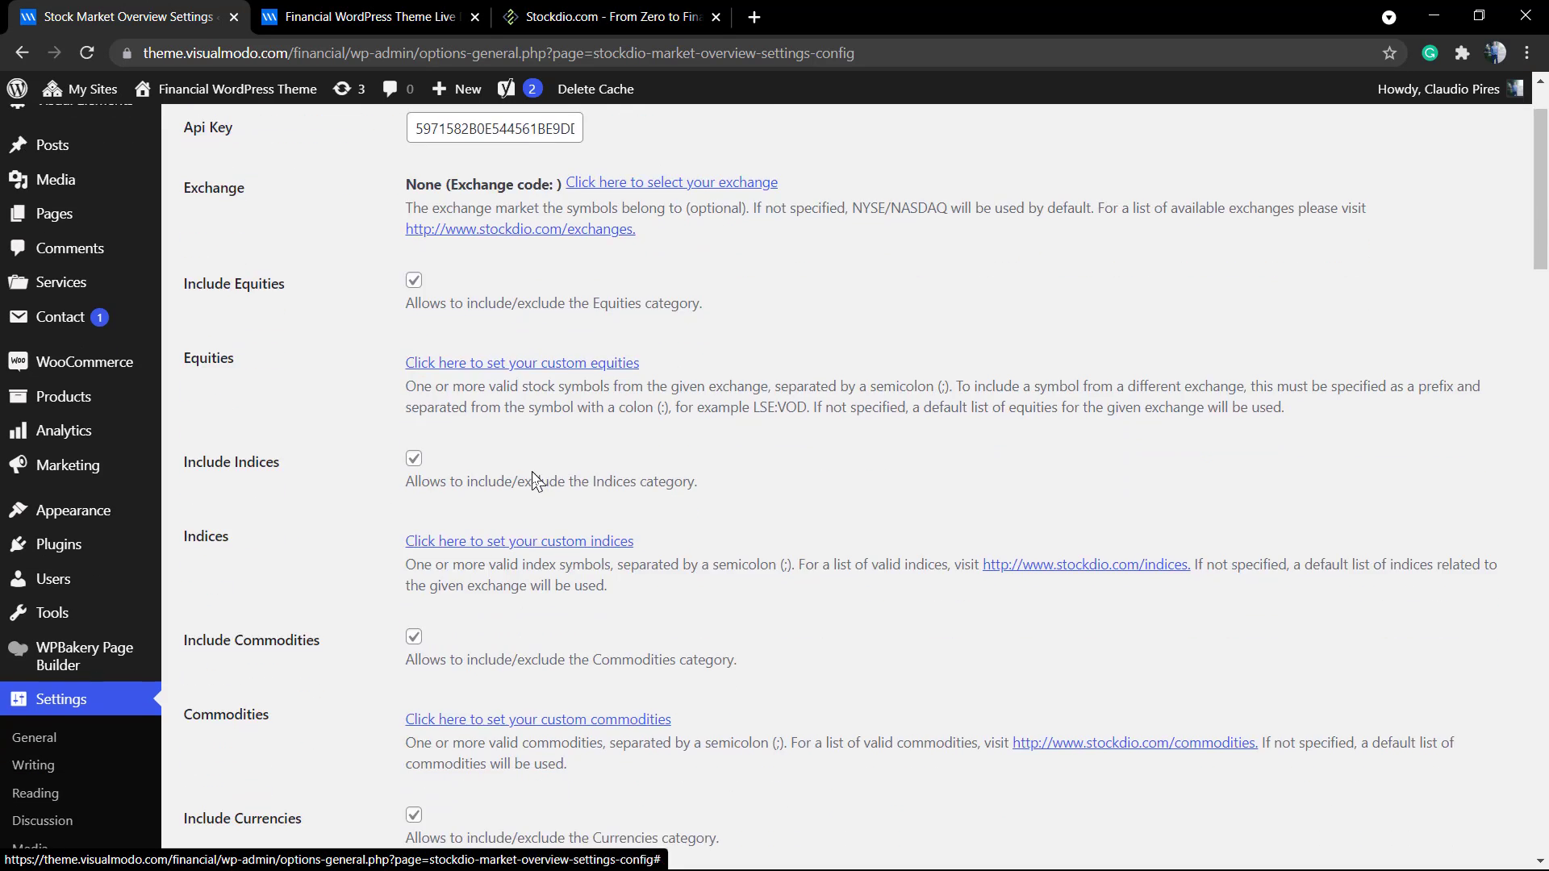
scroll(531, 474, "down", 1)
scroll(531, 473, "up", 1)
scroll(530, 485, "up", 2)
scroll(526, 484, "down", 3)
scroll(512, 461, "down", 10)
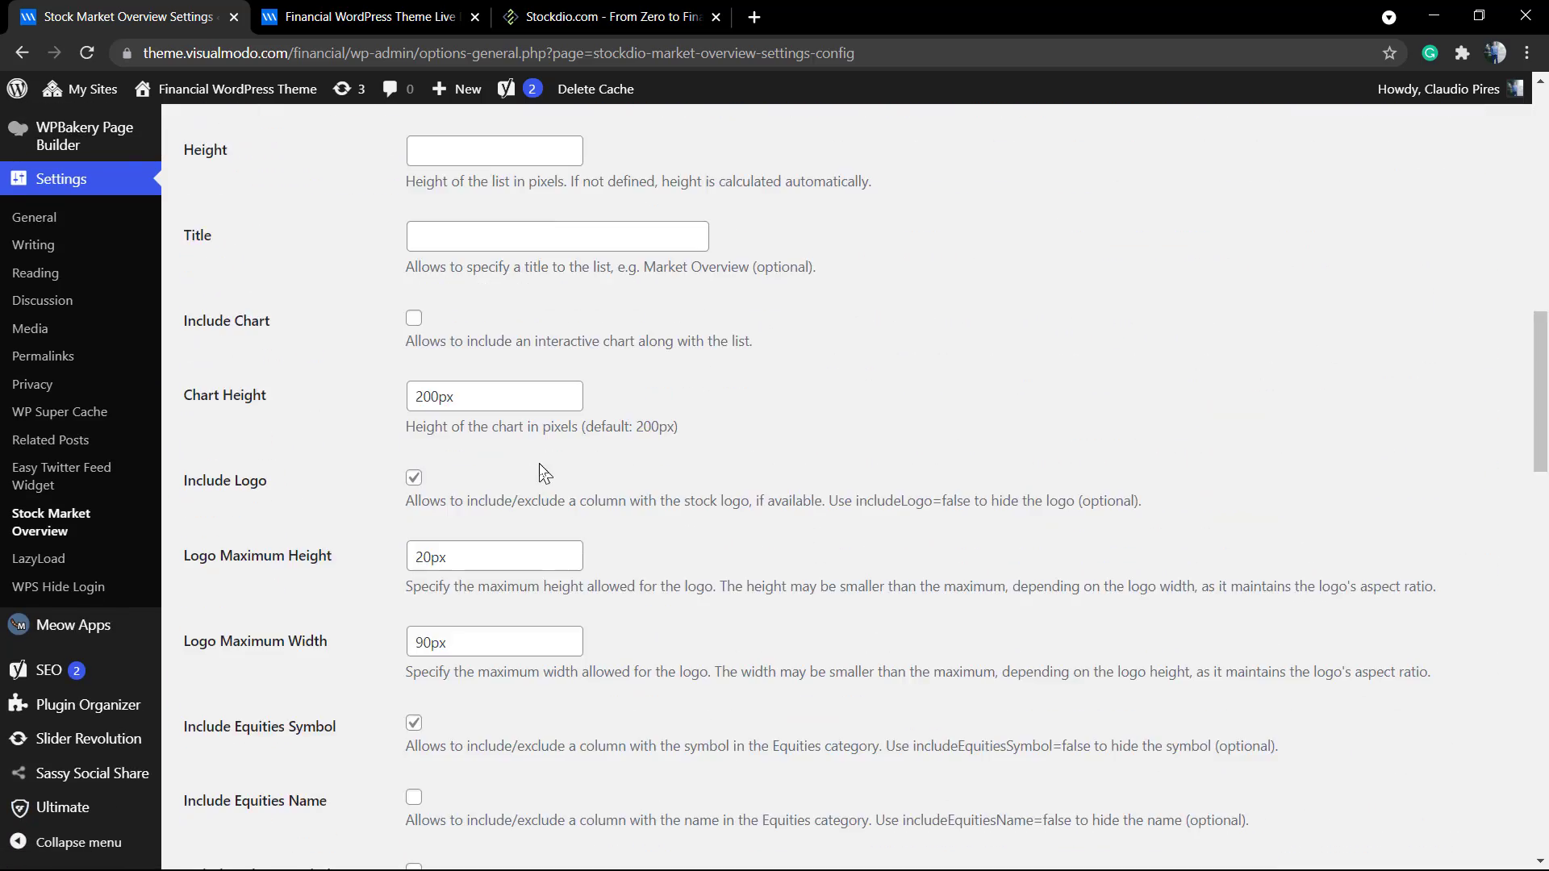
scroll(543, 471, "down", 2)
scroll(542, 469, "down", 1)
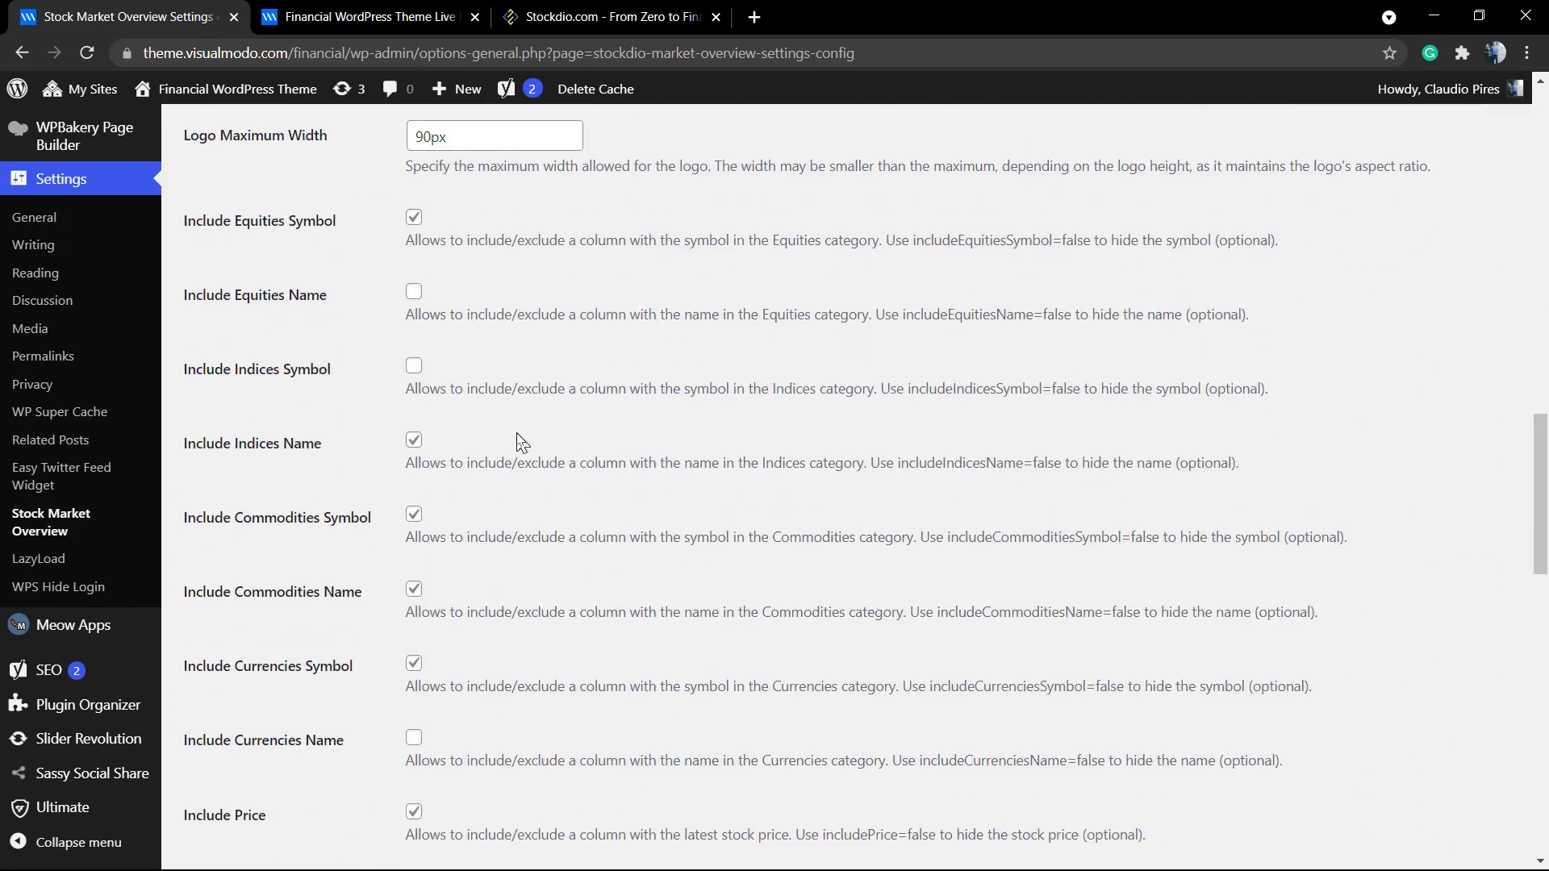
scroll(520, 439, "down", 2)
scroll(519, 440, "down", 2)
scroll(516, 441, "down", 2)
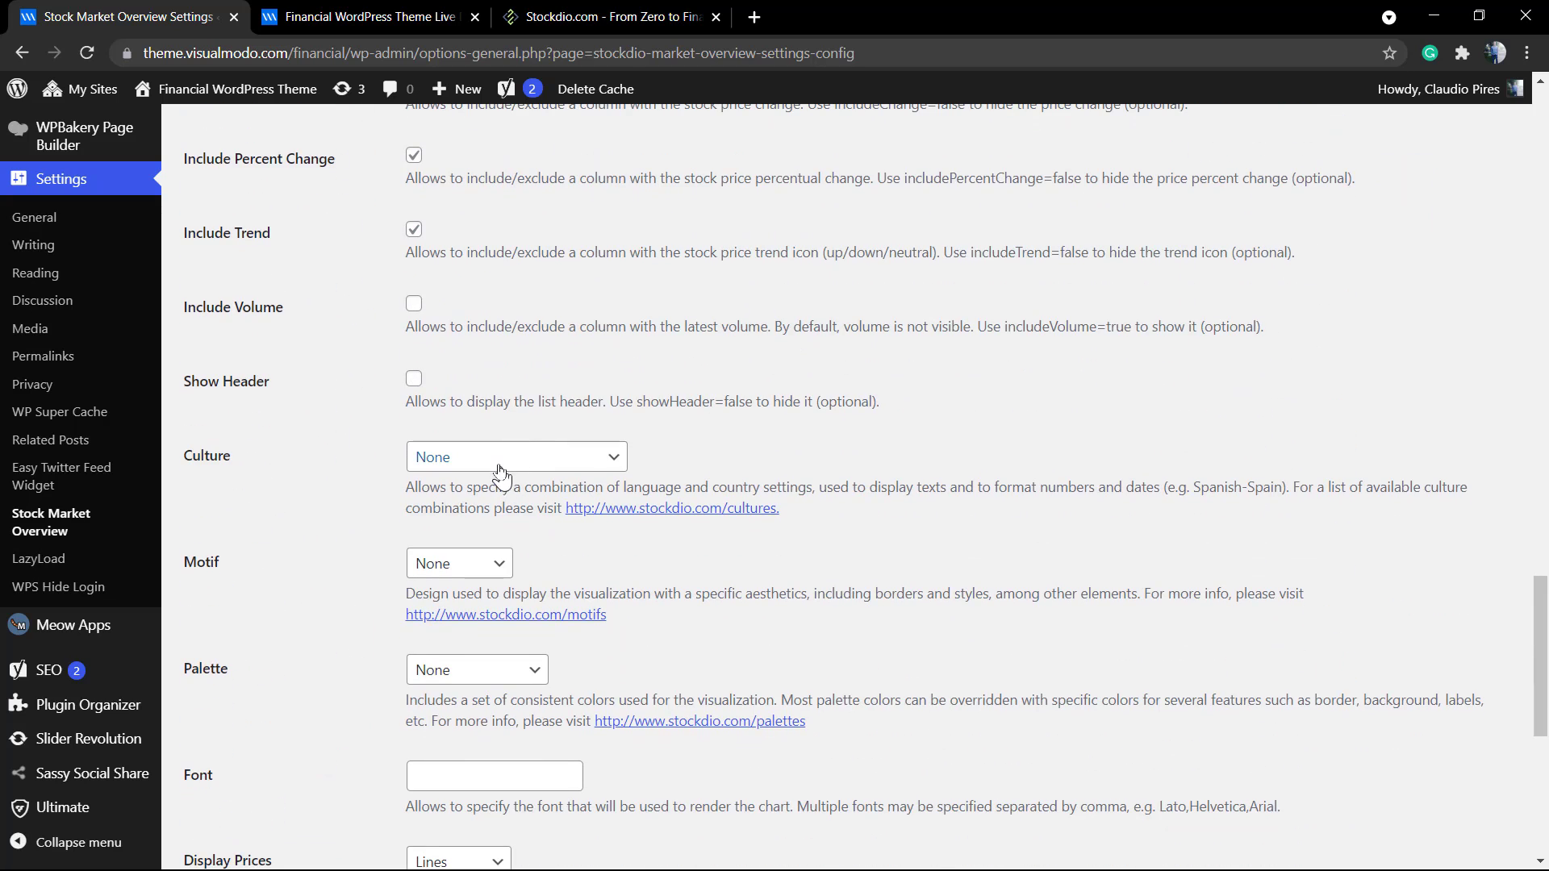
Choose Portuguese-Brasil as the culture, save the settings and go back to the Financial homepage
left_click(500, 466)
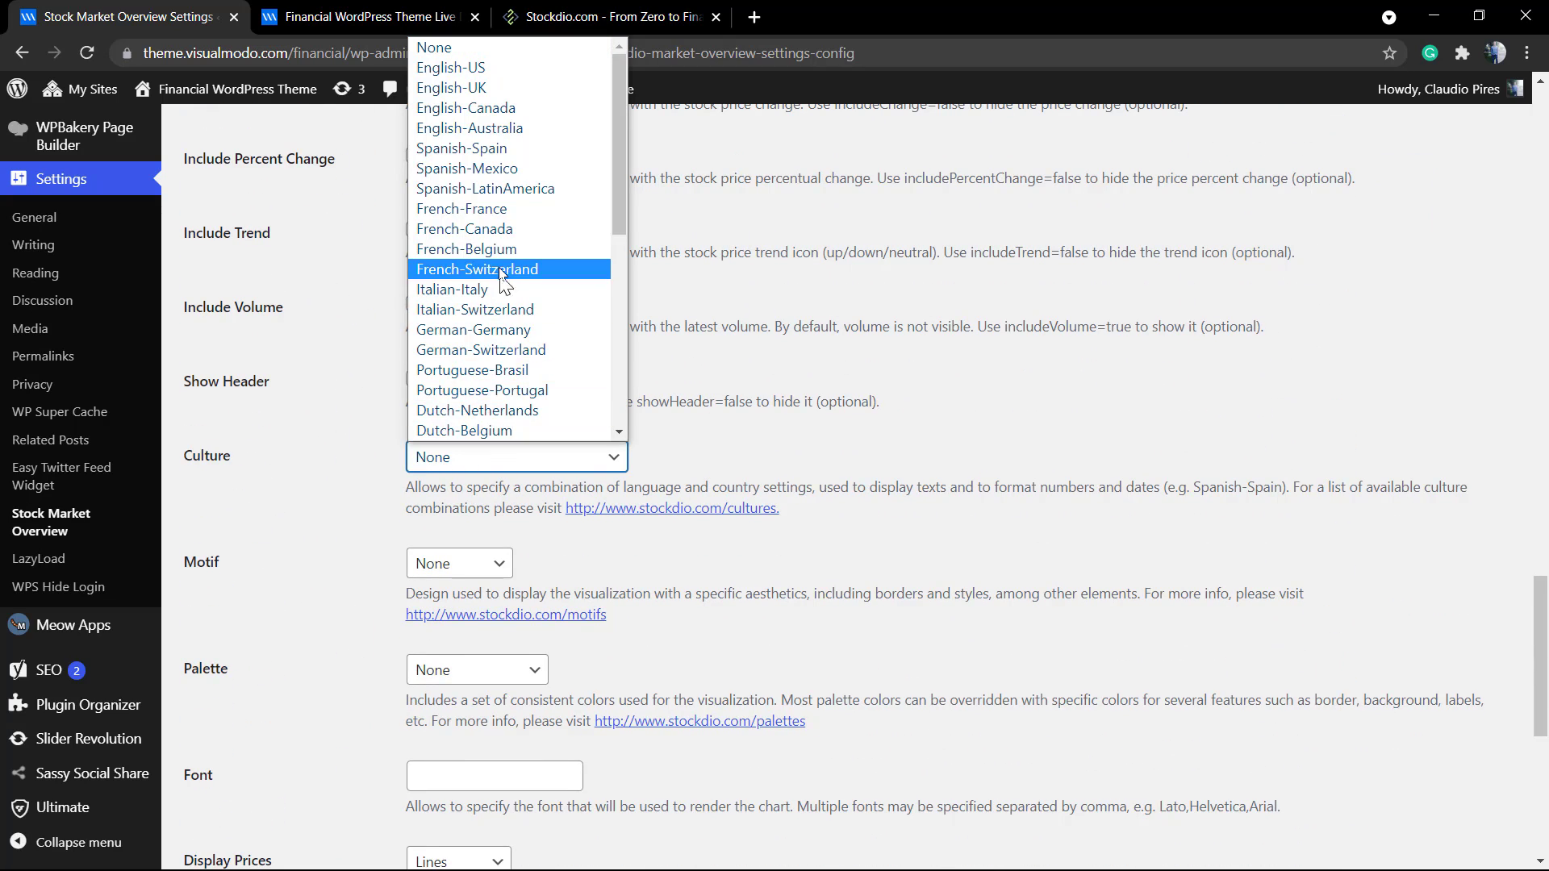
scroll(496, 199, "down", 3)
scroll(496, 219, "down", 3)
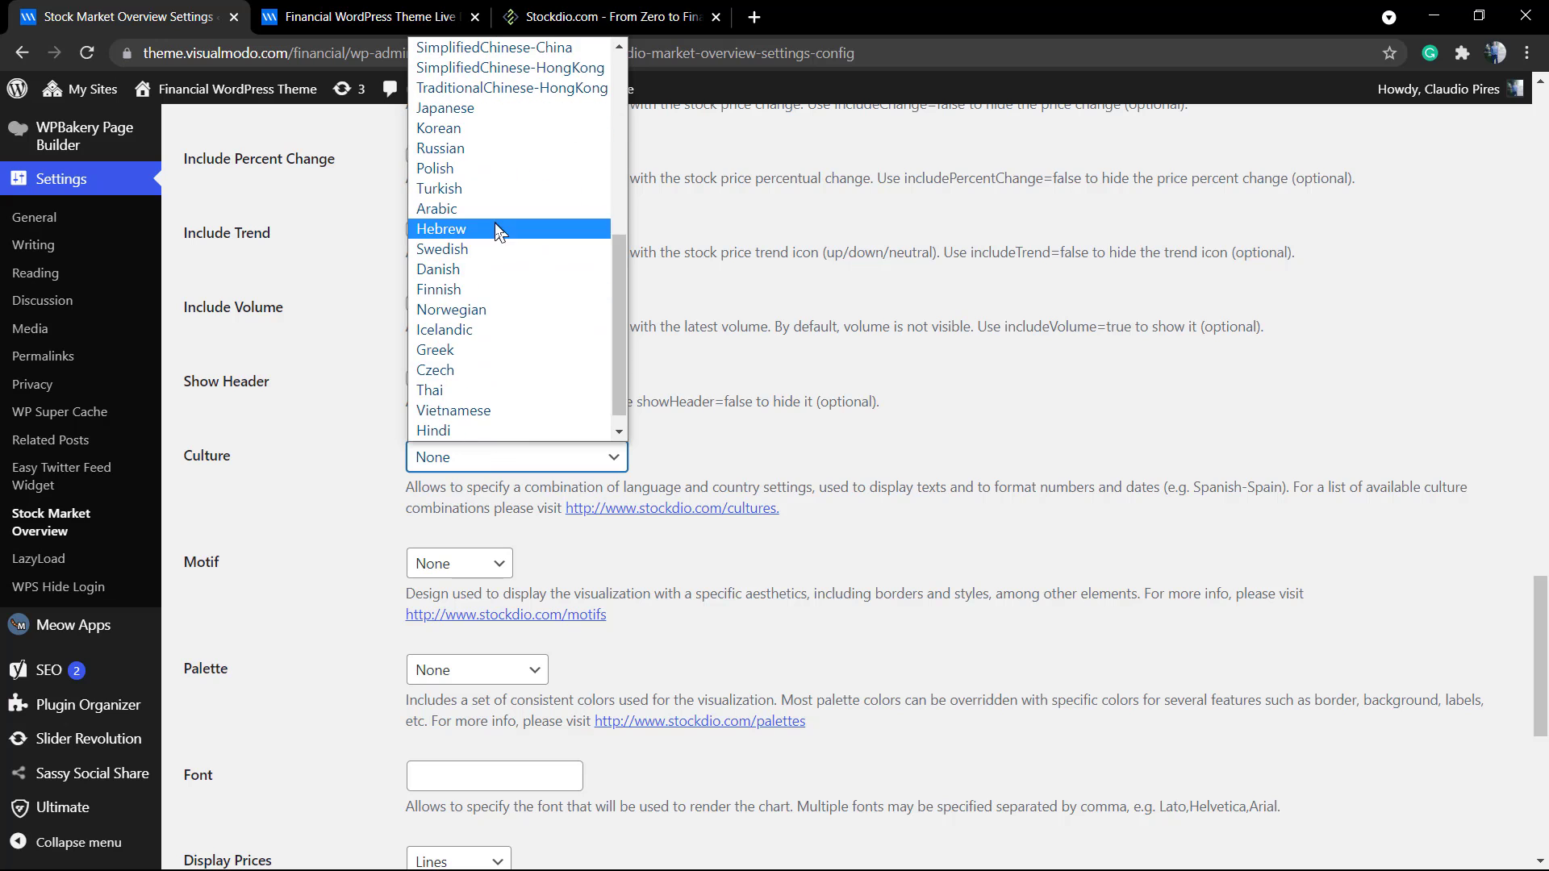
scroll(497, 308, "up", 2)
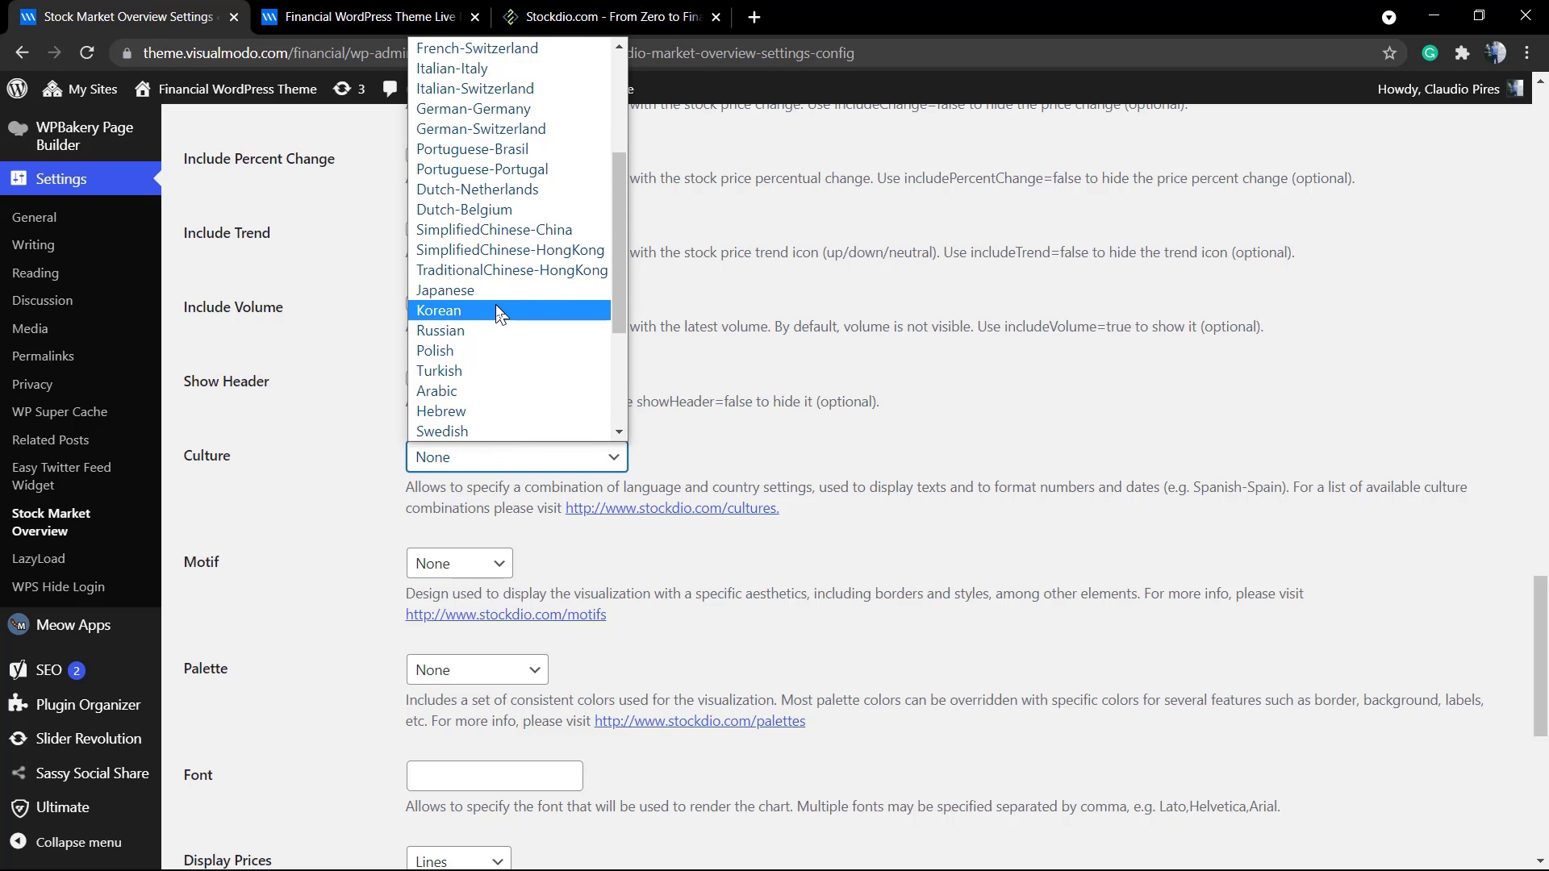
left_click(496, 148)
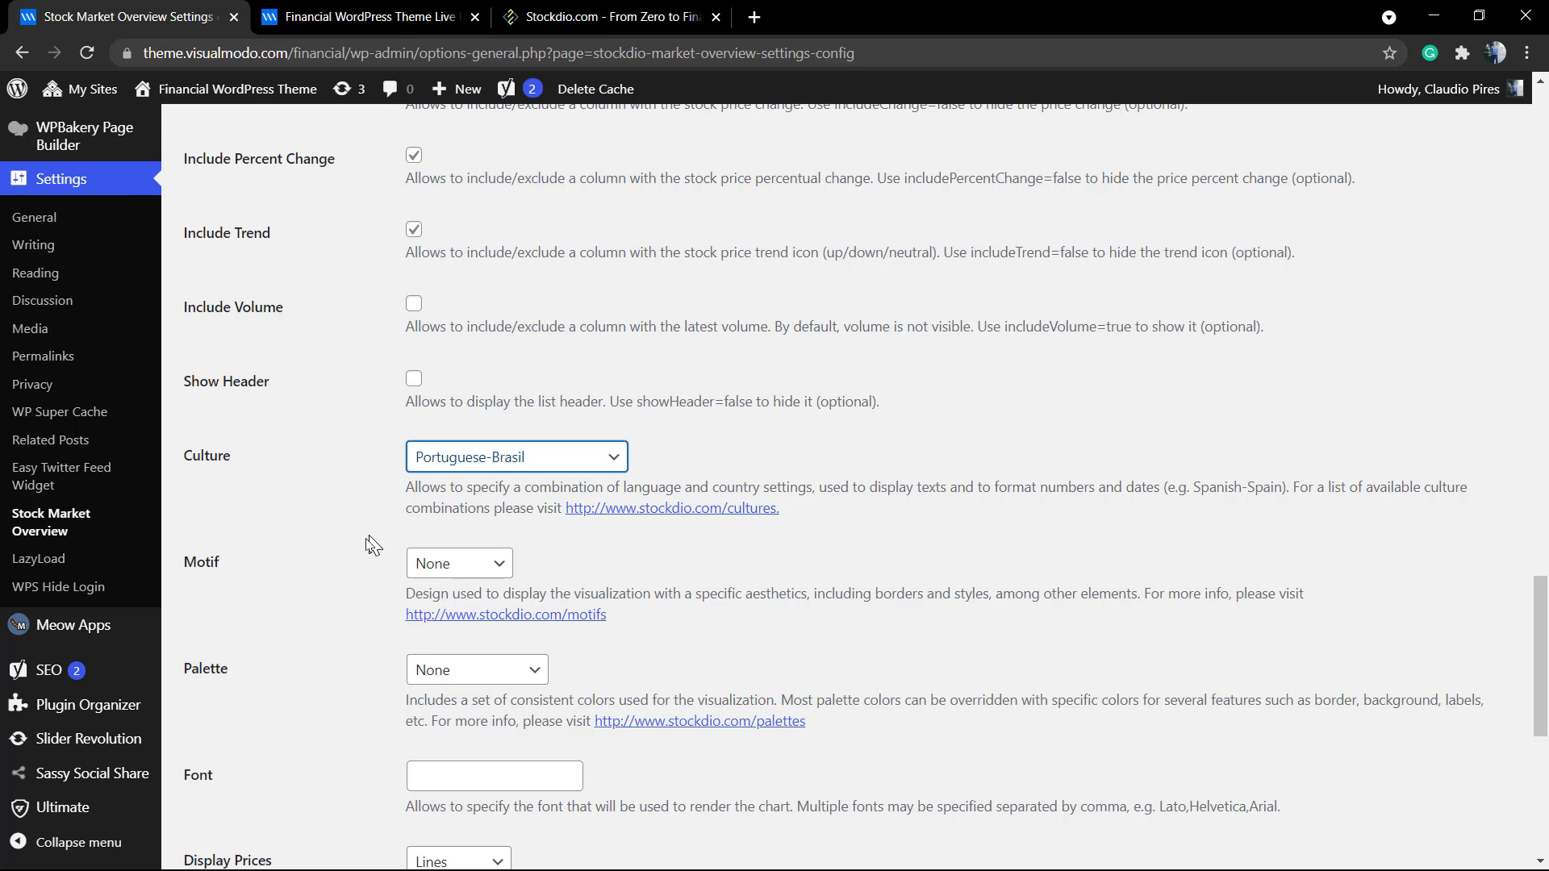
scroll(370, 543, "down", 2)
scroll(304, 563, "down", 3)
left_click(225, 789)
left_click(363, 17)
Reload the homepage to see Portuguese labels, then return to the Stock Market Overview settings
key("F5")
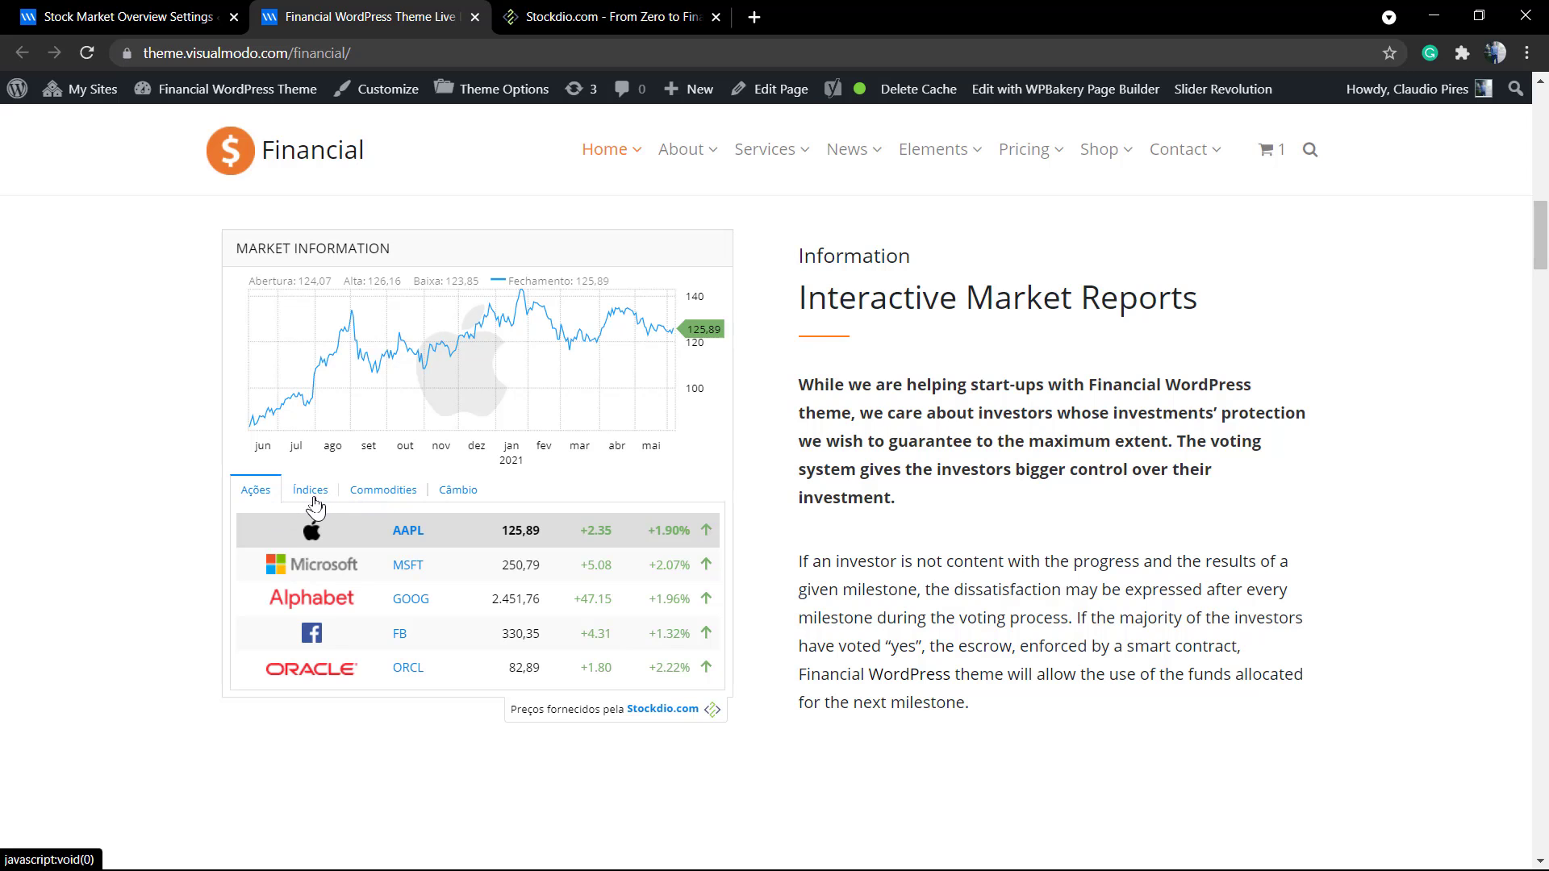
left_click(127, 18)
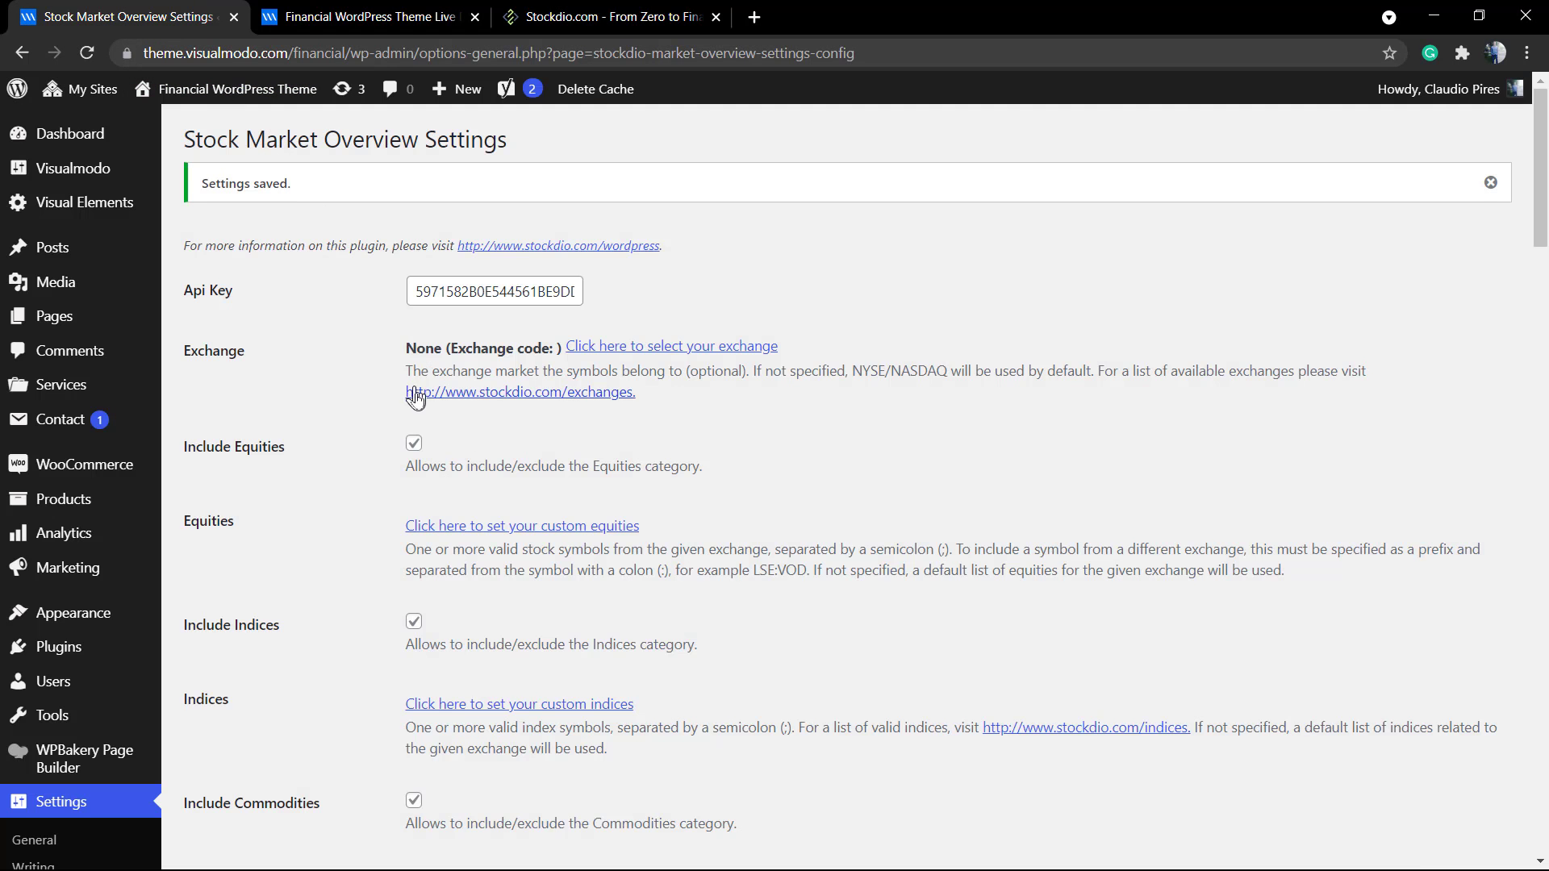
scroll(418, 406, "down", 2)
scroll(416, 398, "down", 4)
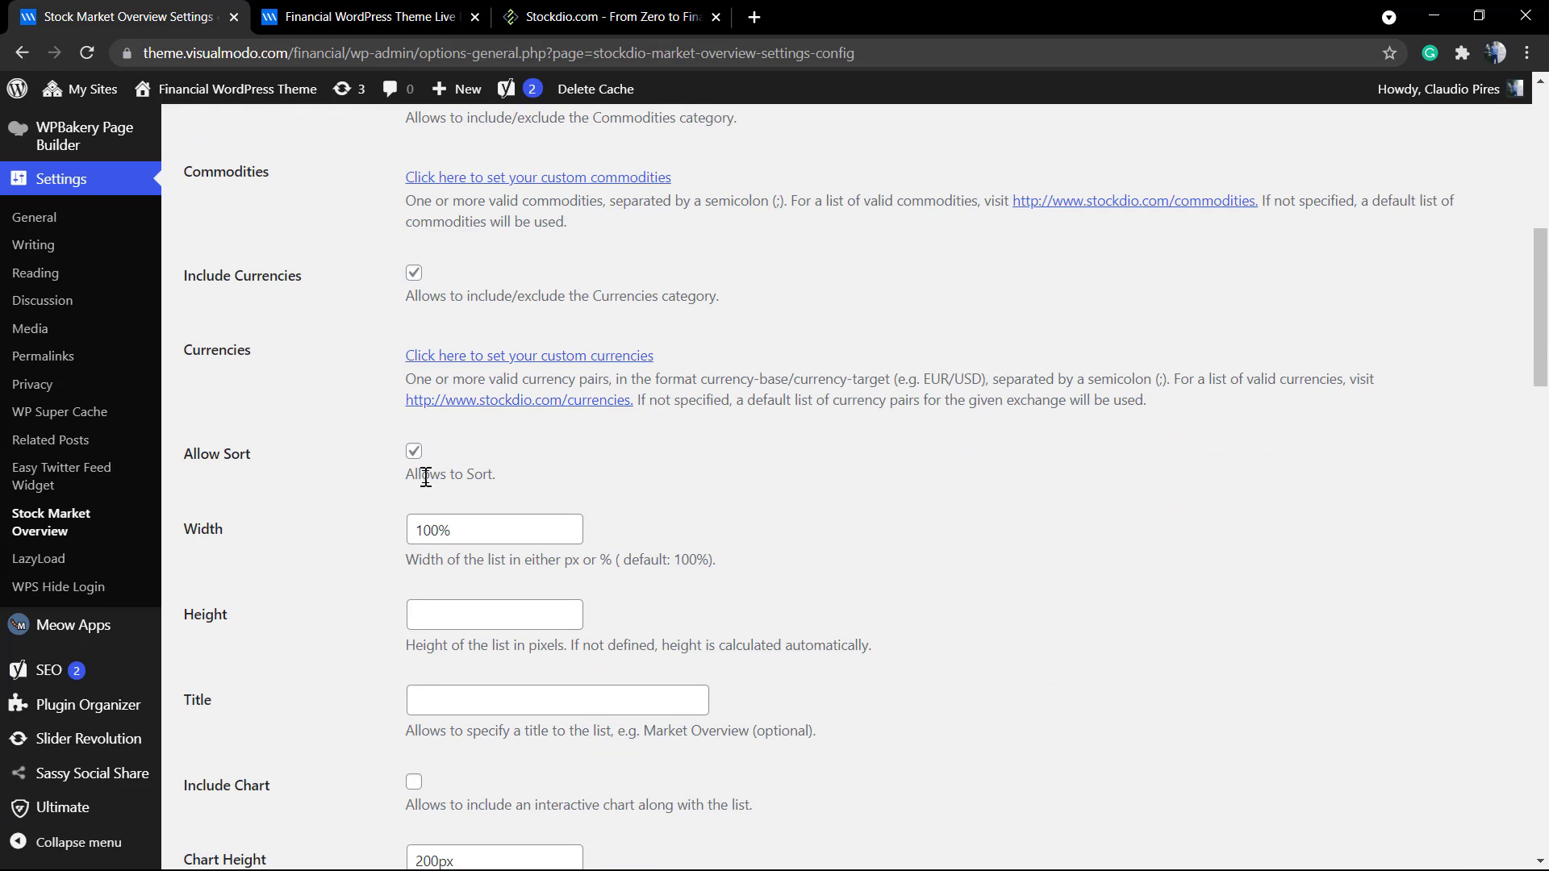
scroll(425, 477, "up", 1)
scroll(484, 496, "up", 1)
scroll(339, 575, "up", 1)
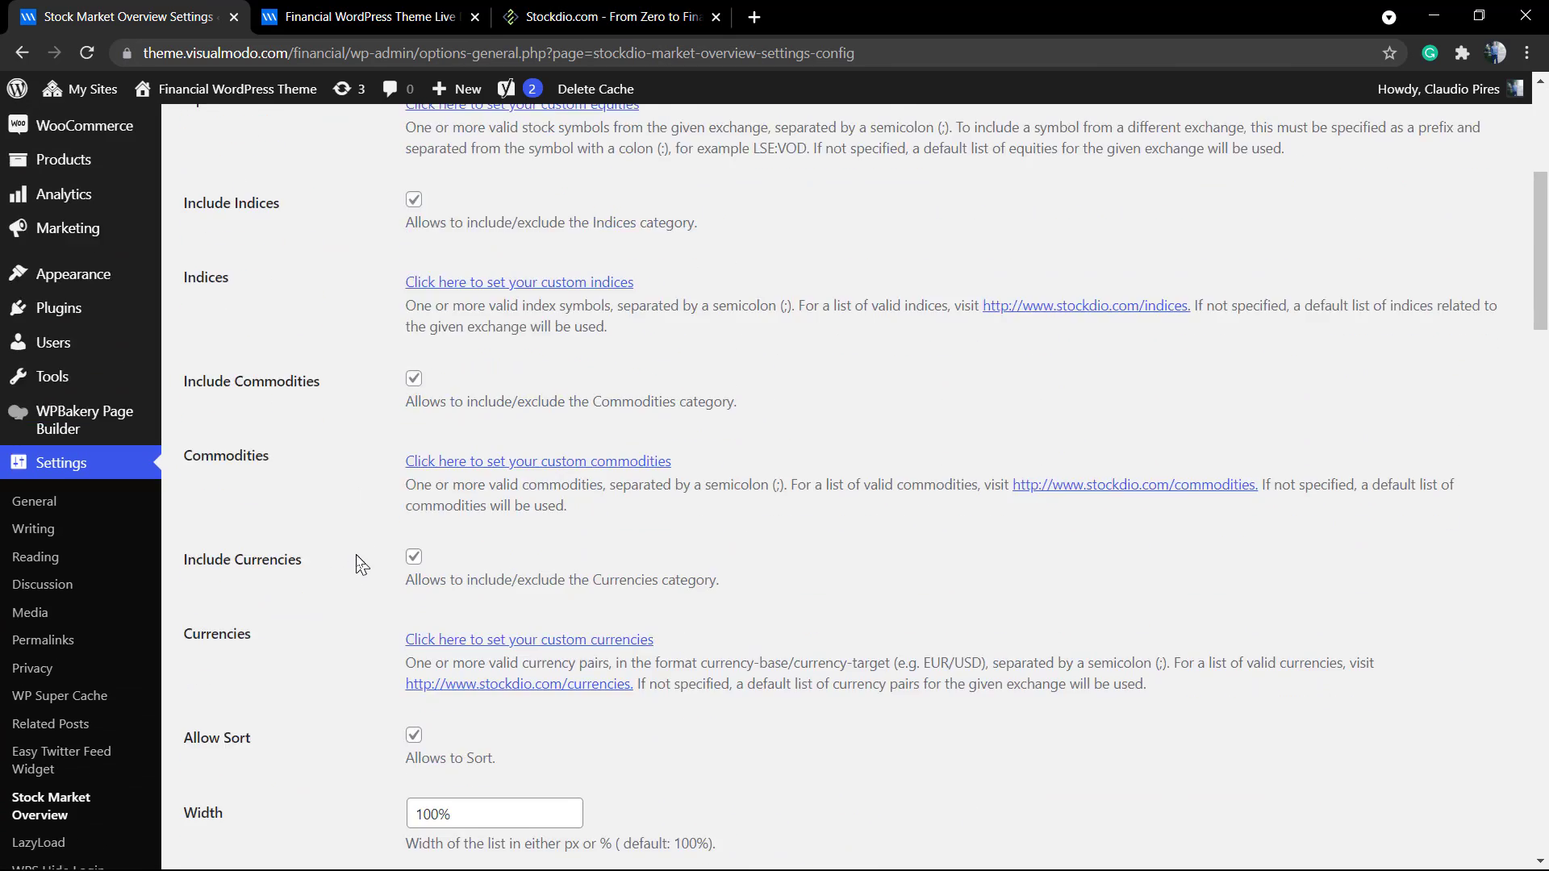
scroll(376, 545, "up", 1)
scroll(423, 485, "up", 2)
scroll(436, 443, "up", 1)
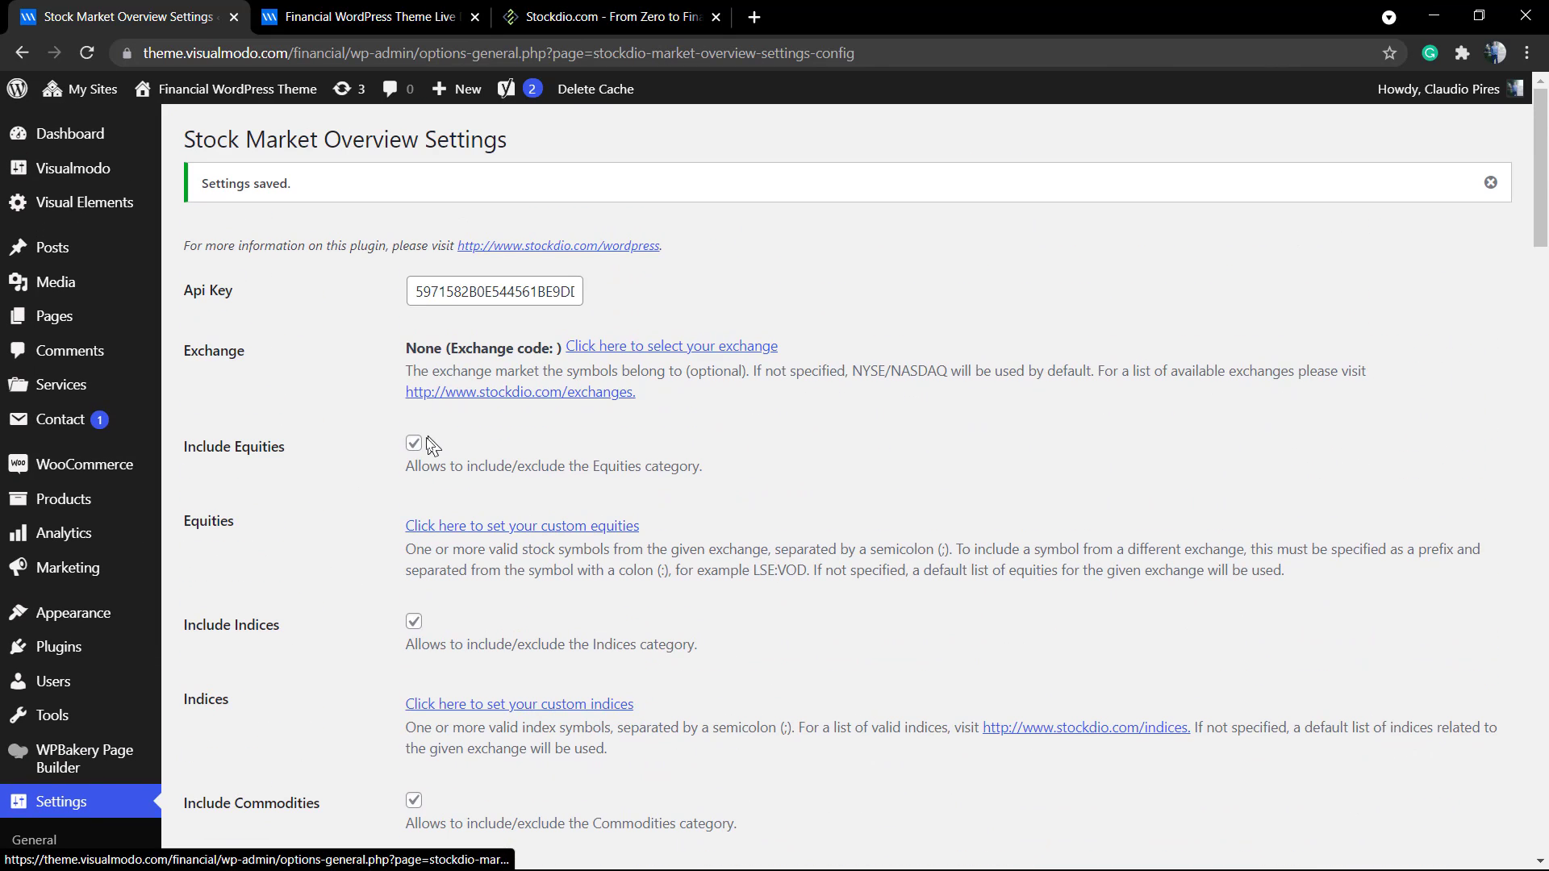
Add Tesla (TSLA) in the custom equities picker
left_click(501, 528)
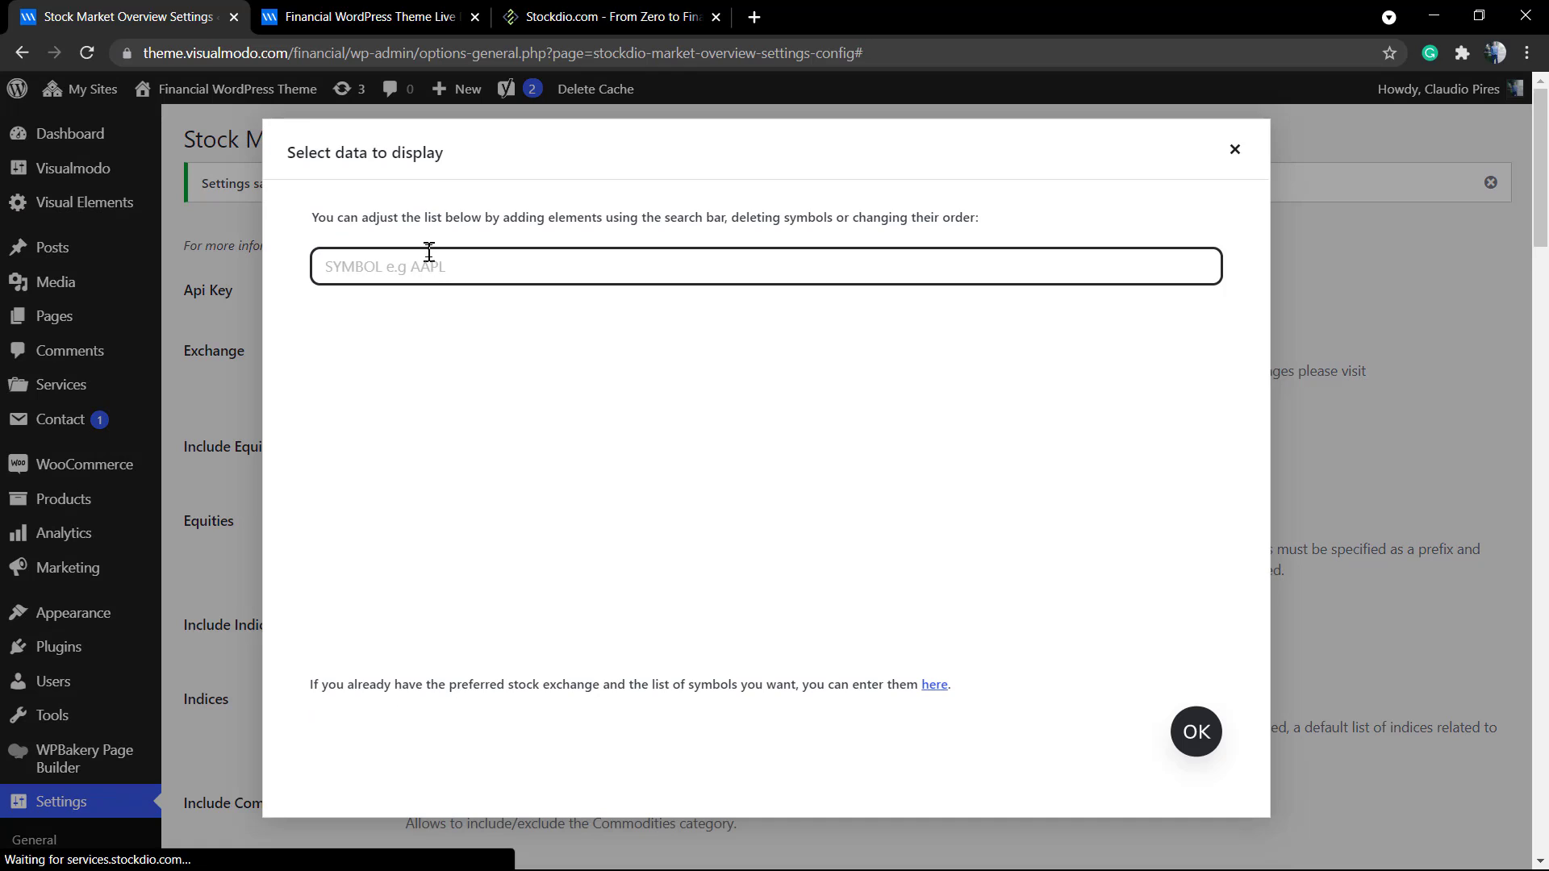
left_click(449, 268)
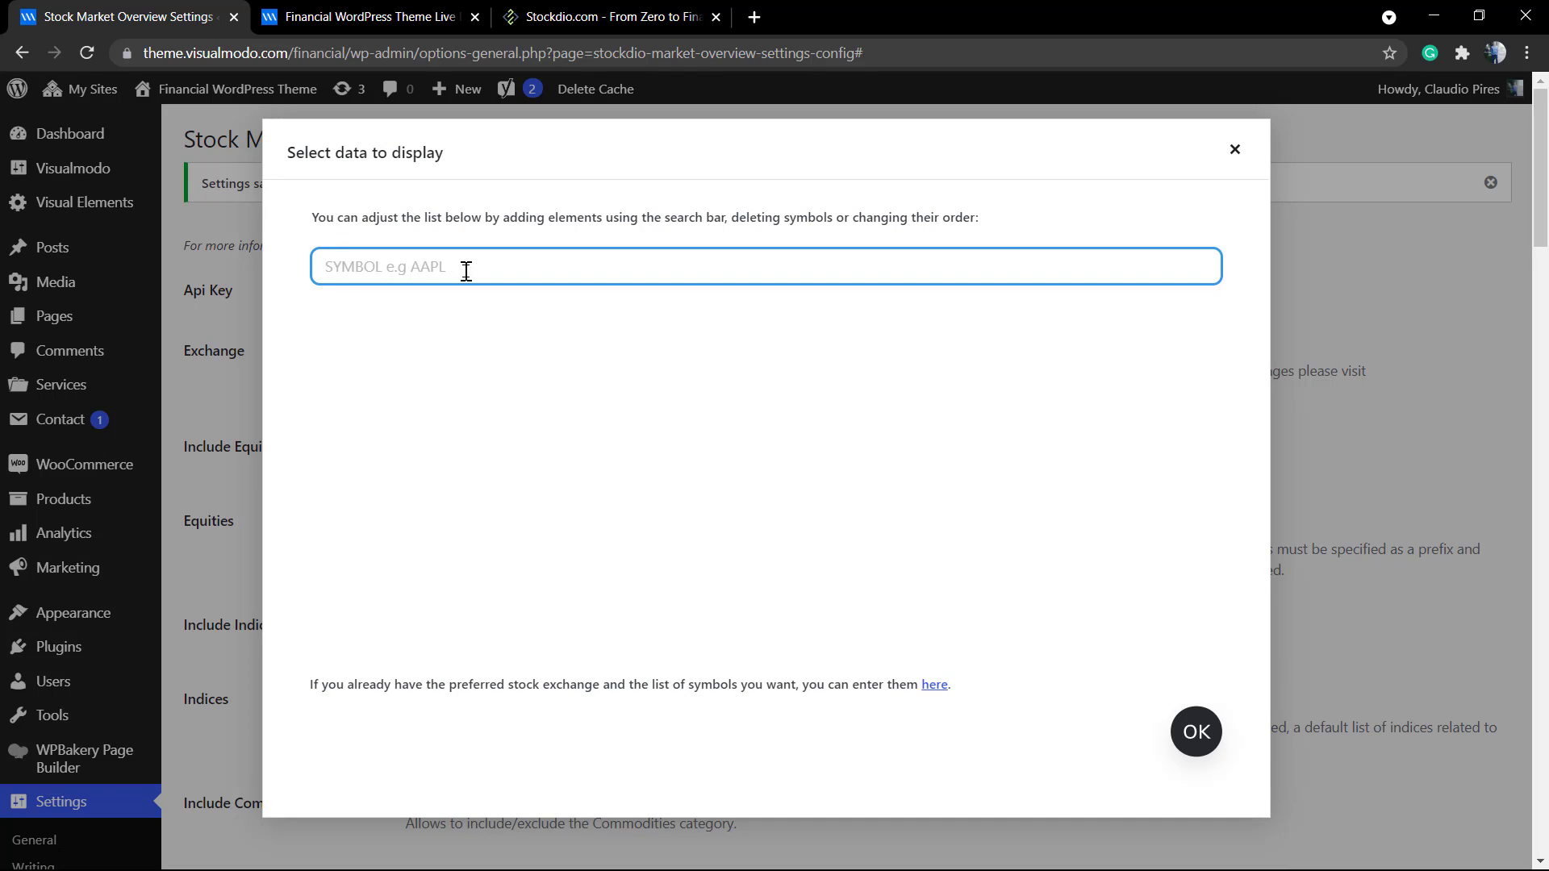
type("Tesla")
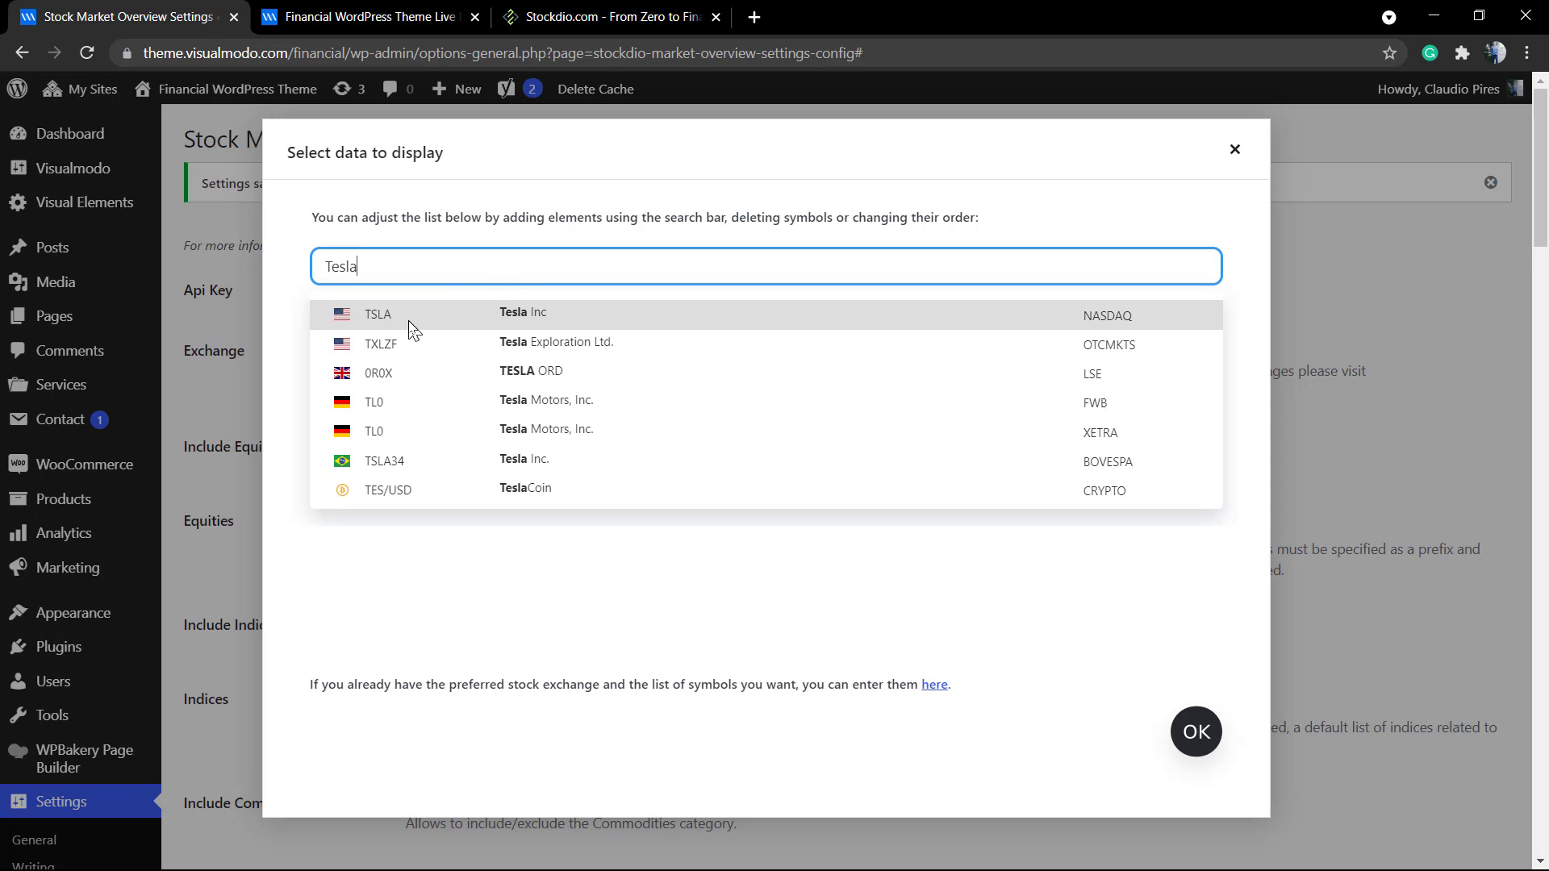
left_click(408, 321)
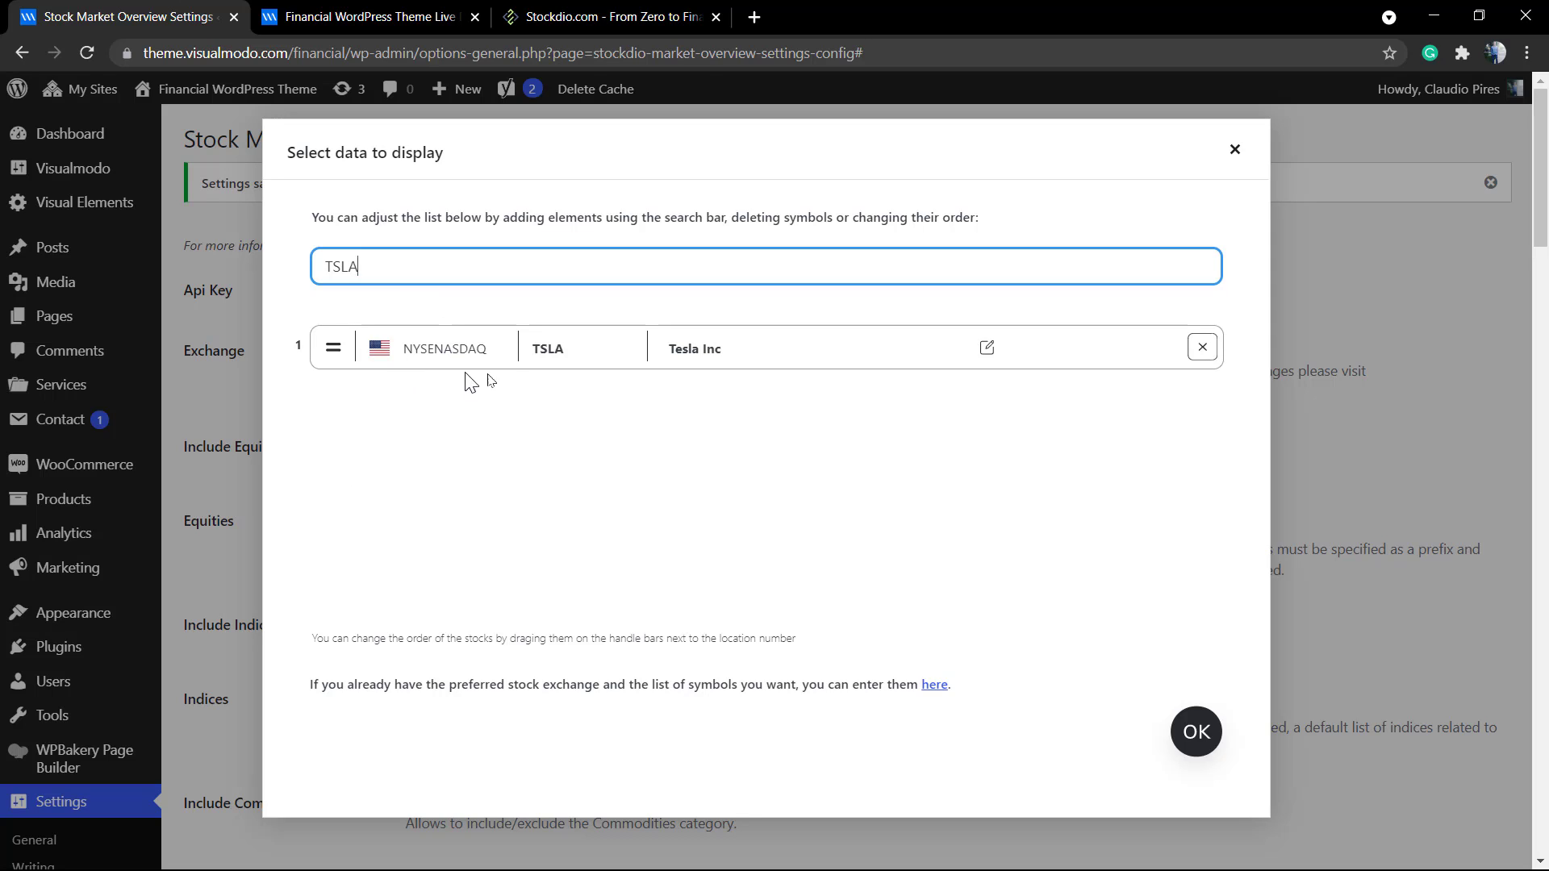
Add Facebook (FB), then replace the search text to look up Petrobras
double_click(495, 269)
type("Facebook")
left_click(409, 314)
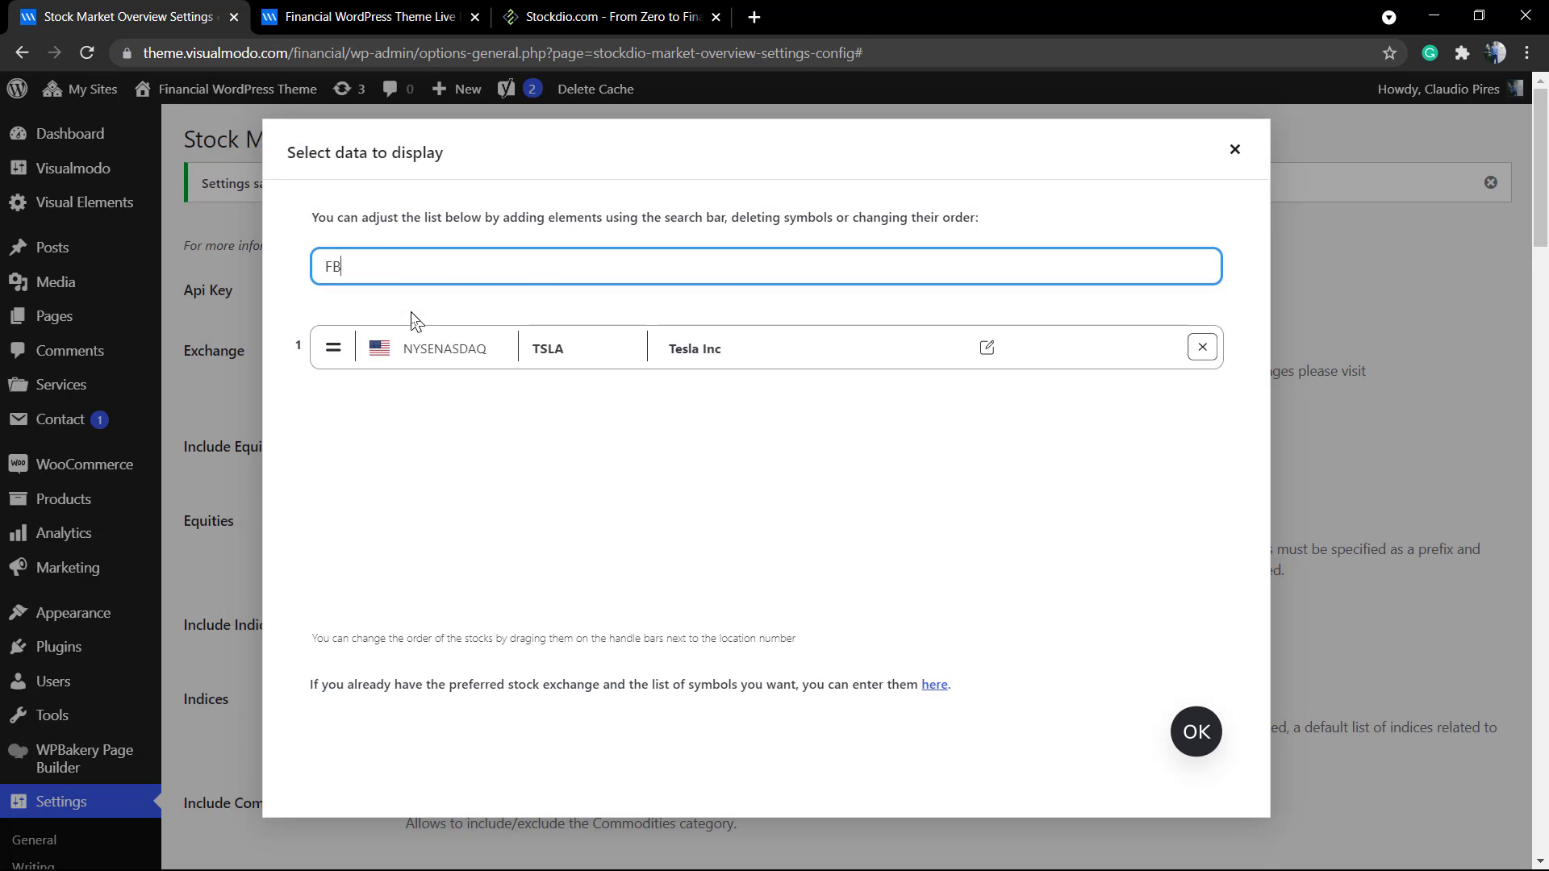
double_click(460, 266)
type("Petrobras")
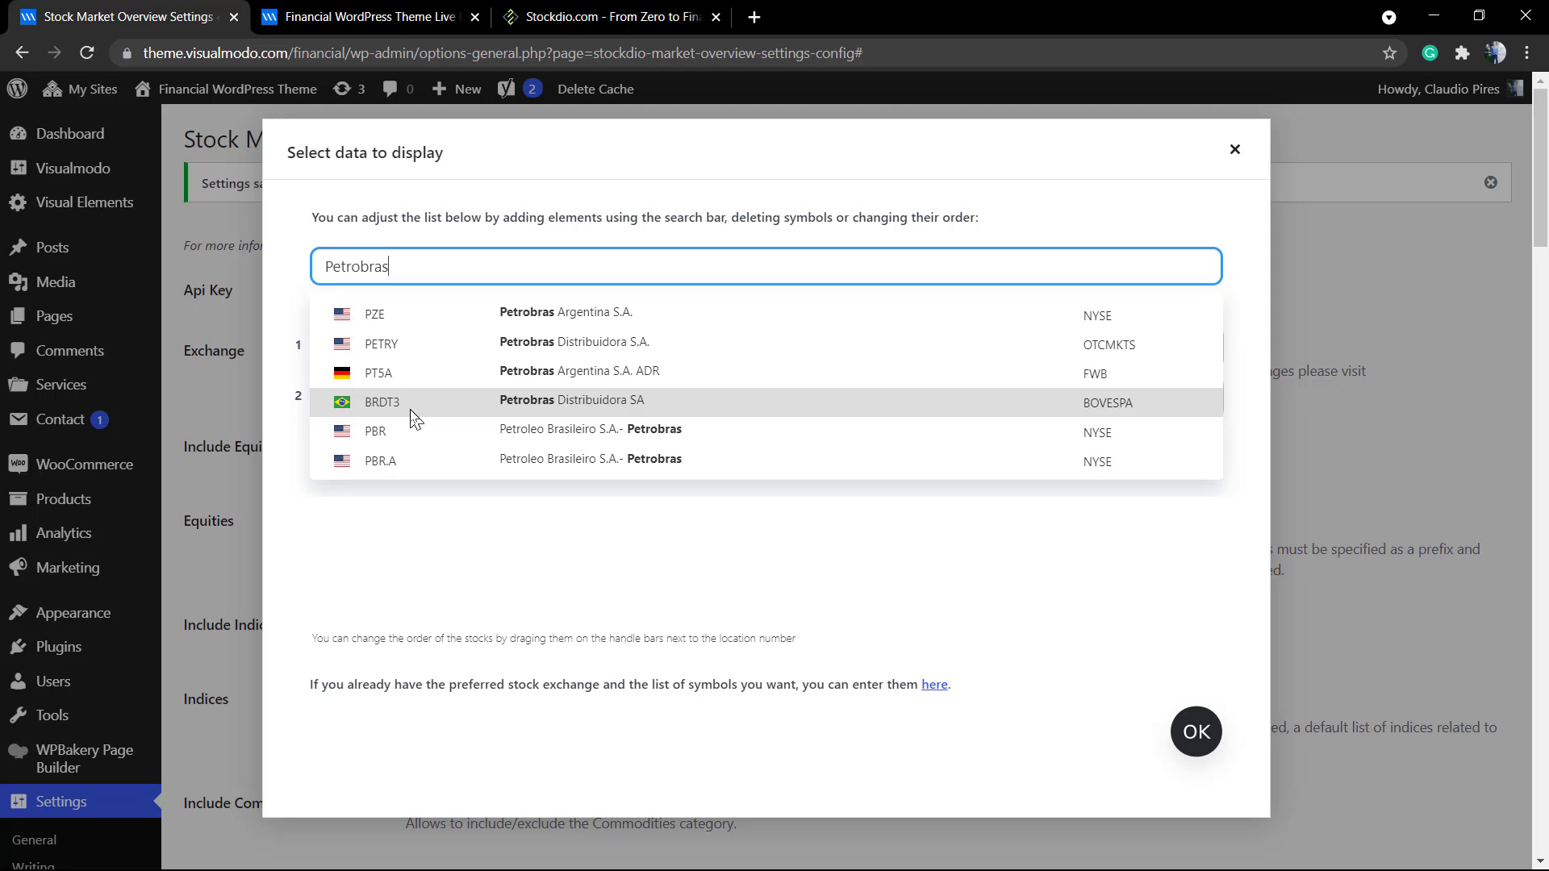
Replace the Petrobras search with ITSA3 and MercadoLibre (MELI), then remove the unfound ITSA3 row
double_click(436, 271)
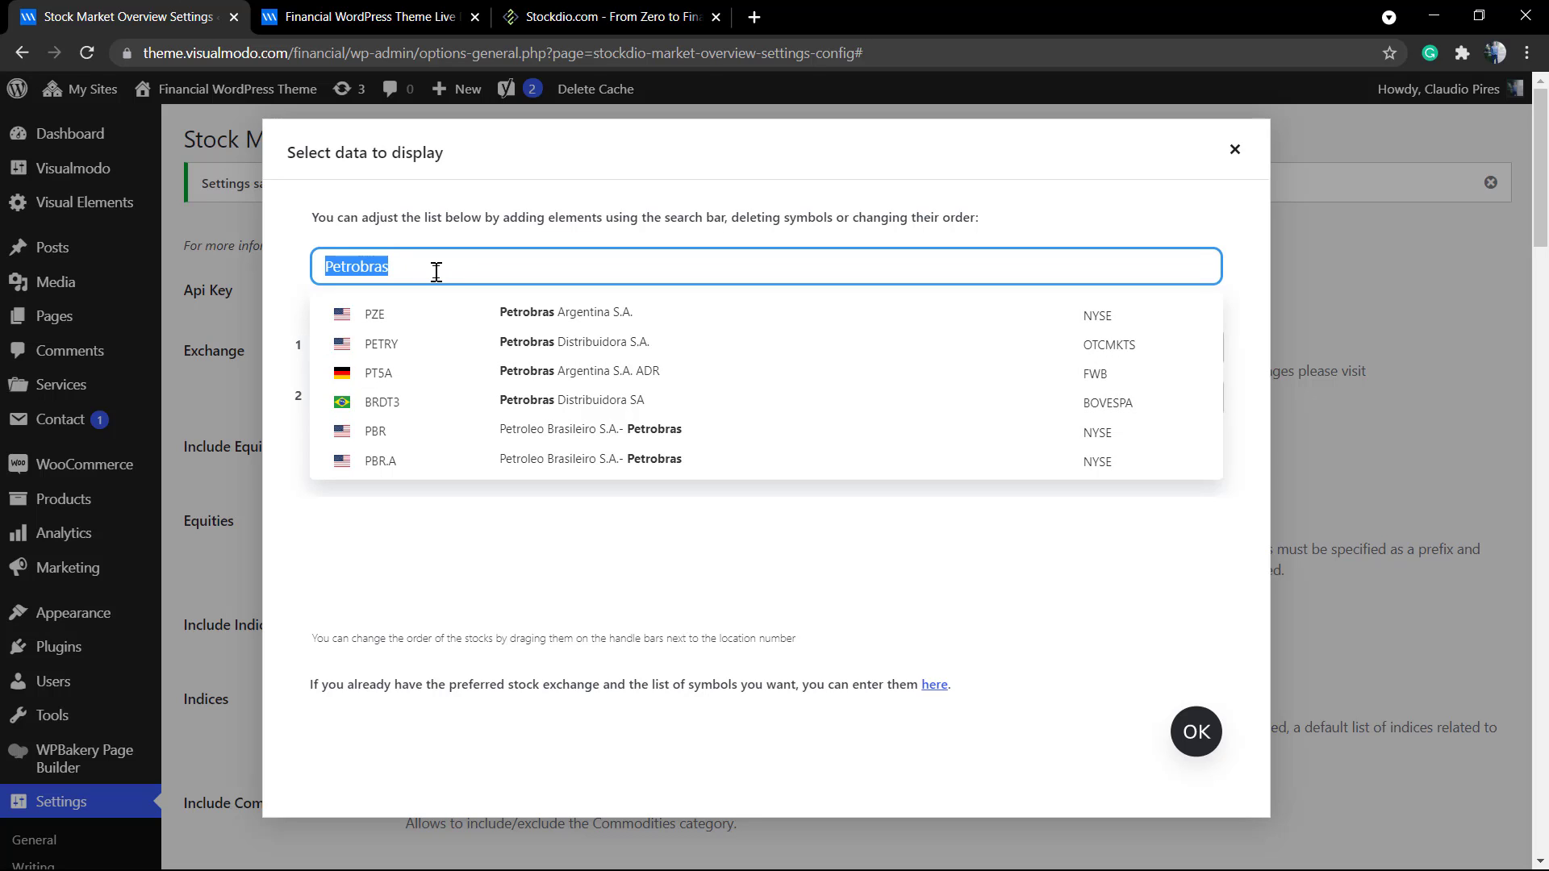
type("ptr")
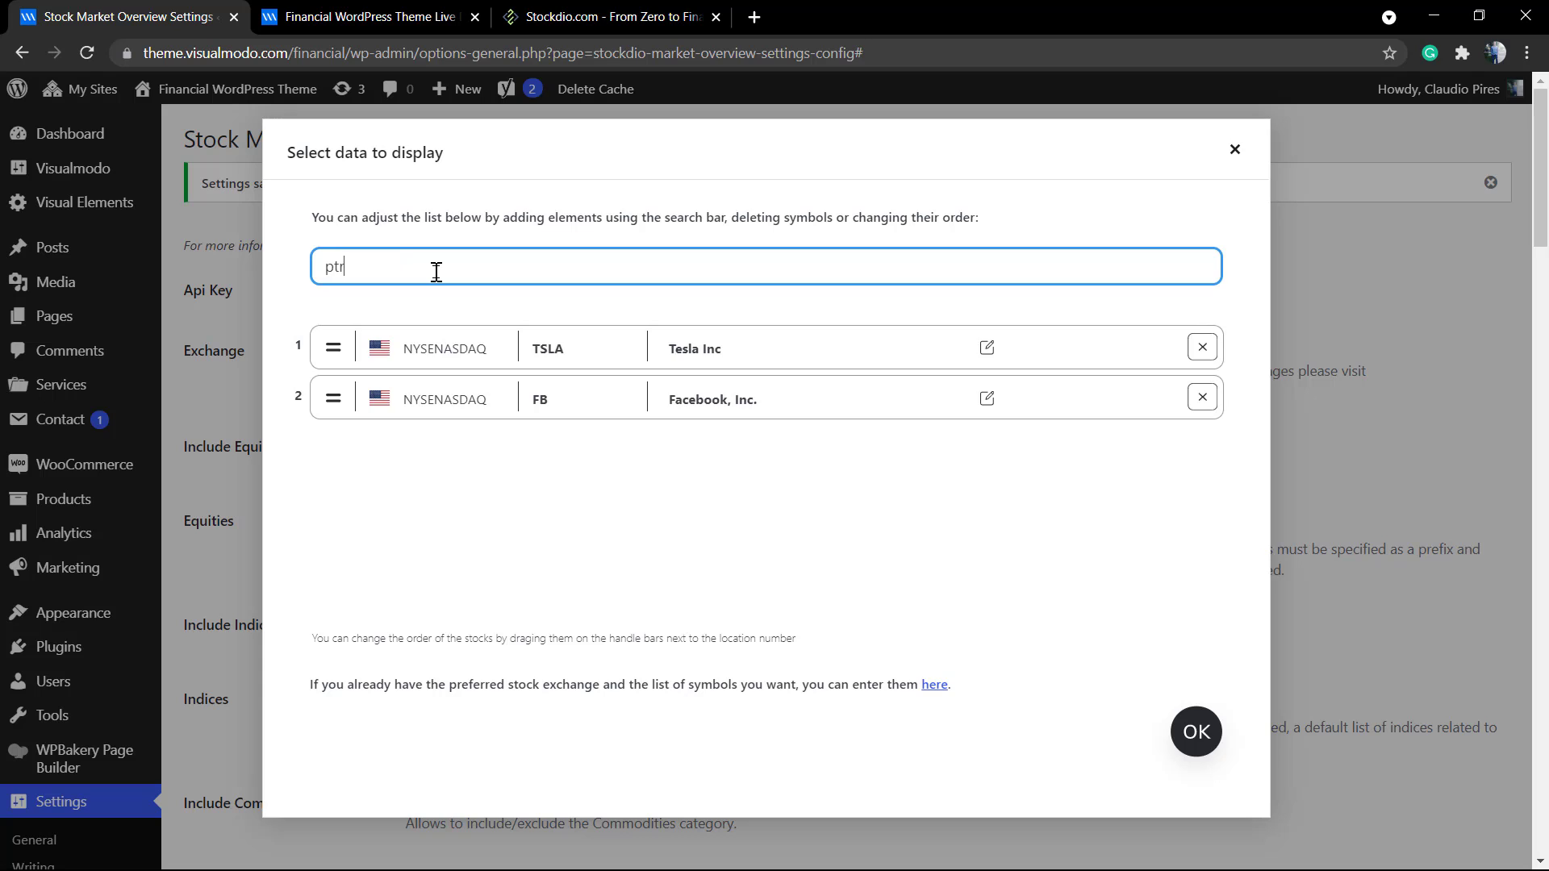
type("a3")
key("BackSpace")
key("BackSpace")
key("BackSpace")
key("BackSpace")
key("BackSpace")
type("itsa")
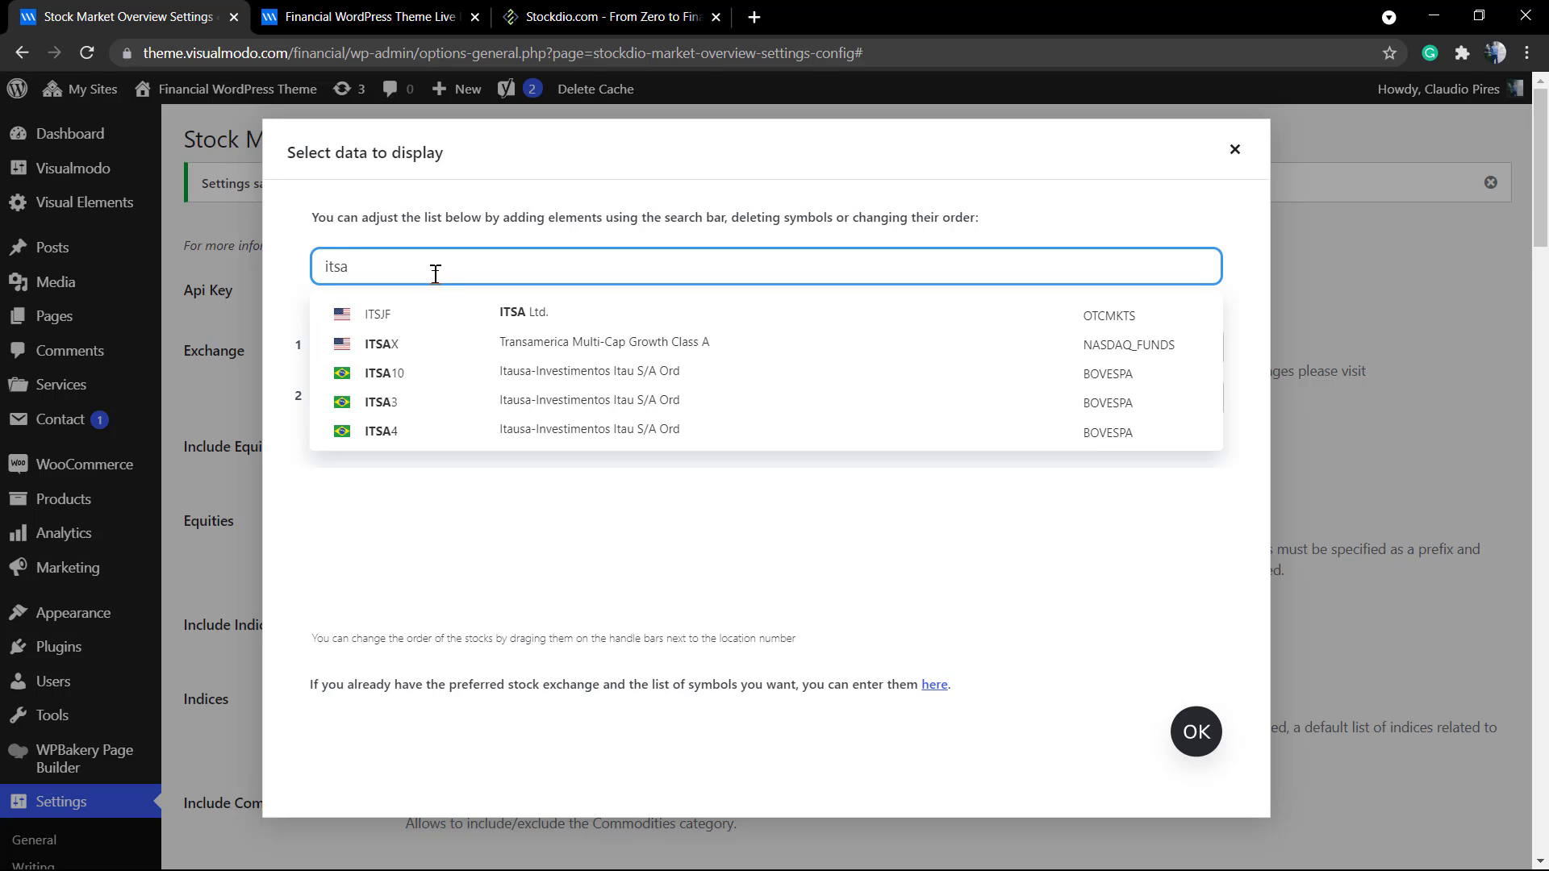
left_click(425, 418)
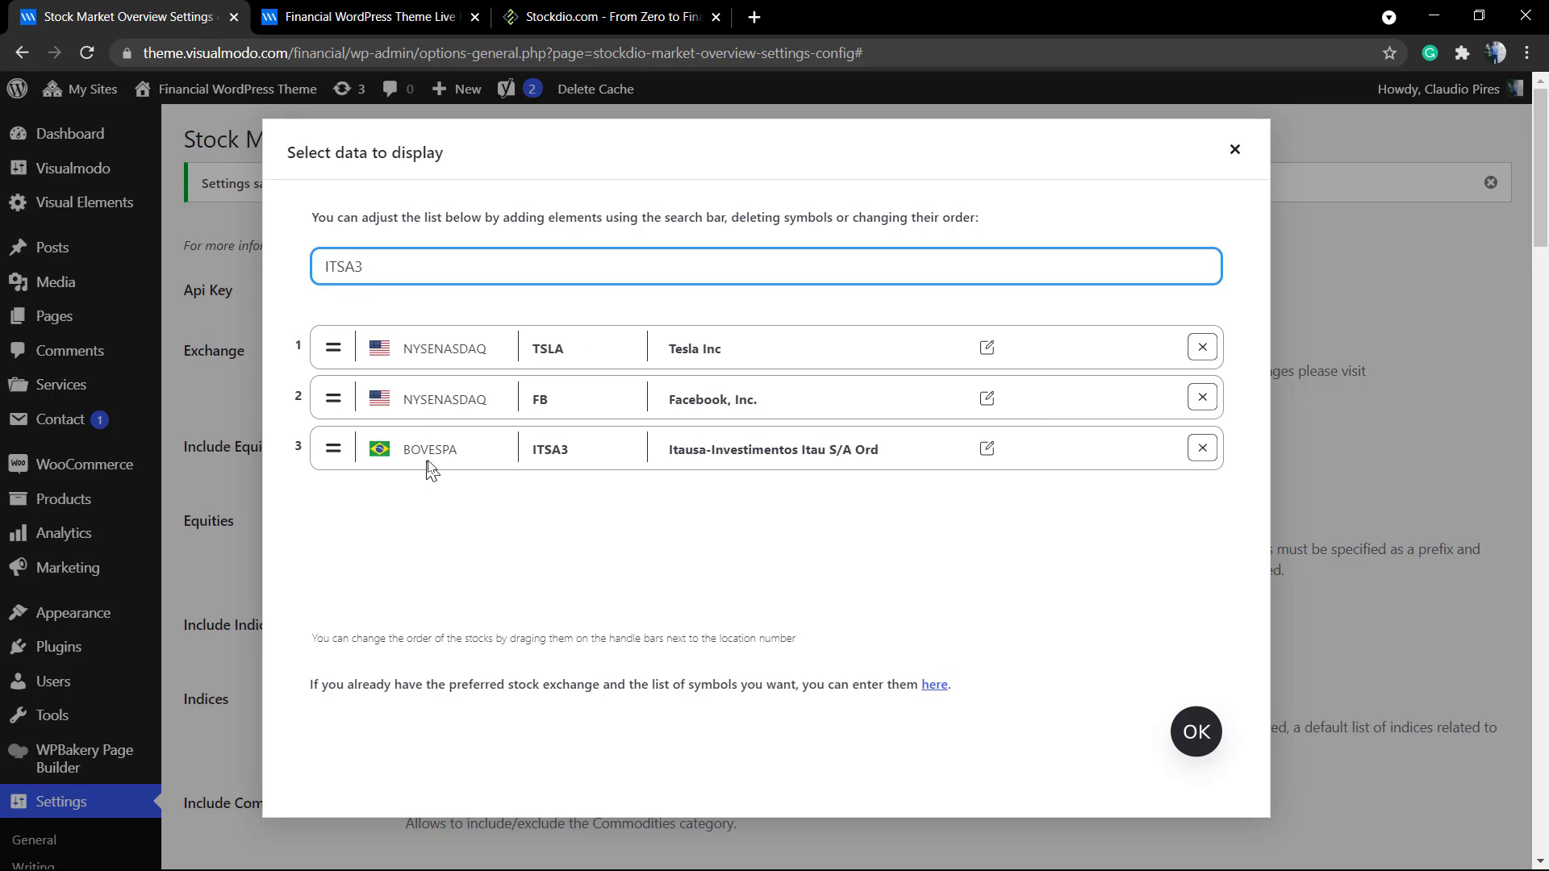
double_click(441, 262)
type("meli")
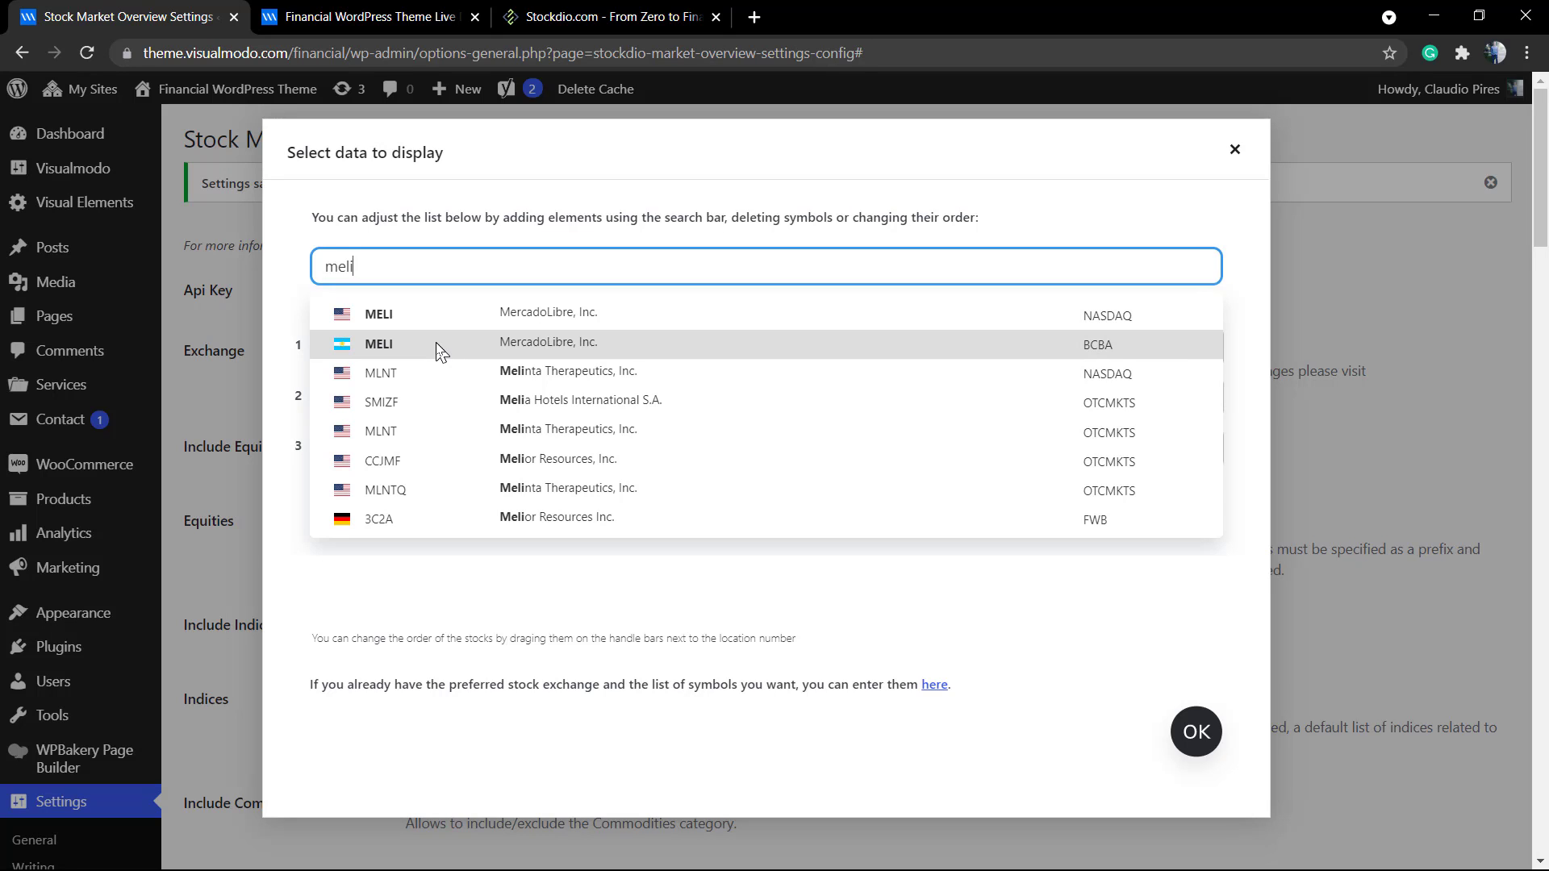
left_click(440, 317)
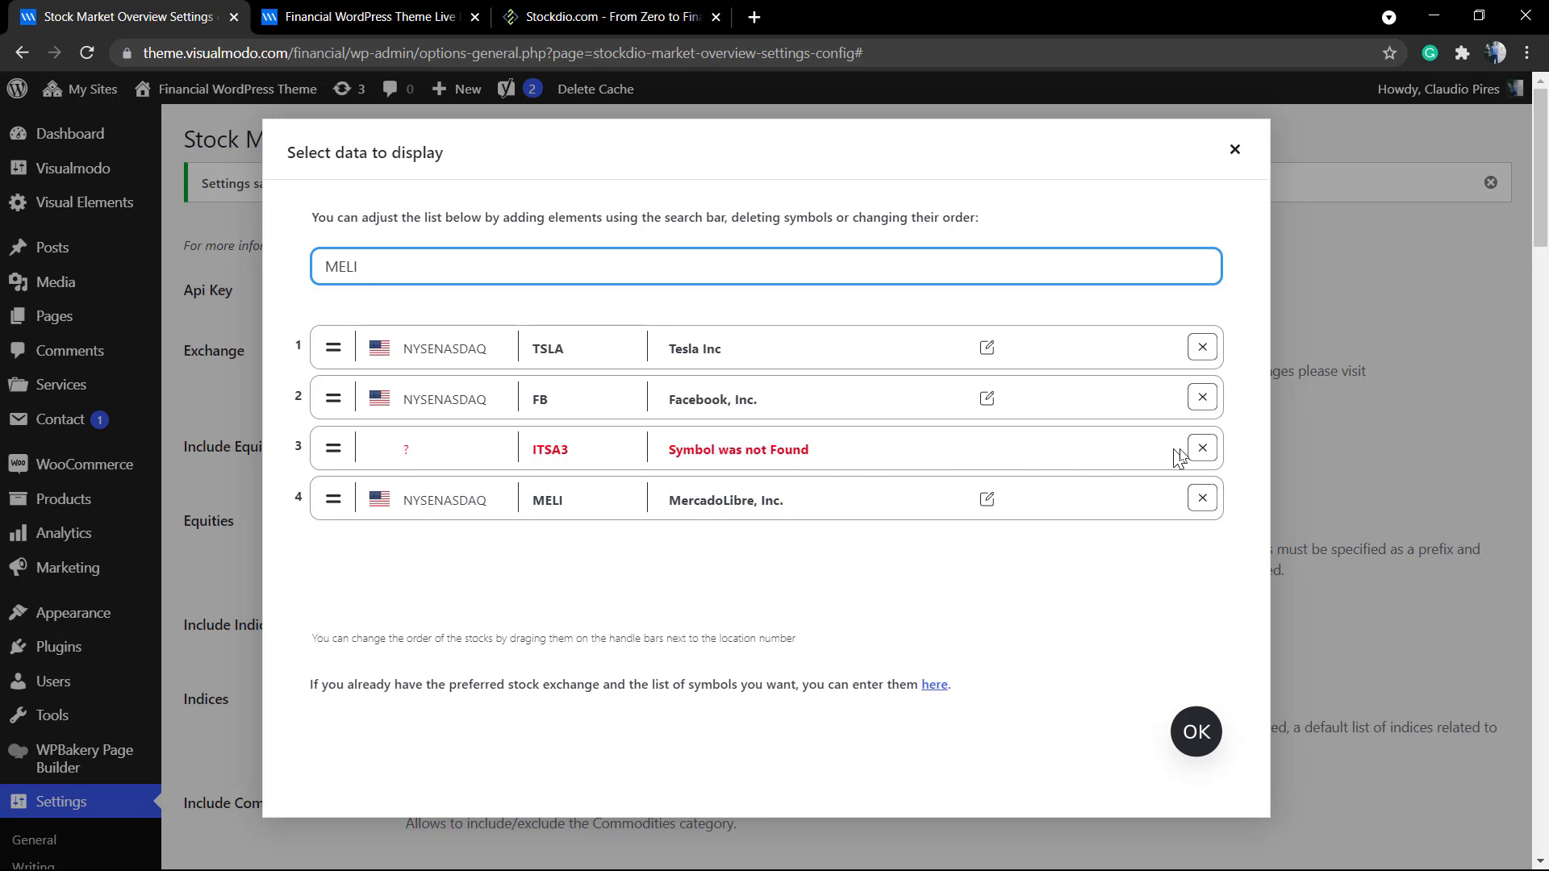
left_click(1202, 448)
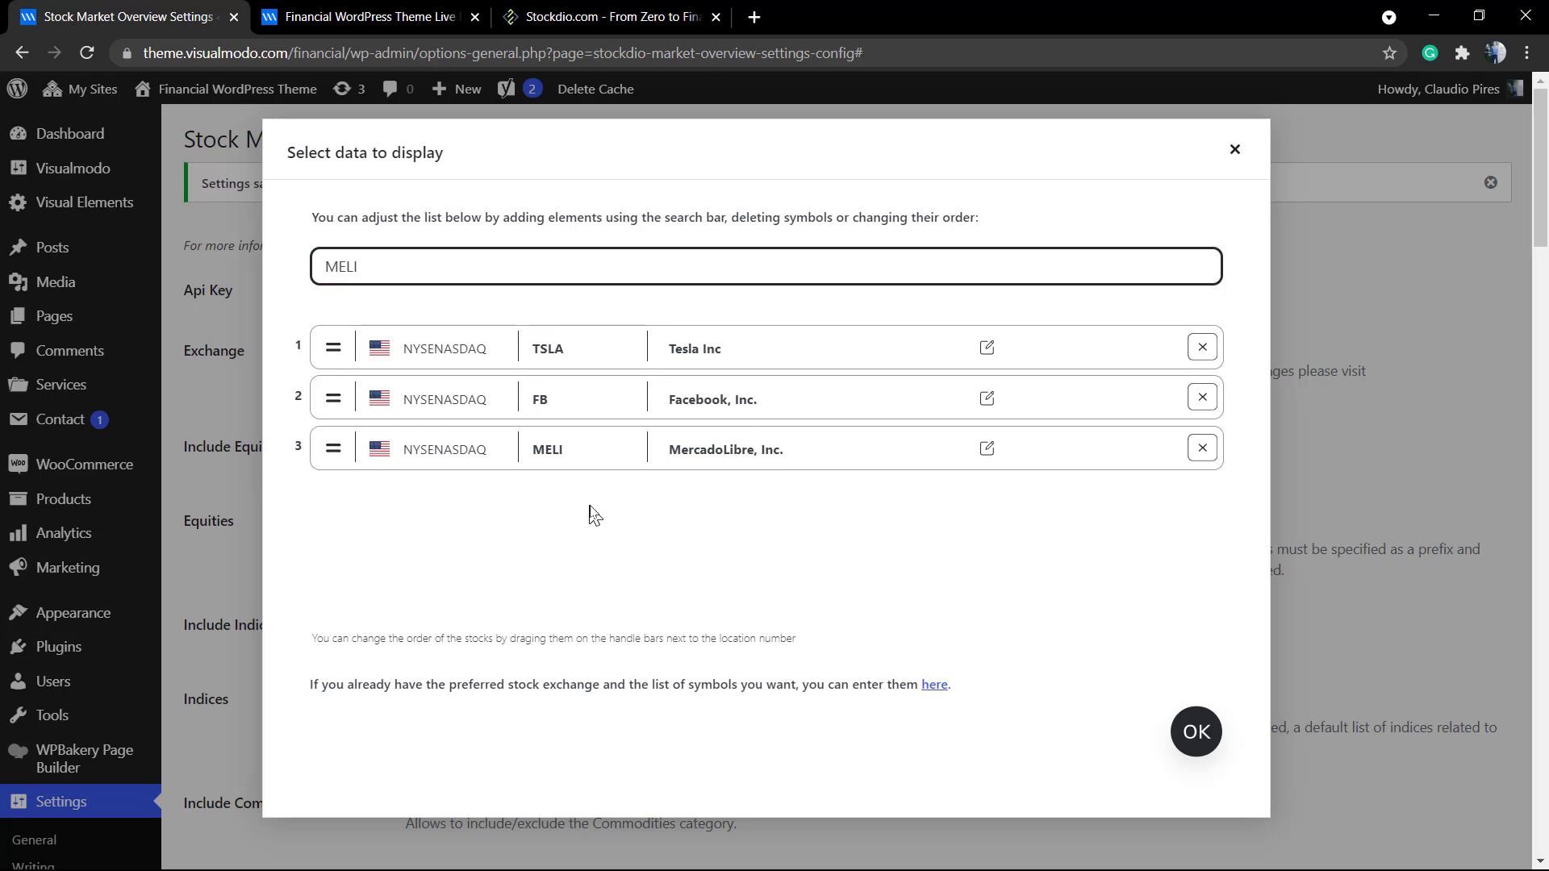
Save the TSLA, FB and MELI equities and check their charts on the reloaded homepage
left_click(1217, 740)
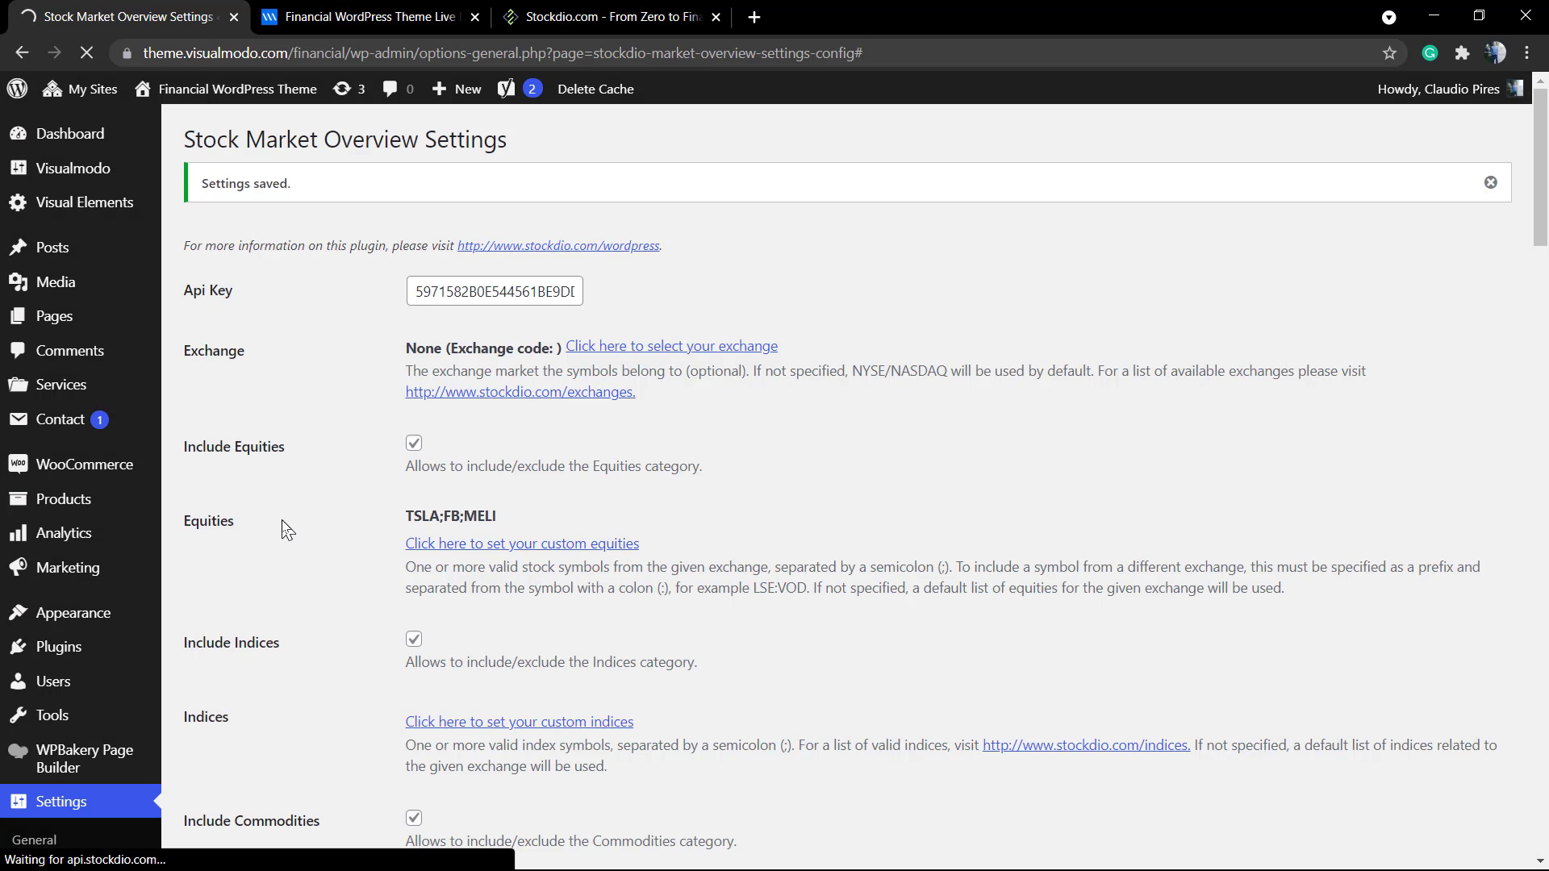
scroll(285, 530, "down", 2)
scroll(285, 529, "up", 2)
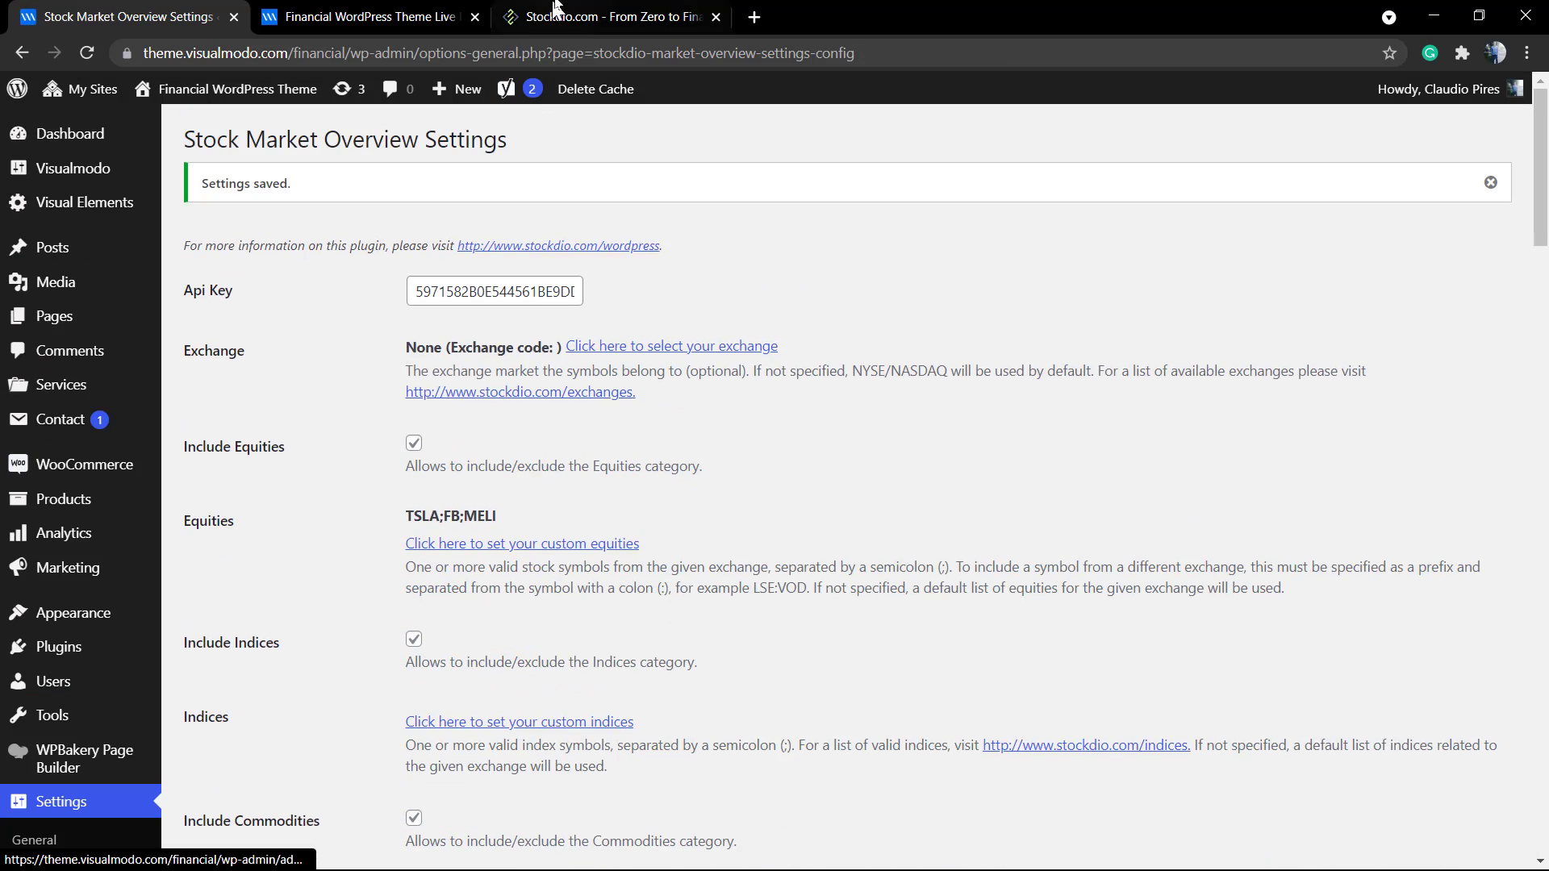
left_click(341, 10)
key("F5")
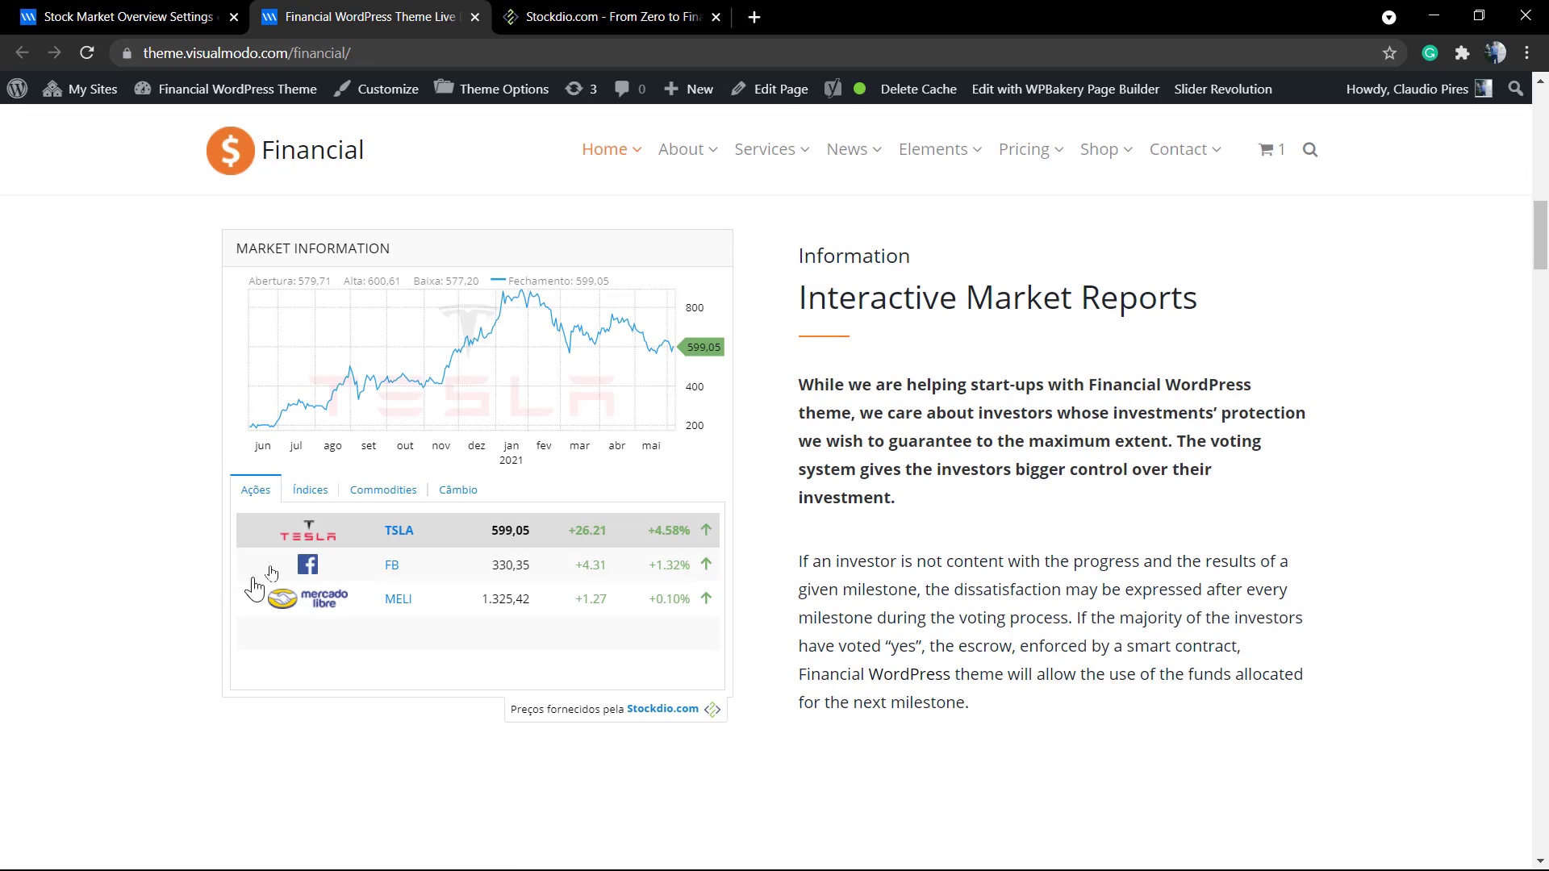
left_click(276, 569)
left_click(308, 605)
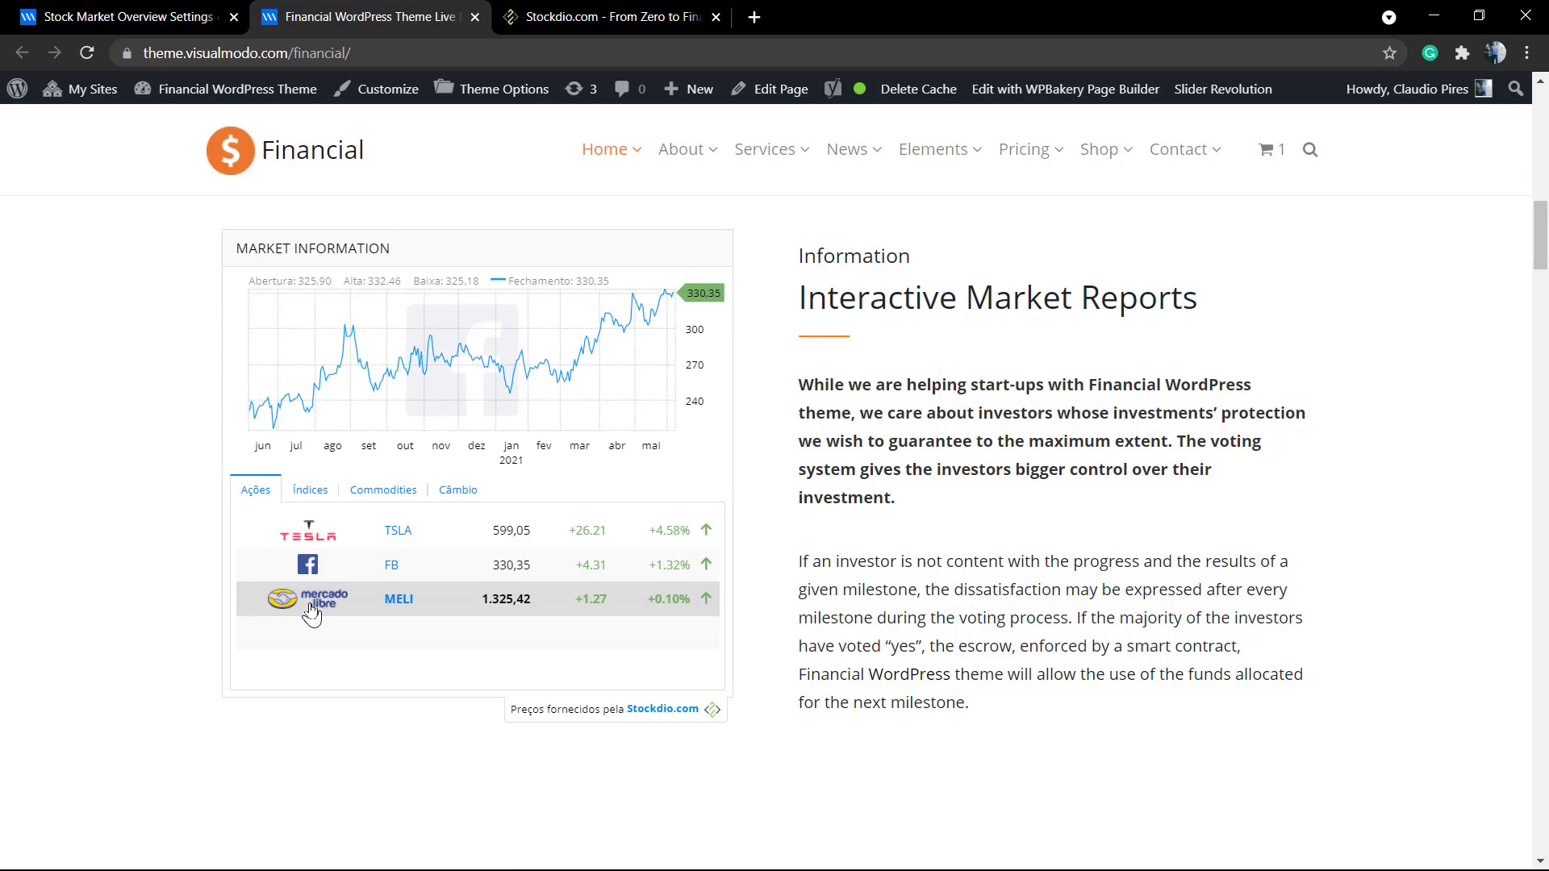
left_click(307, 537)
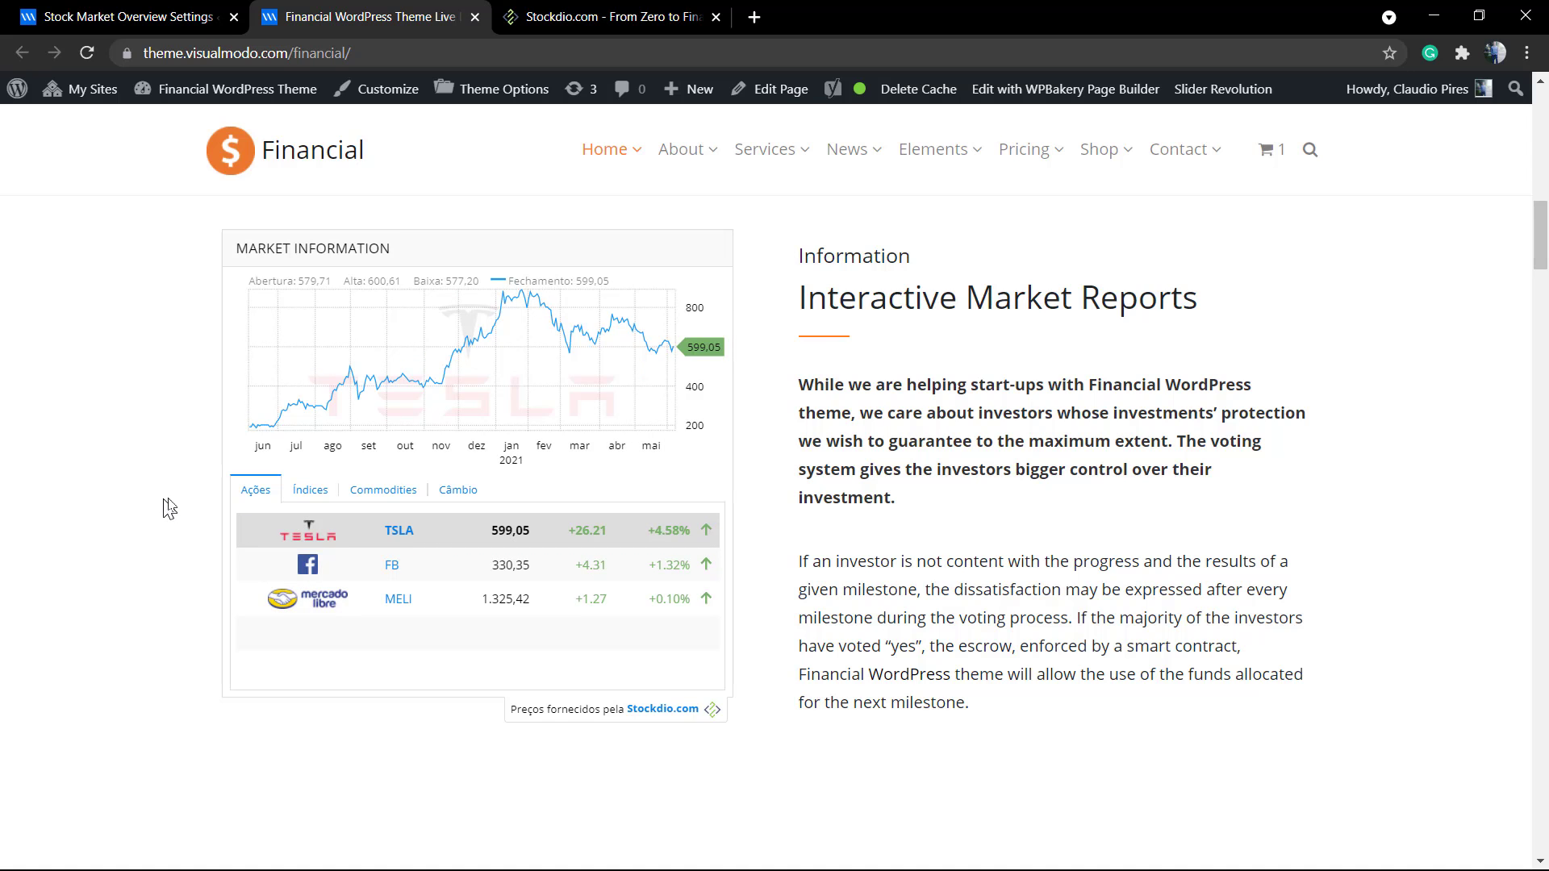
Reopen the custom equities list in the plugin settings, ready to search symbols
left_click(190, 10)
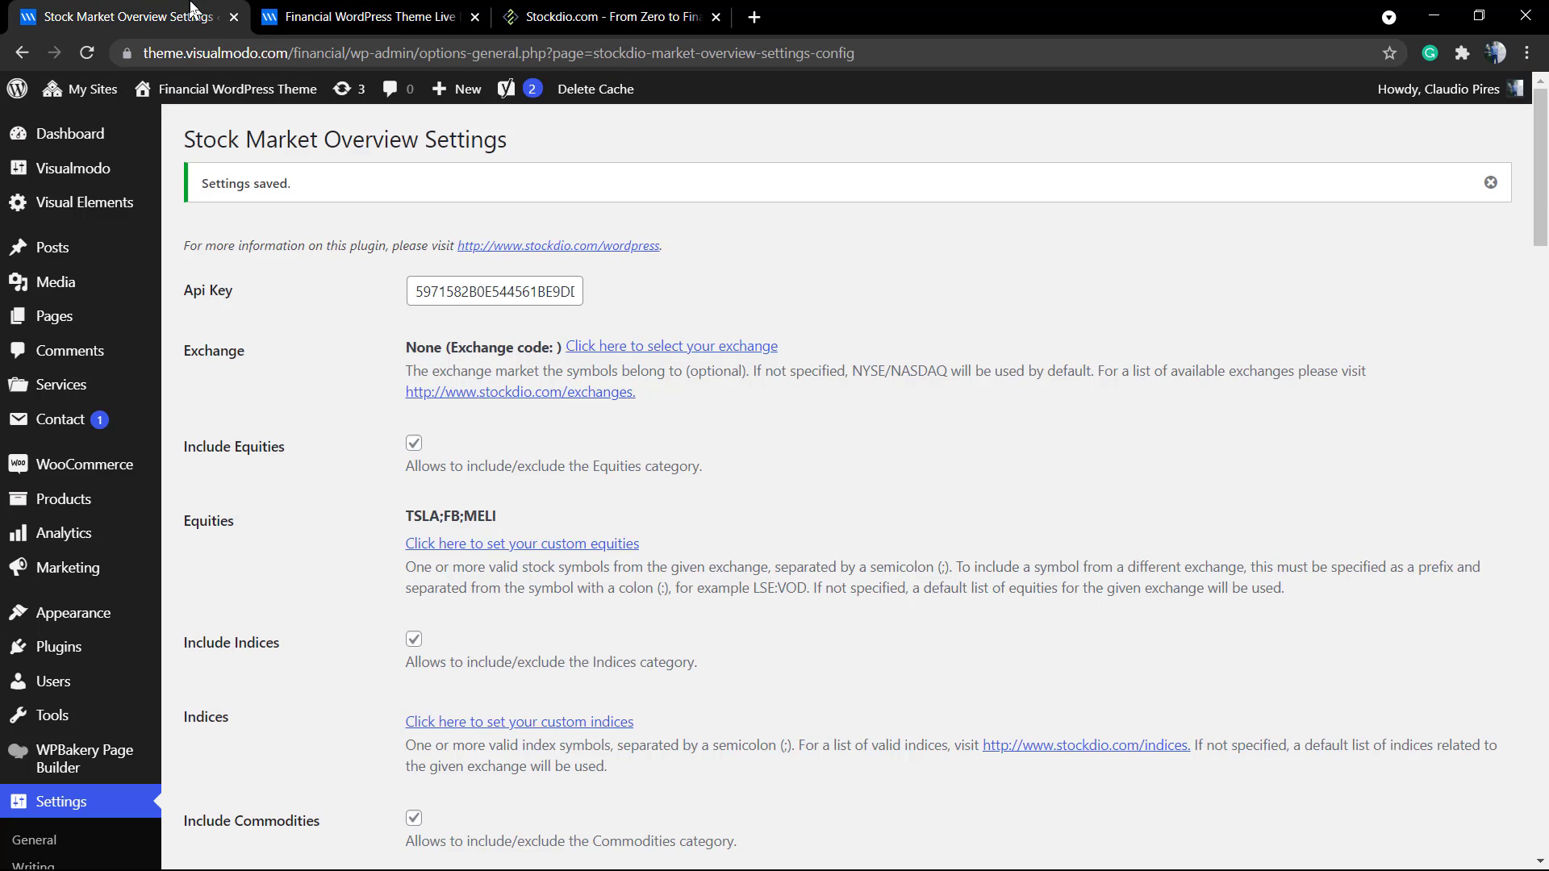
left_click(456, 544)
left_click(505, 252)
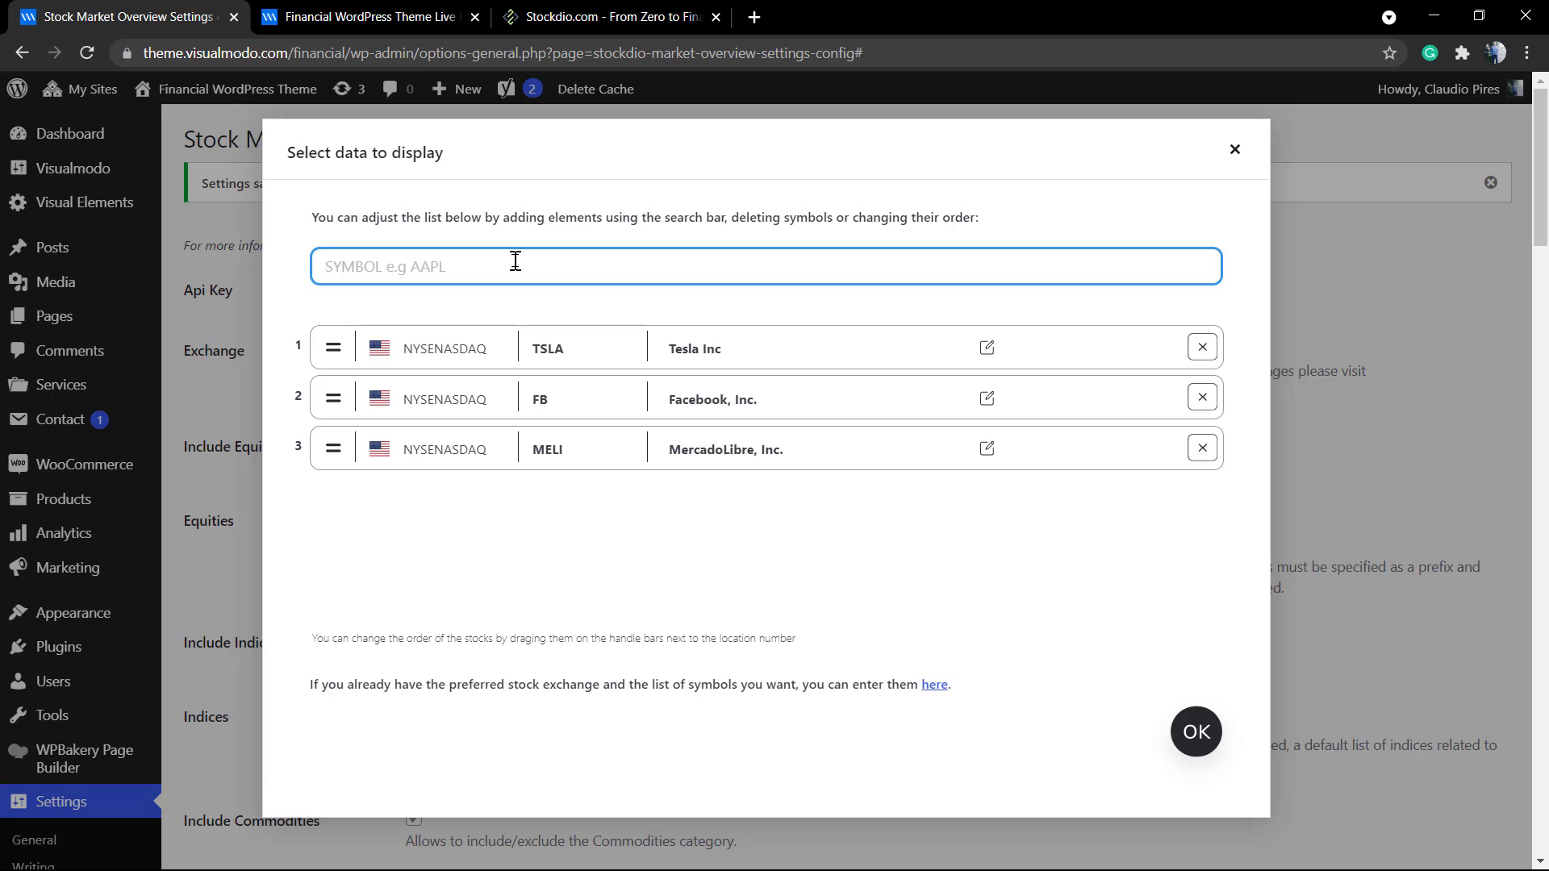
type("zoom")
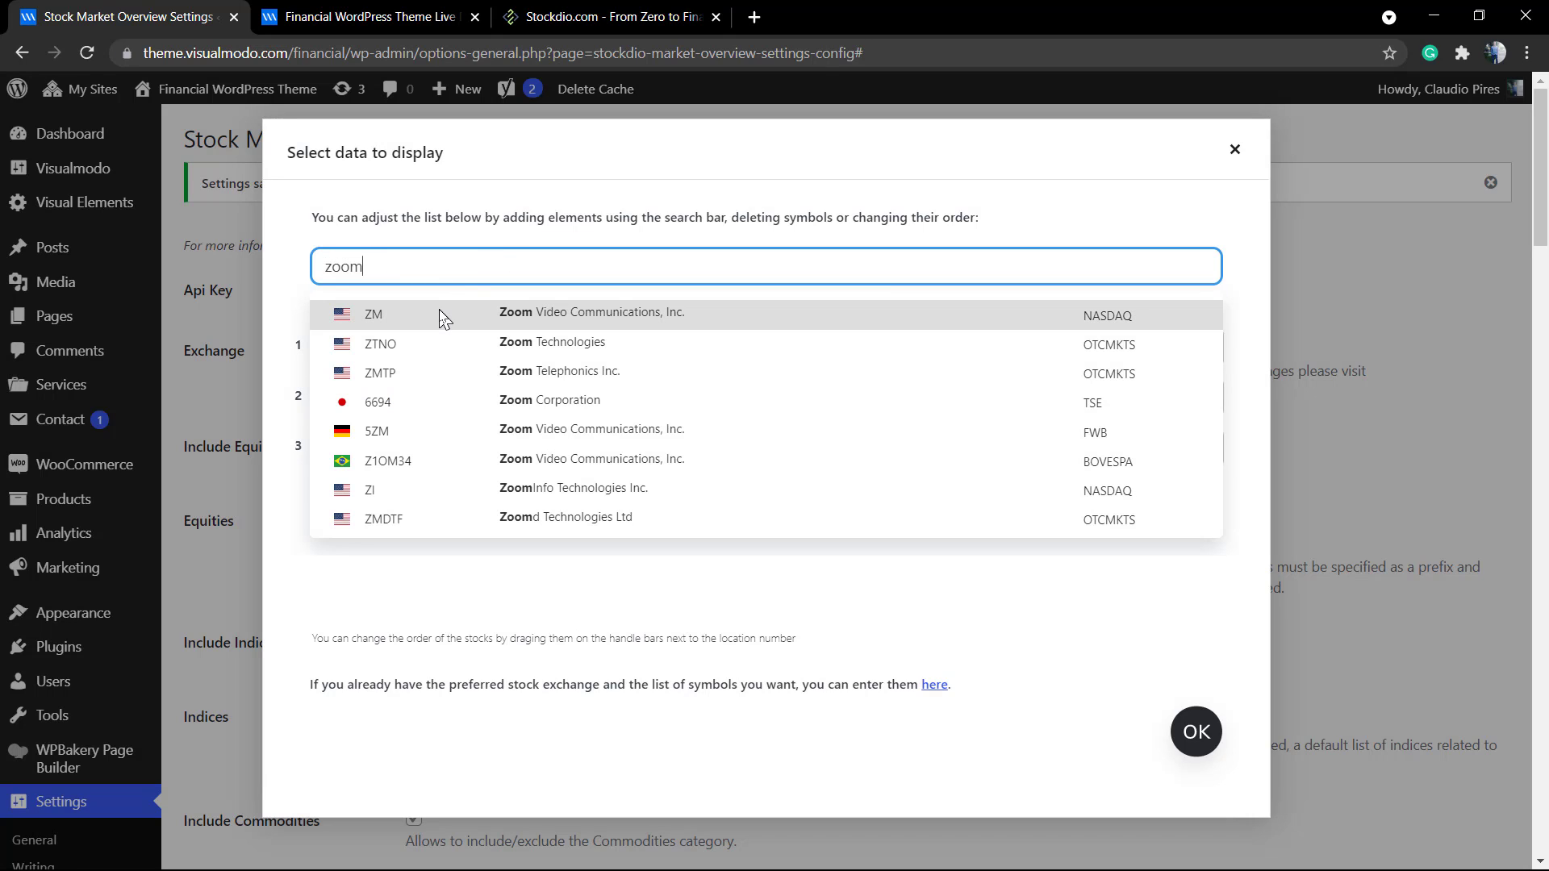
Add Zoom Video Communications (ZM) and Amazon (AMZN) from the search suggestions
left_click(441, 318)
double_click(443, 265)
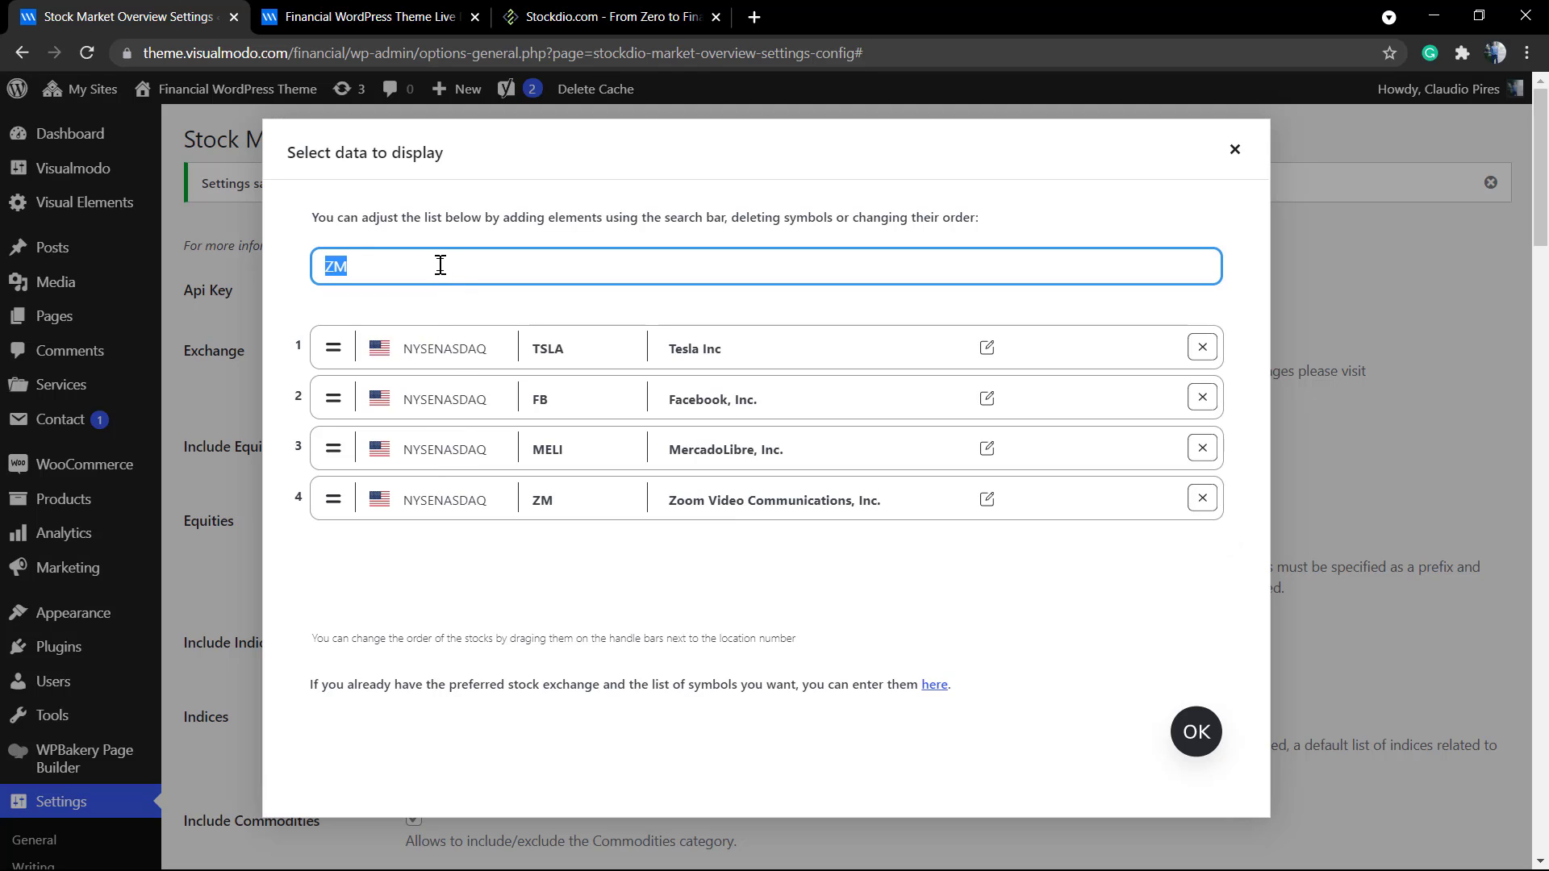
type("amazon")
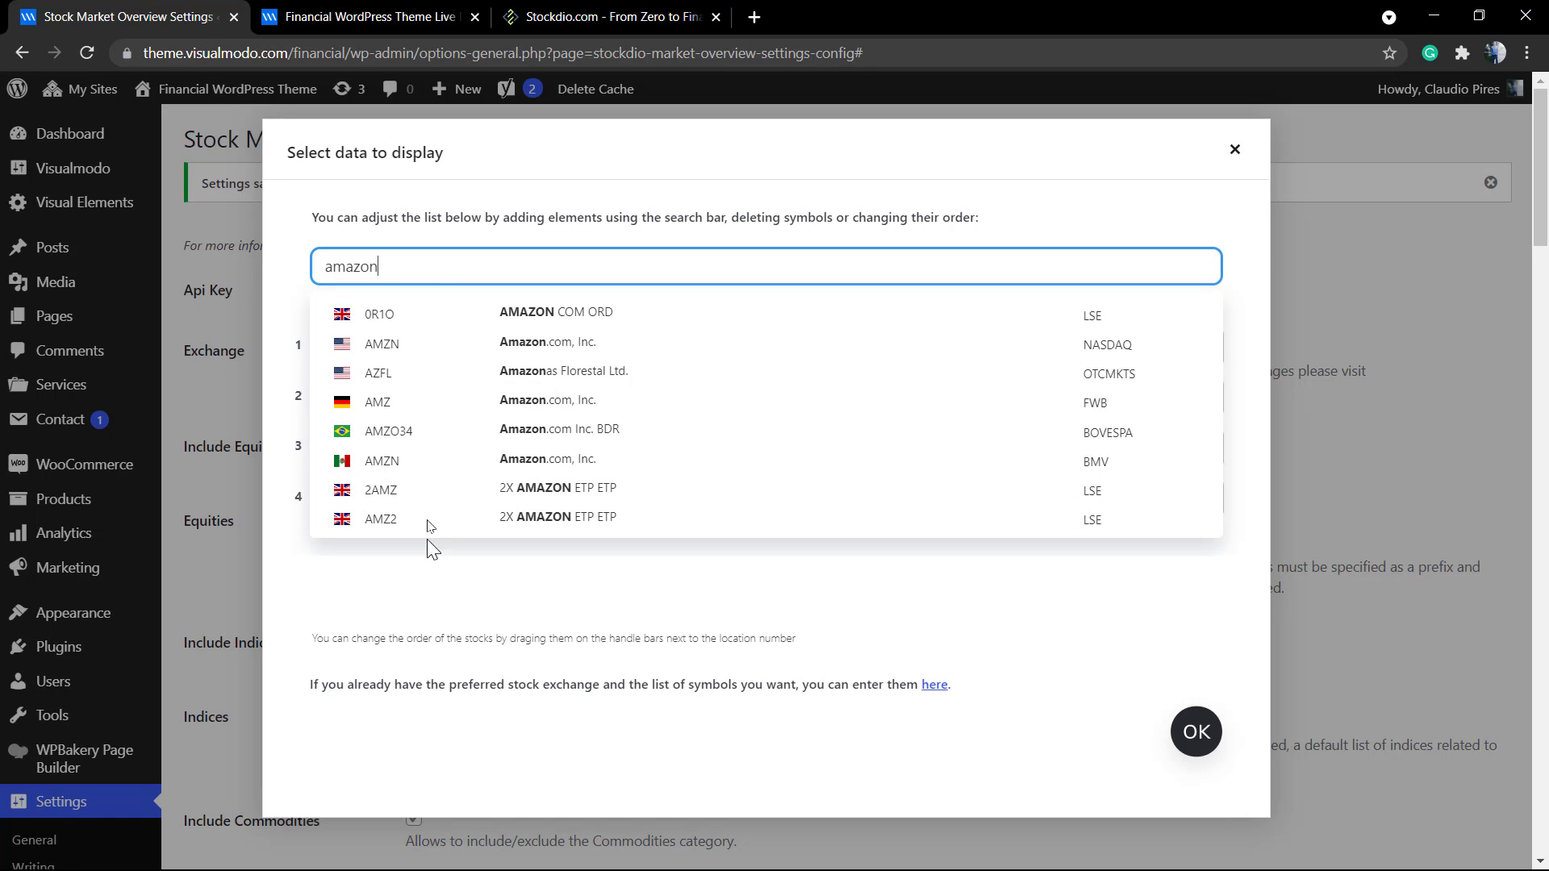
left_click(401, 363)
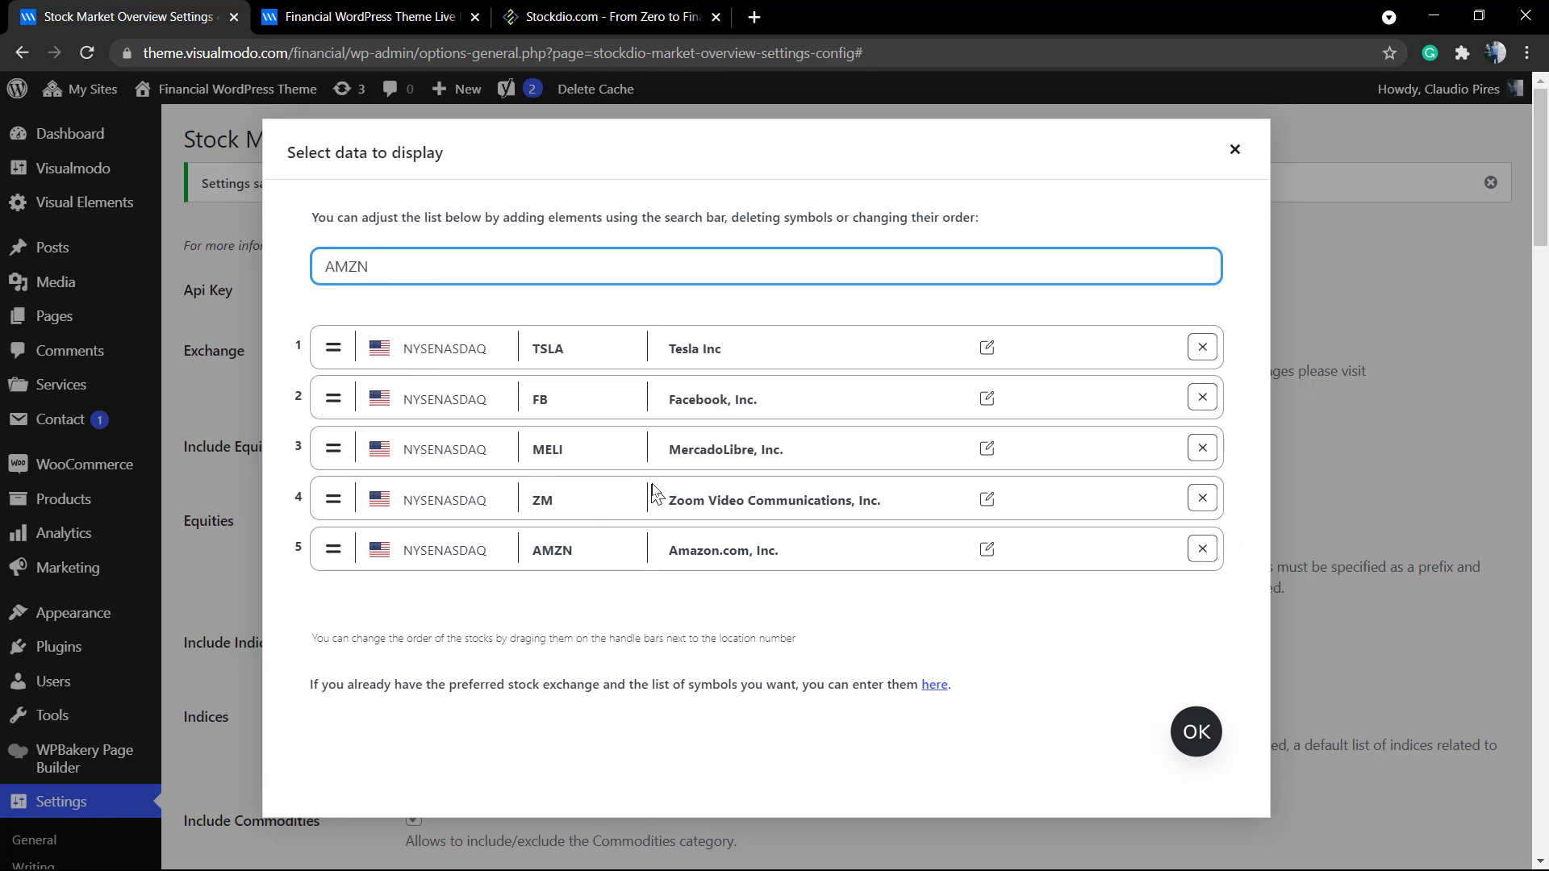
Save the five-stock equities list and set the motif to Block and the palette to Aurora
left_click(1196, 732)
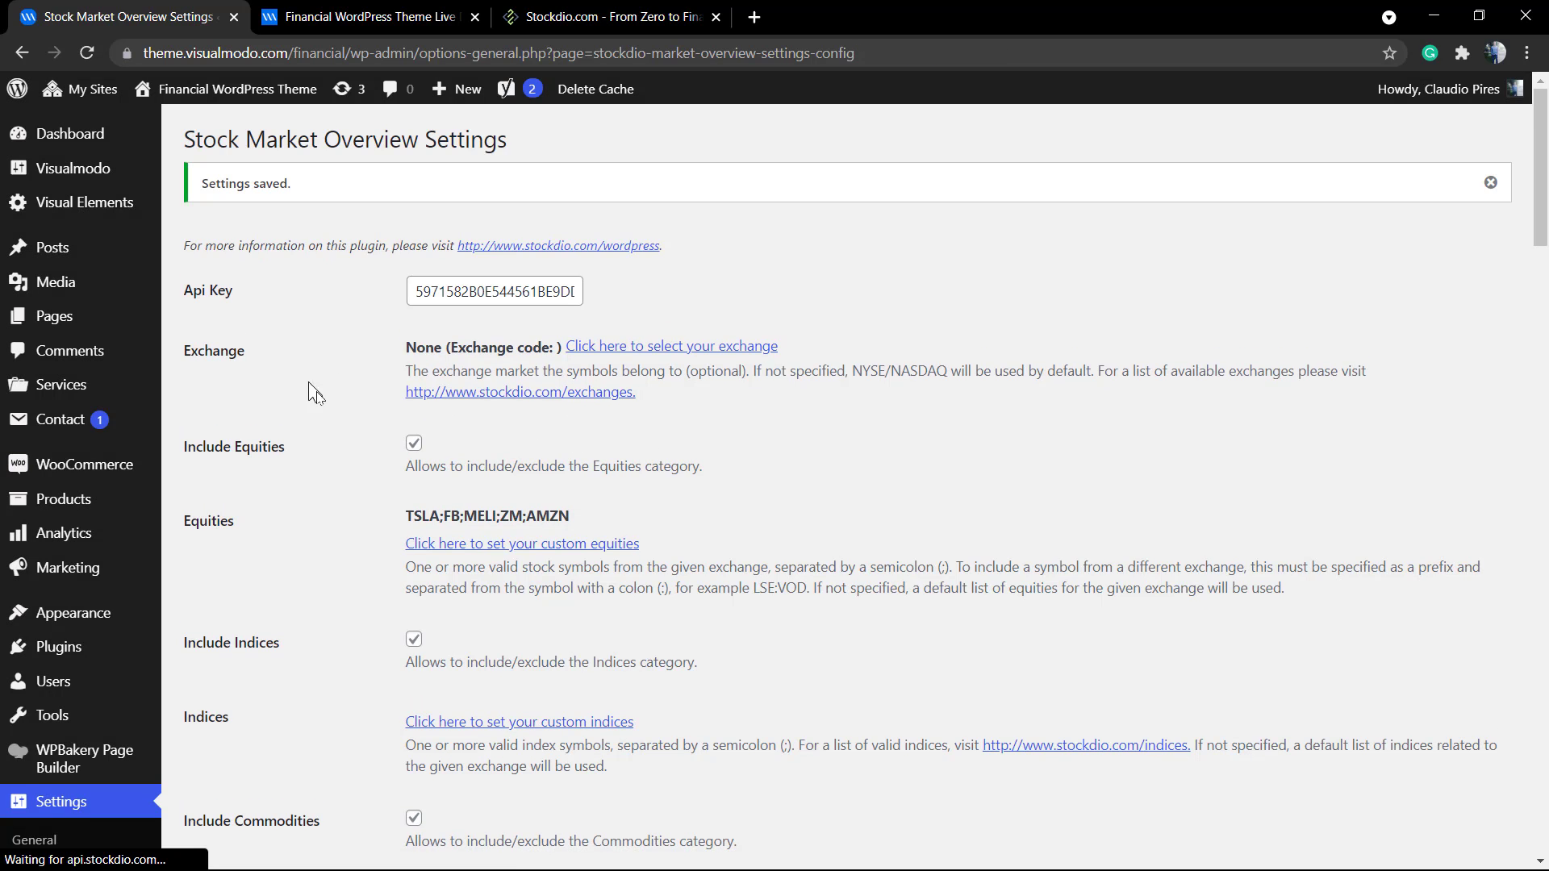
scroll(323, 408, "down", 1)
scroll(327, 413, "down", 1)
scroll(327, 413, "down", 2)
scroll(328, 415, "down", 2)
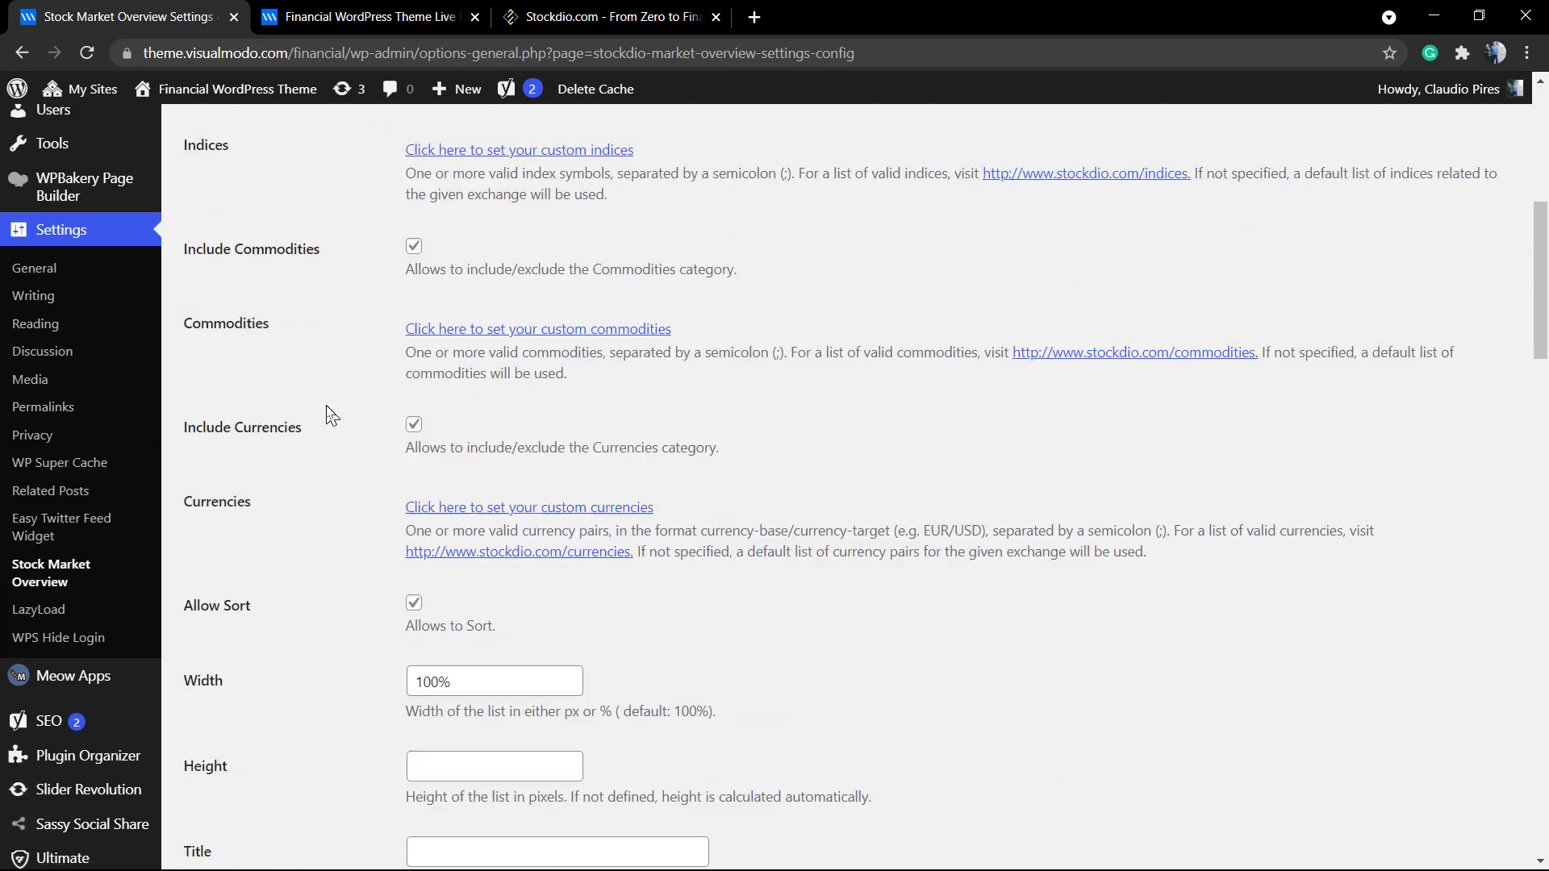
scroll(331, 408, "down", 1)
scroll(337, 413, "down", 1)
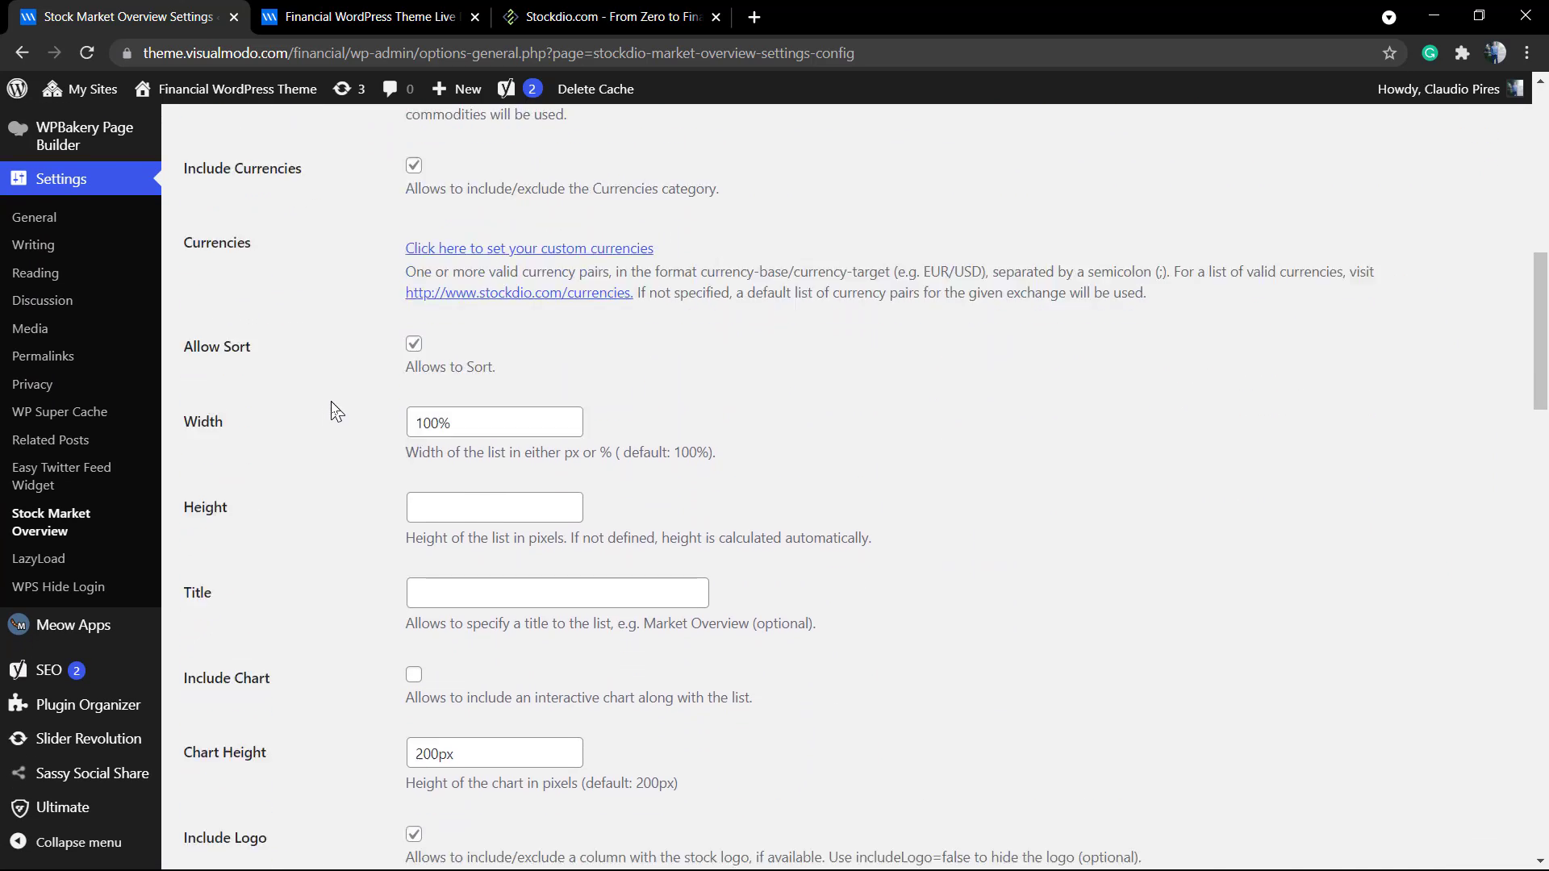
scroll(338, 411, "down", 2)
scroll(337, 411, "down", 1)
scroll(336, 412, "down", 1)
scroll(337, 411, "down", 1)
scroll(337, 411, "down", 1)
scroll(336, 412, "down", 1)
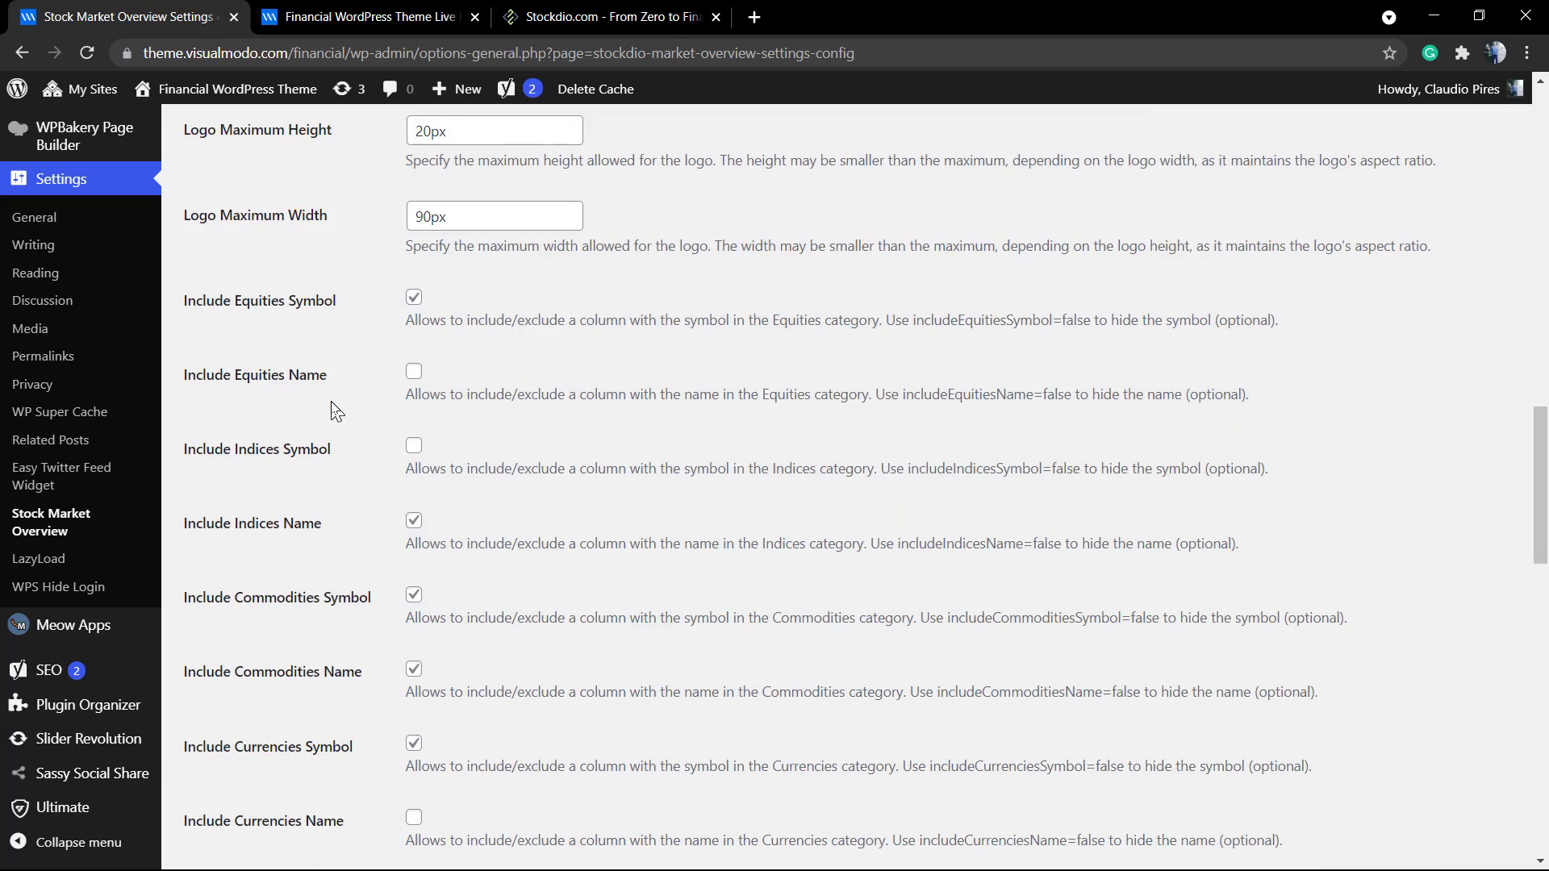
scroll(330, 408, "down", 2)
scroll(330, 409, "down", 1)
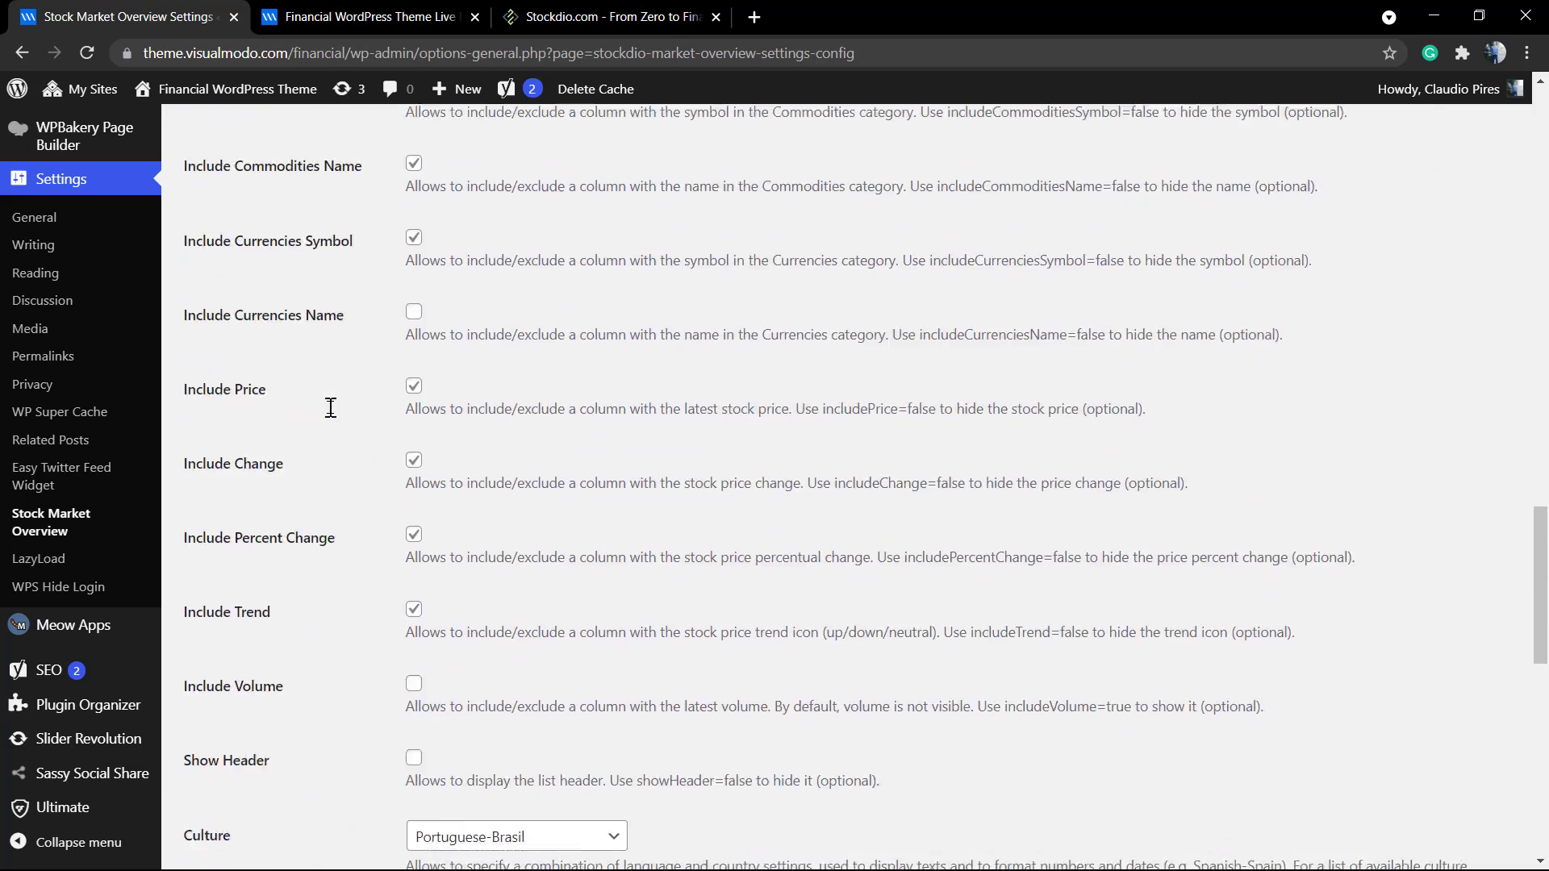
scroll(330, 407, "down", 1)
scroll(330, 408, "down", 2)
scroll(331, 412, "down", 1)
scroll(333, 420, "down", 1)
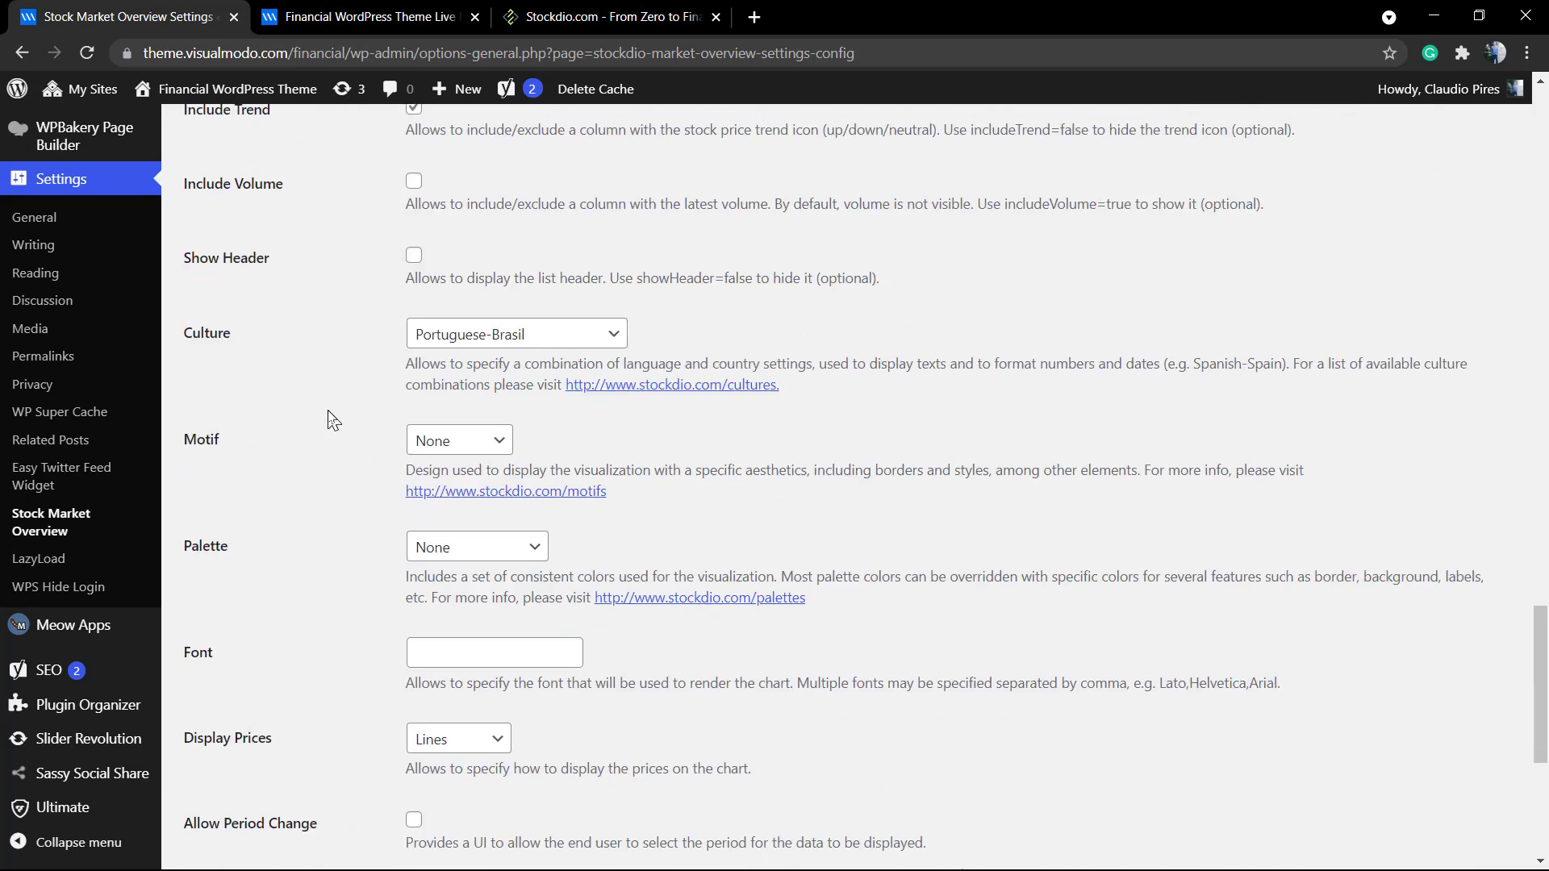
left_click(472, 453)
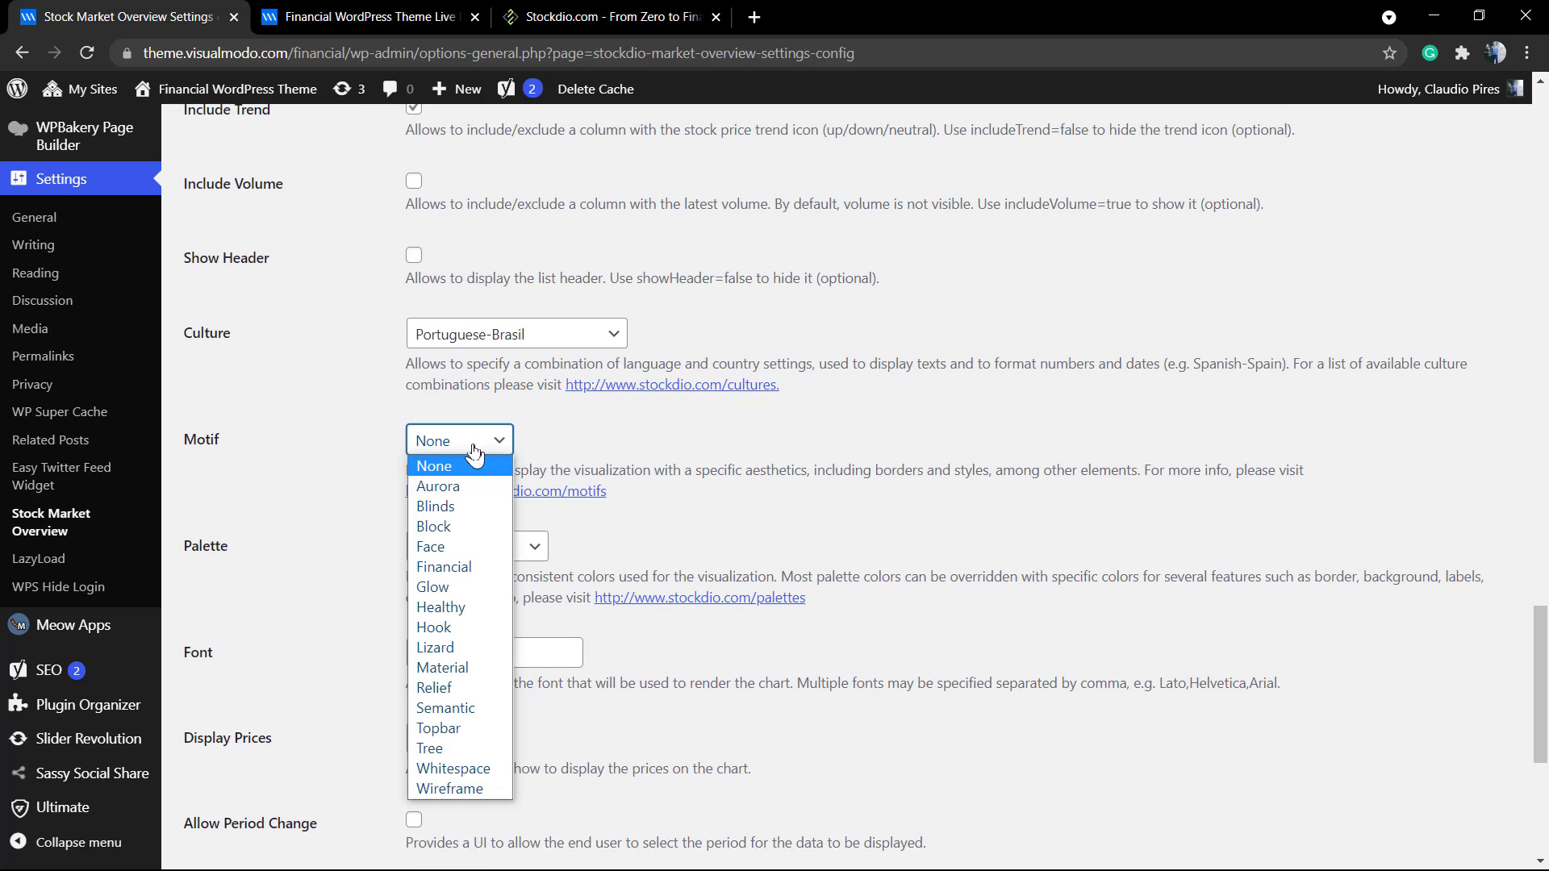
left_click(460, 526)
left_click(473, 550)
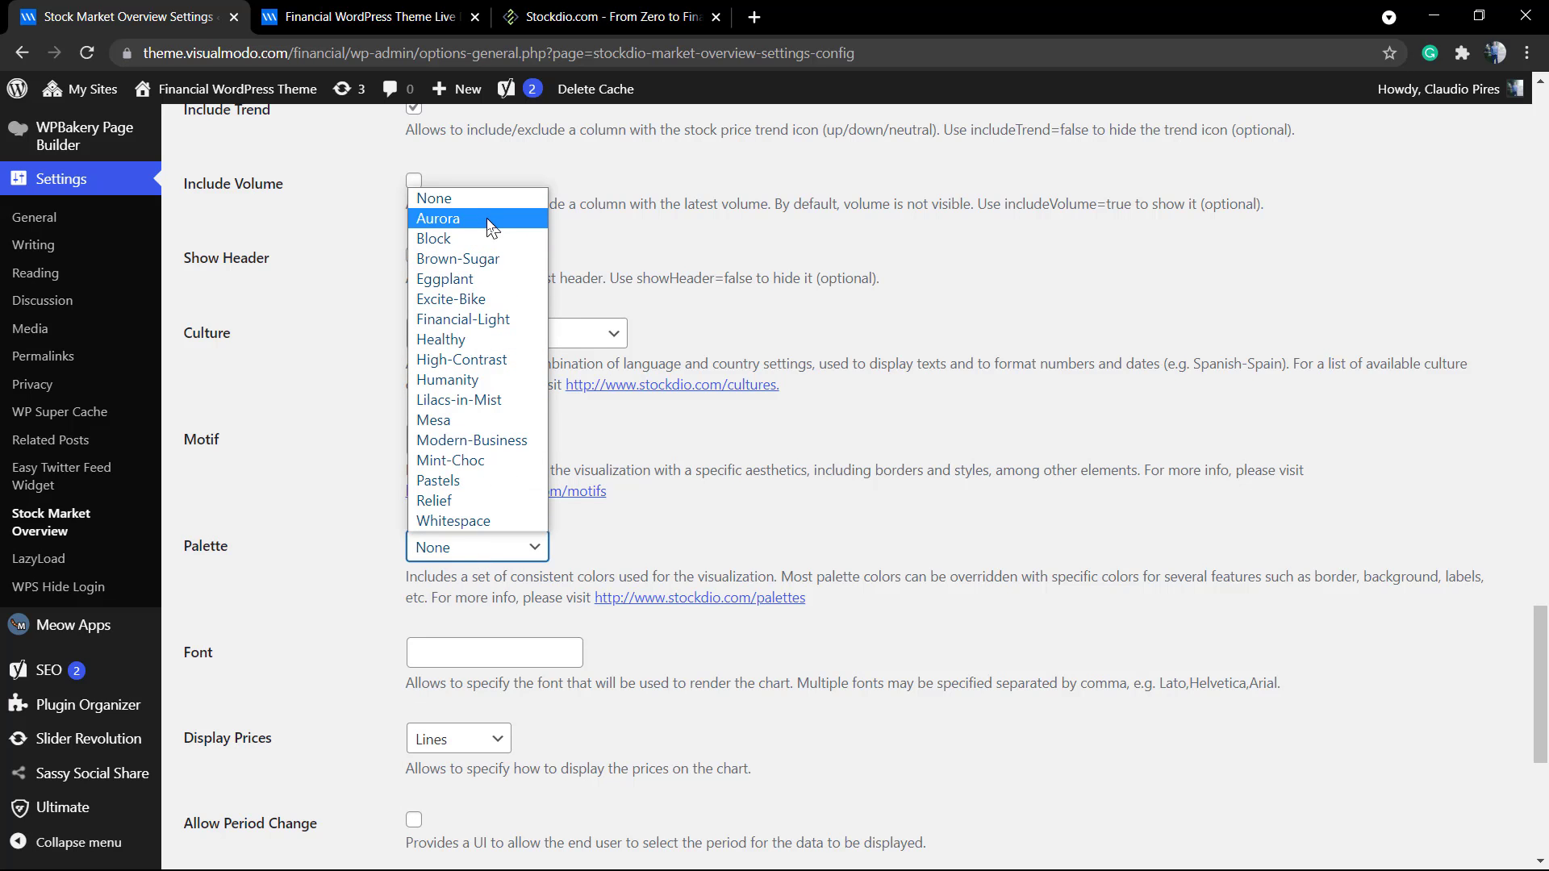
left_click(438, 217)
scroll(405, 363, "down", 2)
scroll(248, 700, "down", 2)
Save the widget settings and reload the Financial homepage
left_click(242, 768)
left_click(363, 17)
key("F5")
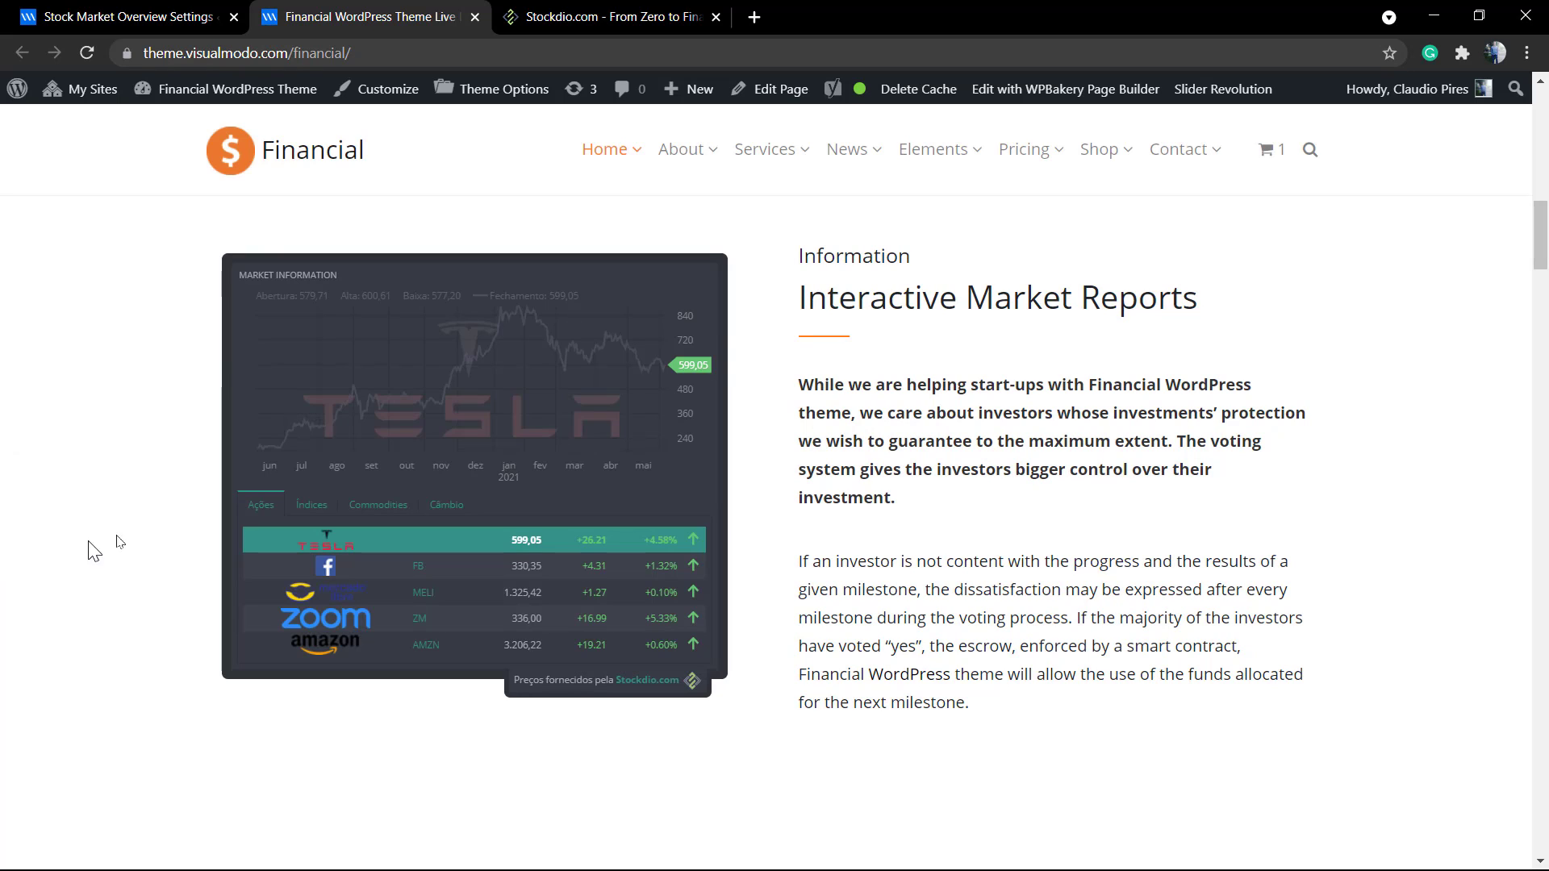
Show the Facebook (FB) chart, then the MercadoLibre (MELI) chart, in the restyled widget
left_click(327, 567)
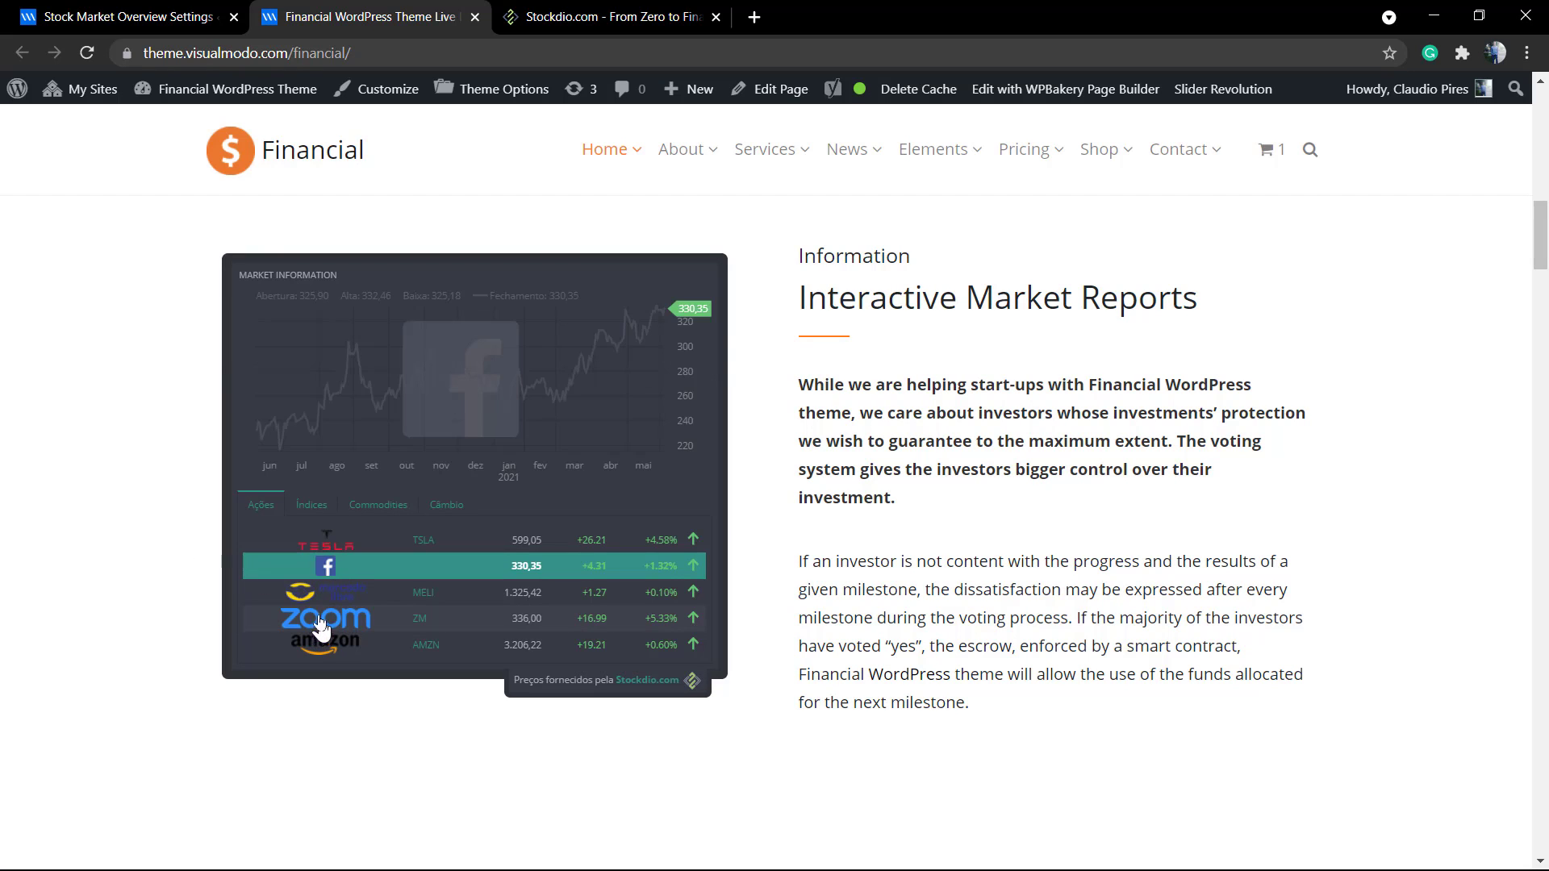
left_click(317, 603)
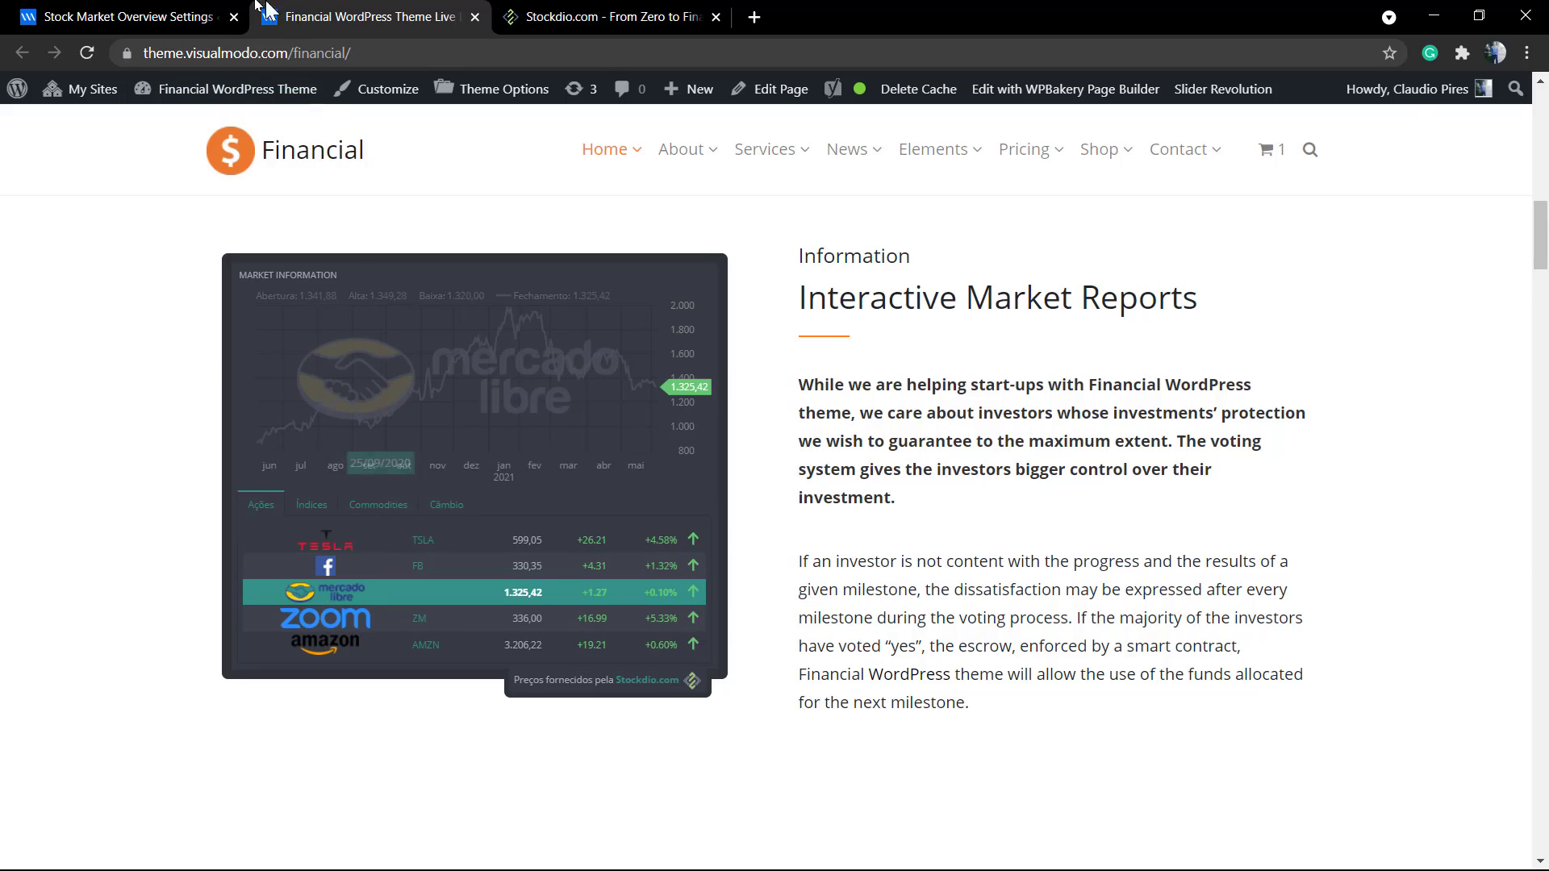
Apply the Block palette and Face motif to the widget, save, and view the homepage
key("ctrl+shift+Tab")
scroll(426, 369, "down", 5)
scroll(398, 408, "down", 5)
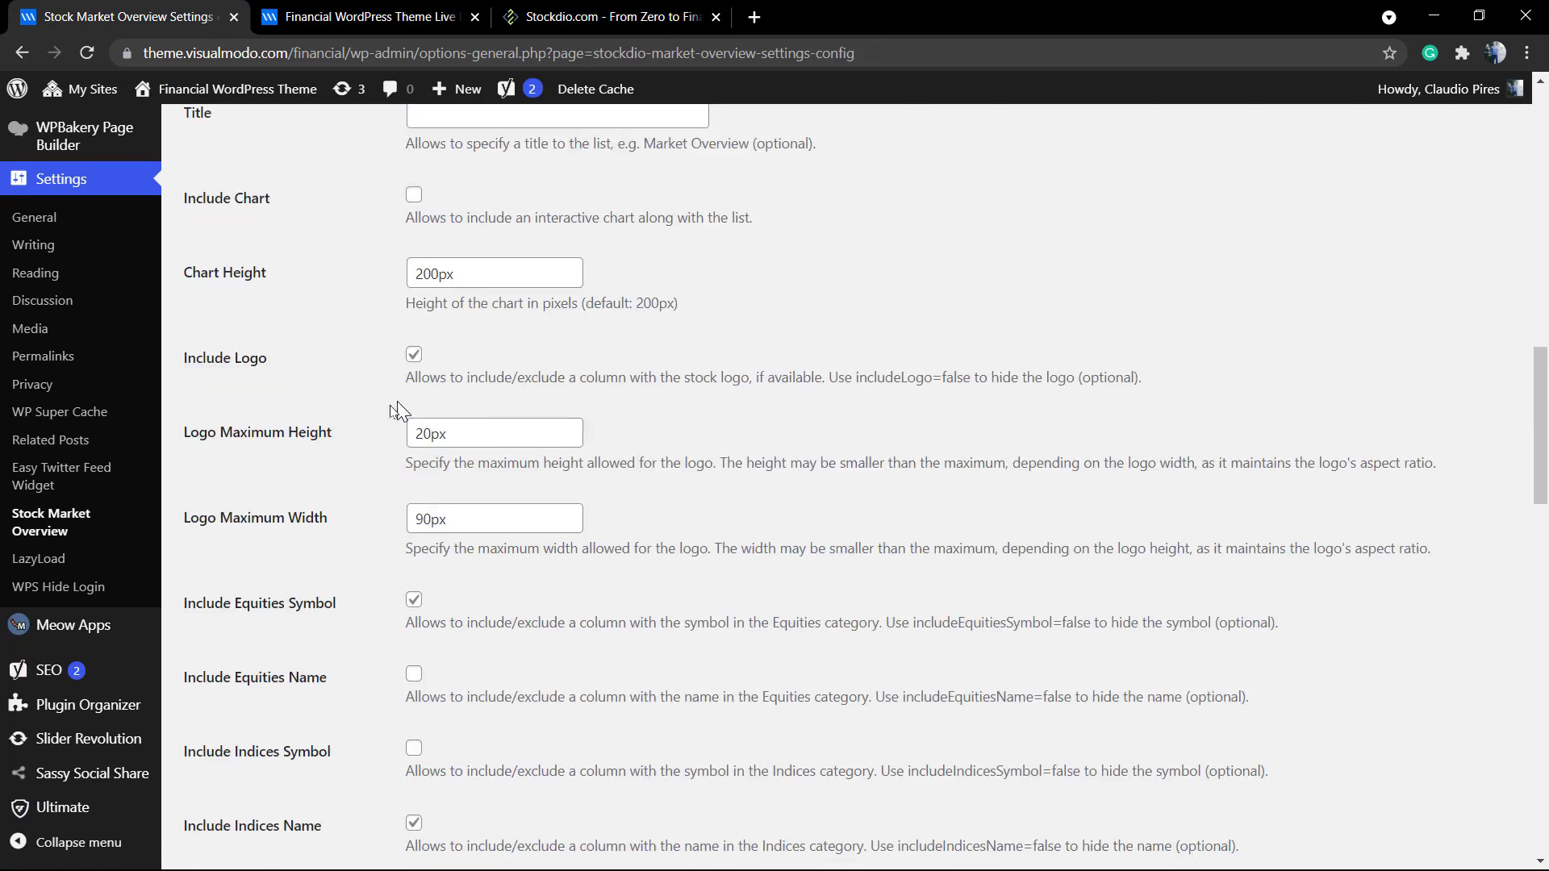
scroll(397, 408, "down", 5)
scroll(363, 412, "down", 5)
scroll(358, 414, "down", 4)
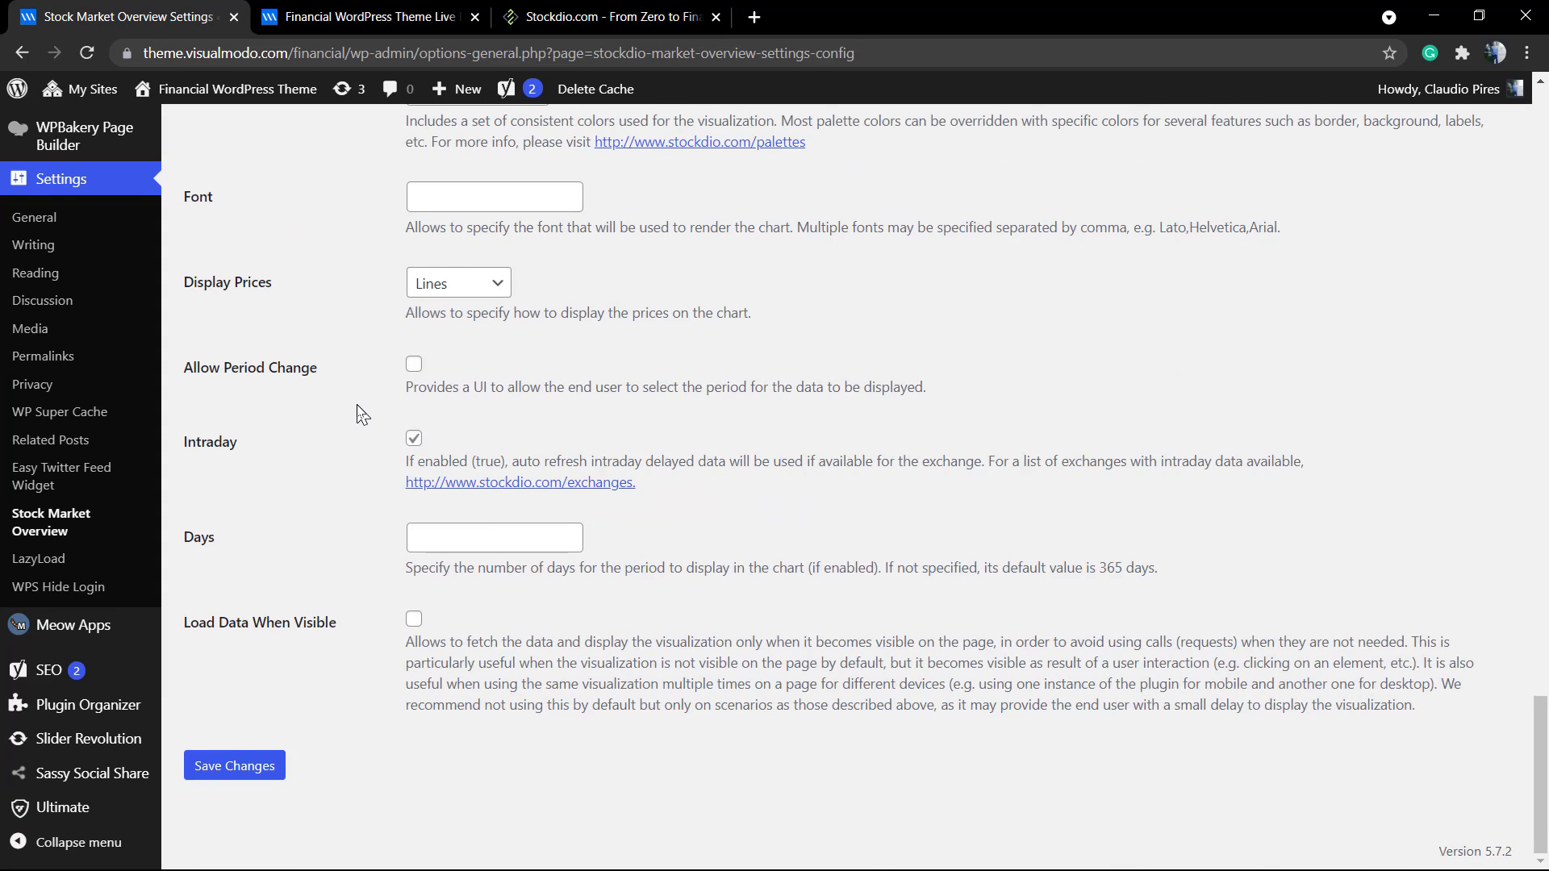
scroll(359, 415, "up", 2)
left_click(488, 306)
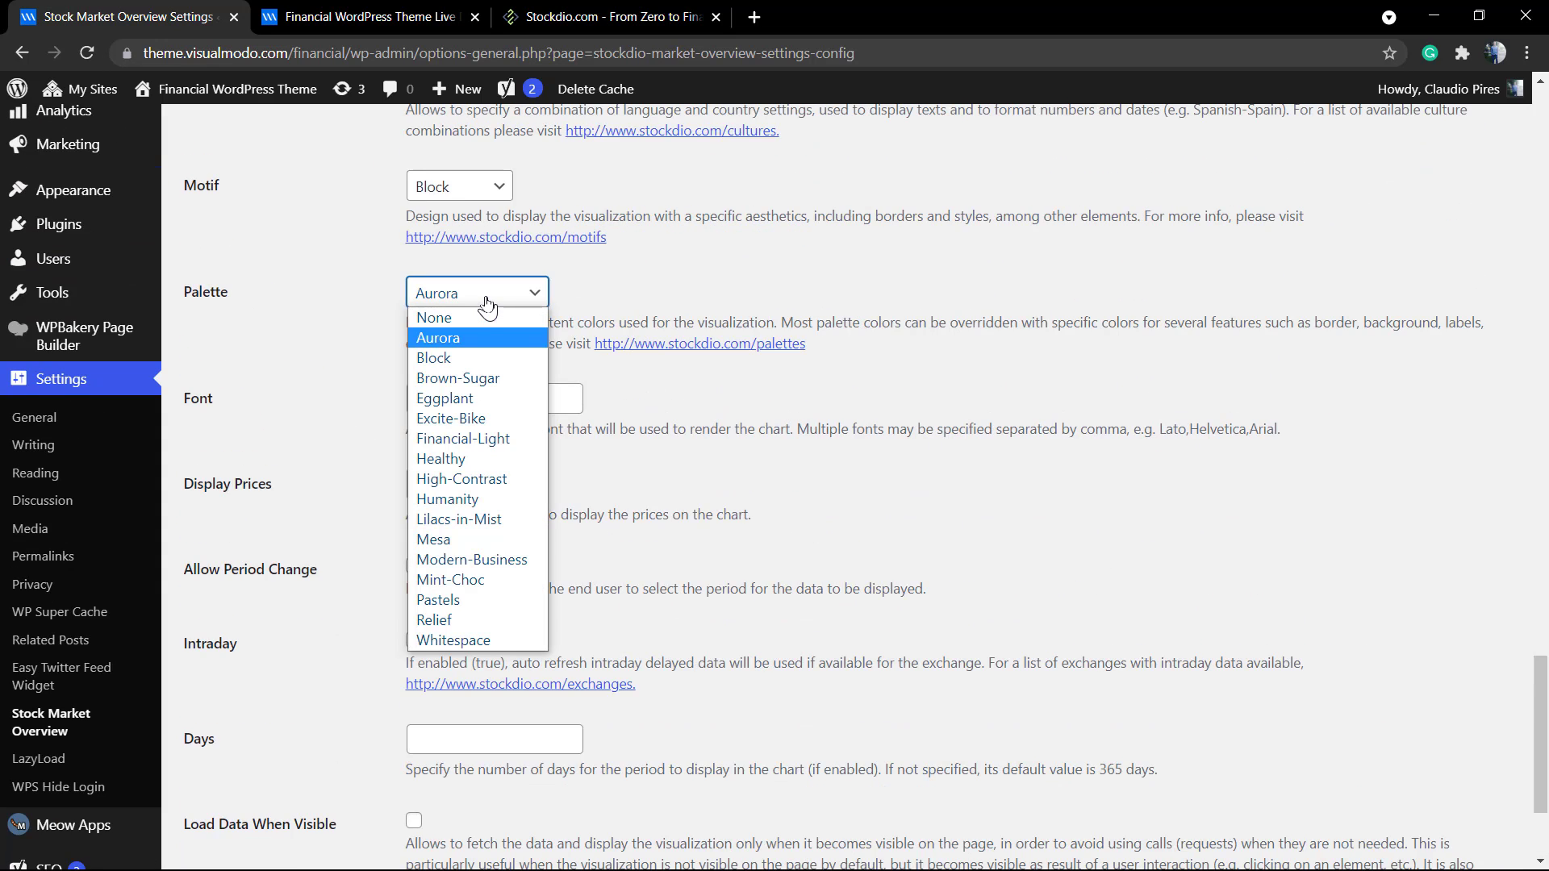
left_click(485, 357)
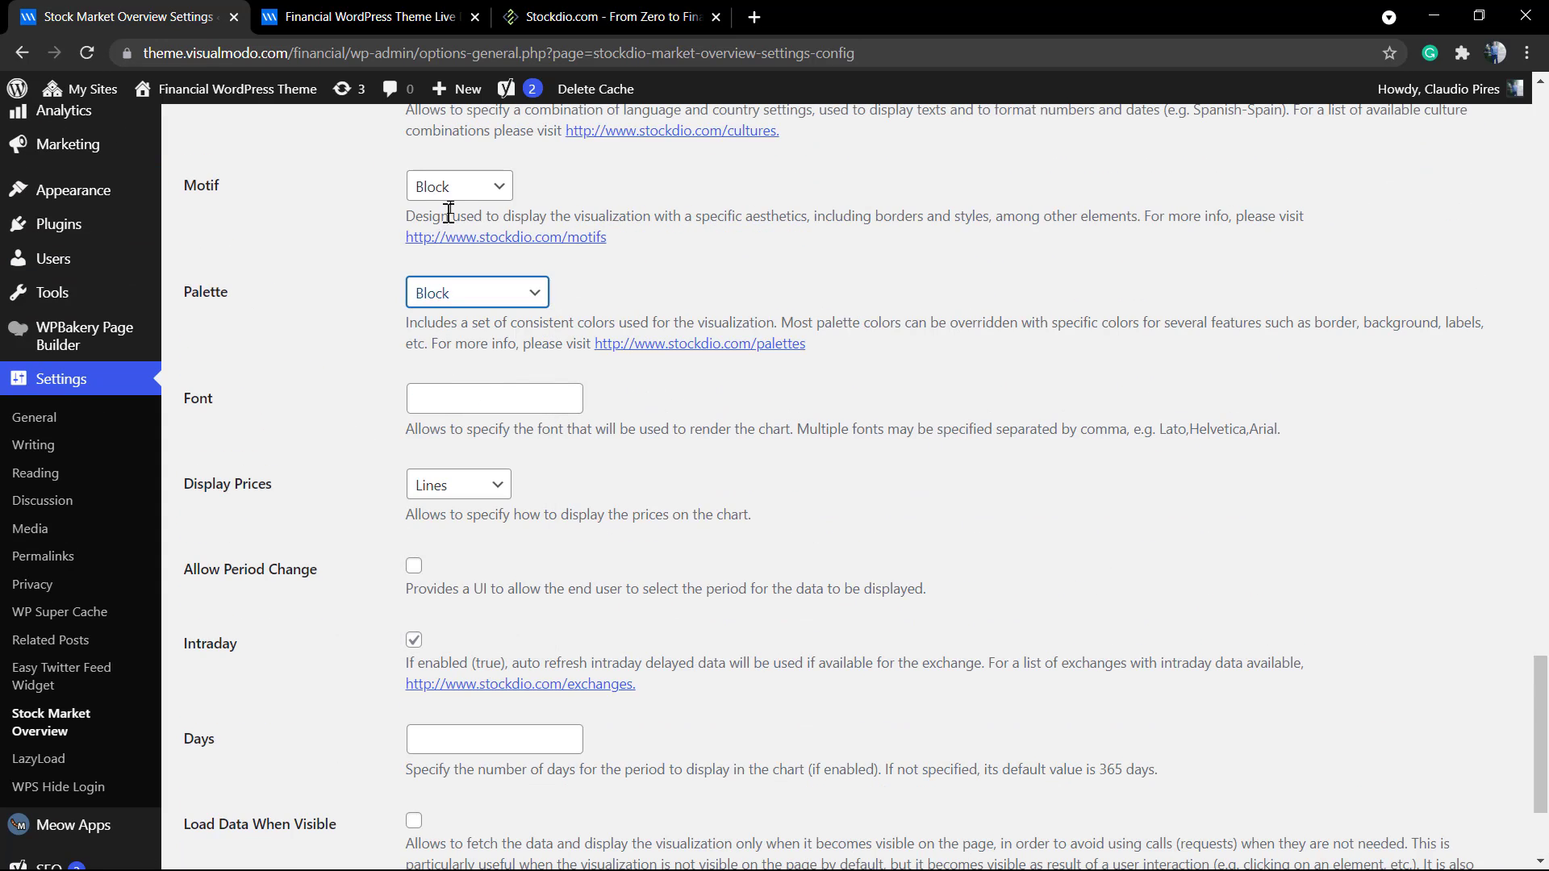
left_click(455, 191)
left_click(466, 293)
scroll(329, 474, "down", 1)
scroll(219, 739, "down", 2)
left_click(220, 781)
left_click(350, 16)
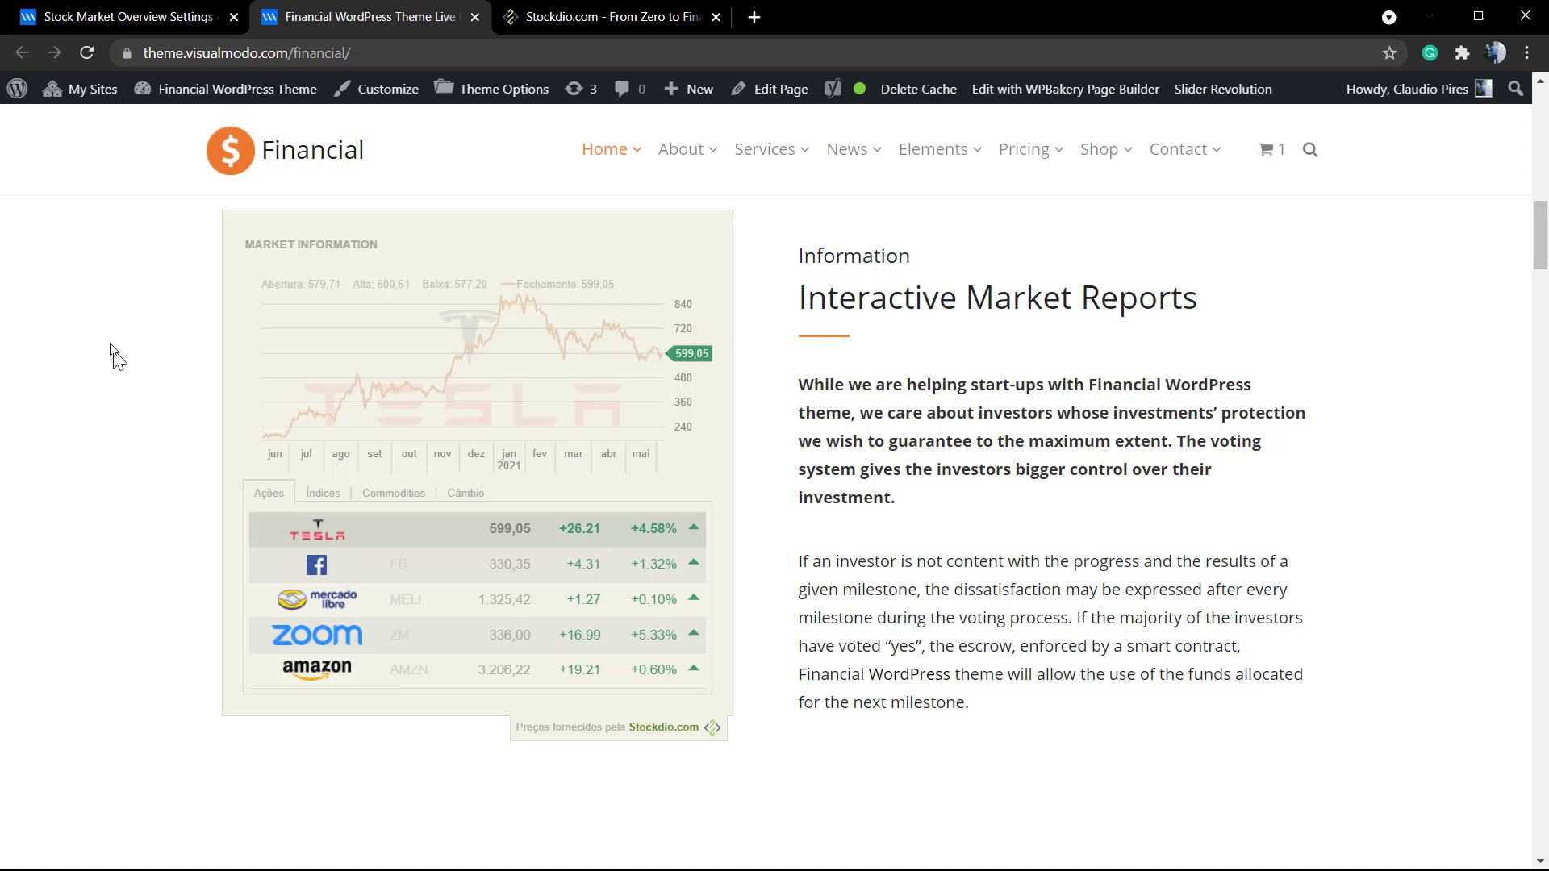
Return to the Stock Market Overview Settings page after viewing the beige Tesla widget
left_click(206, 15)
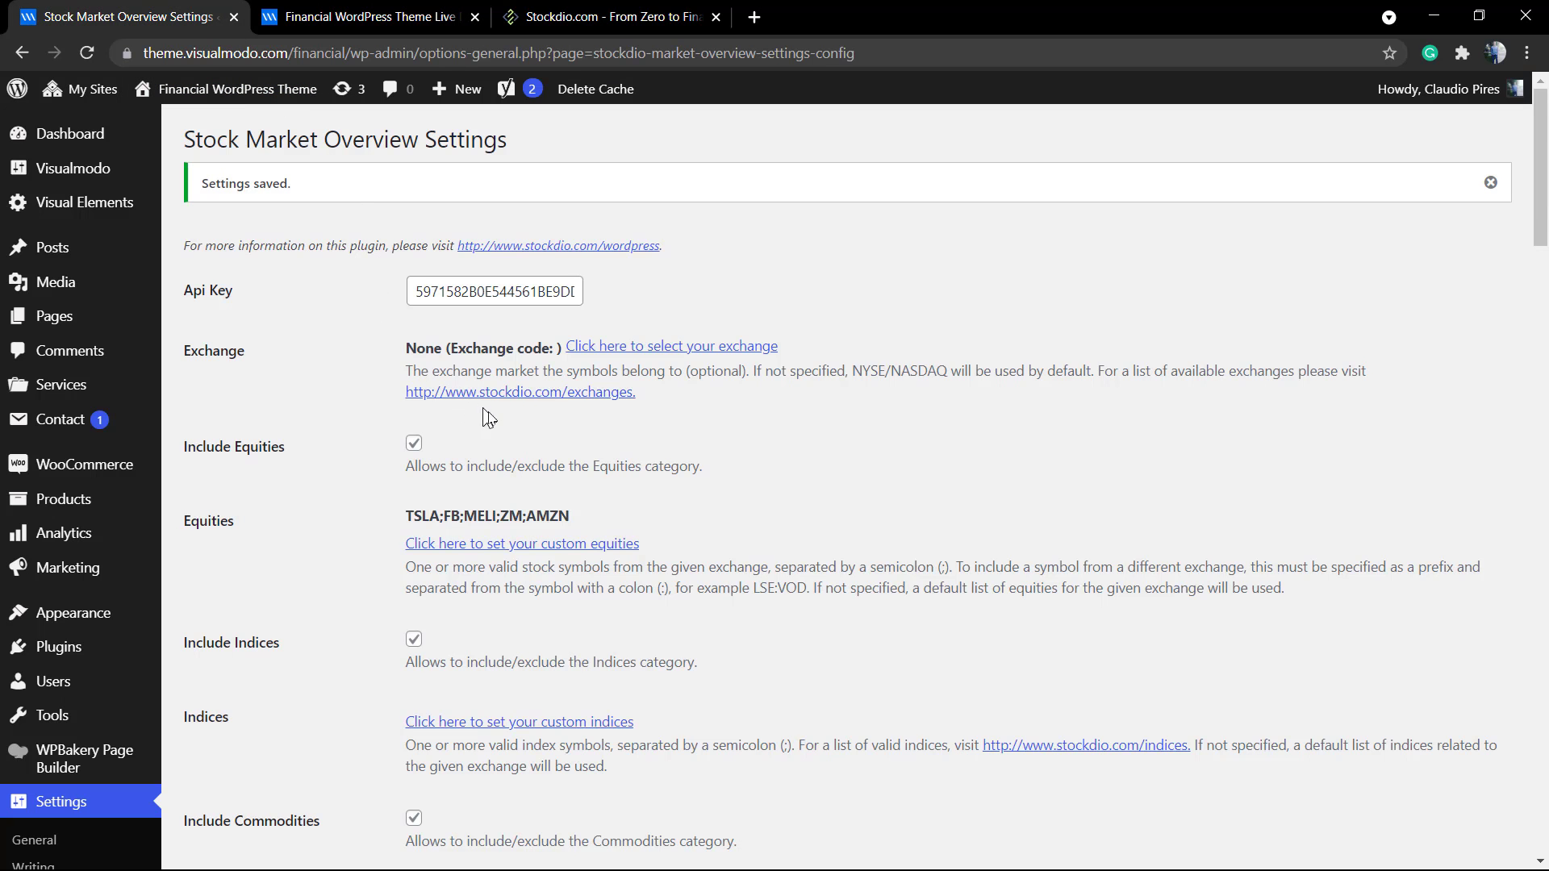
Remove all five custom equities (TSLA, FB, MELI, ZM, AMZN) and confirm the emptied list
left_click(484, 550)
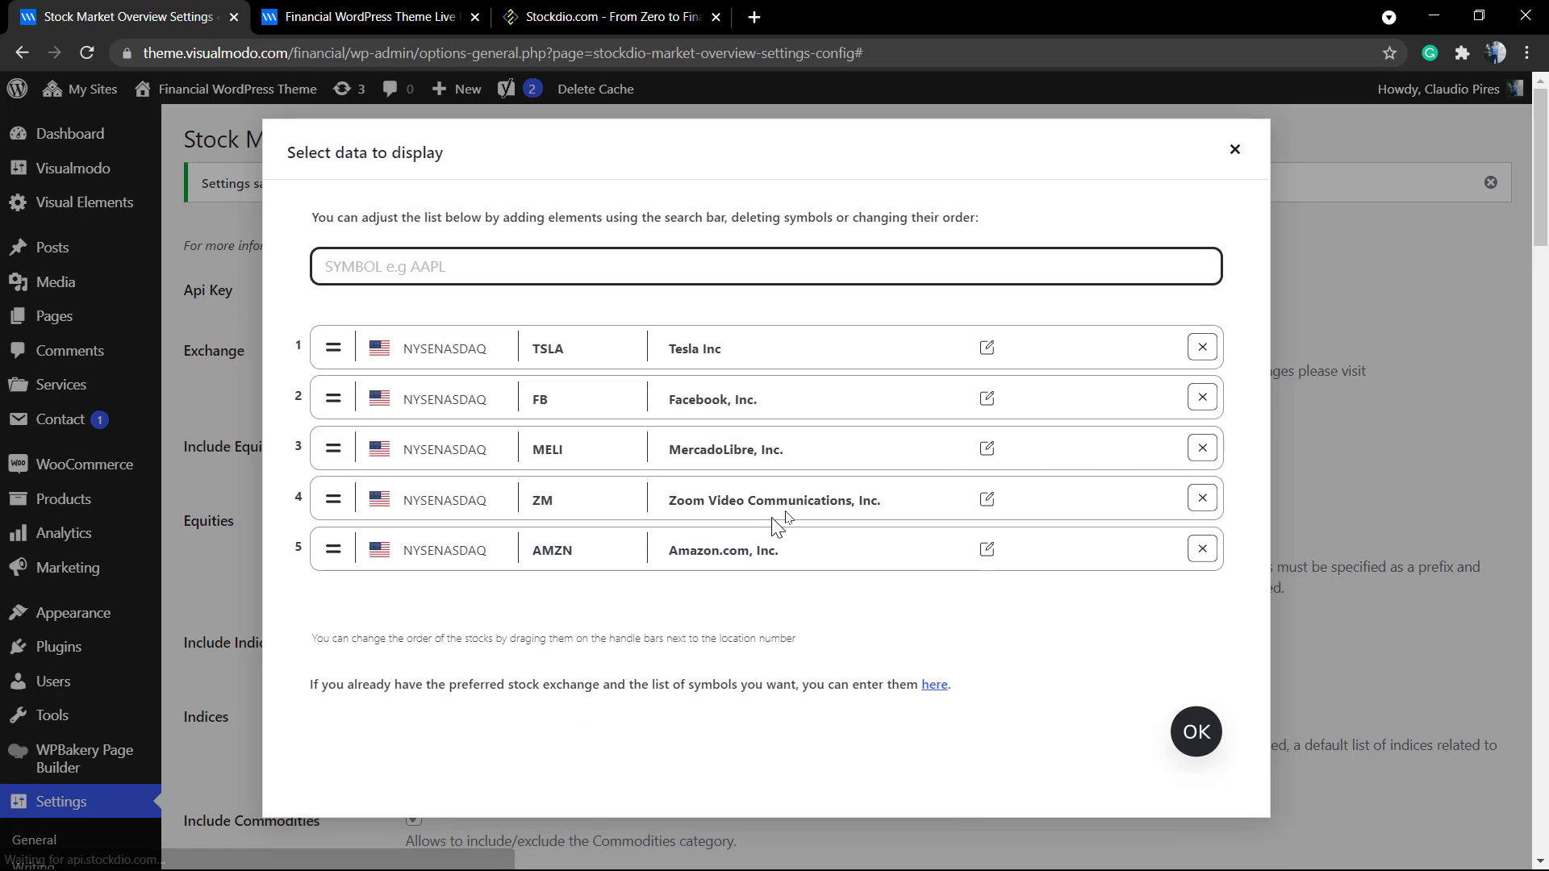
left_click(1202, 348)
left_click(1201, 348)
left_click(1204, 349)
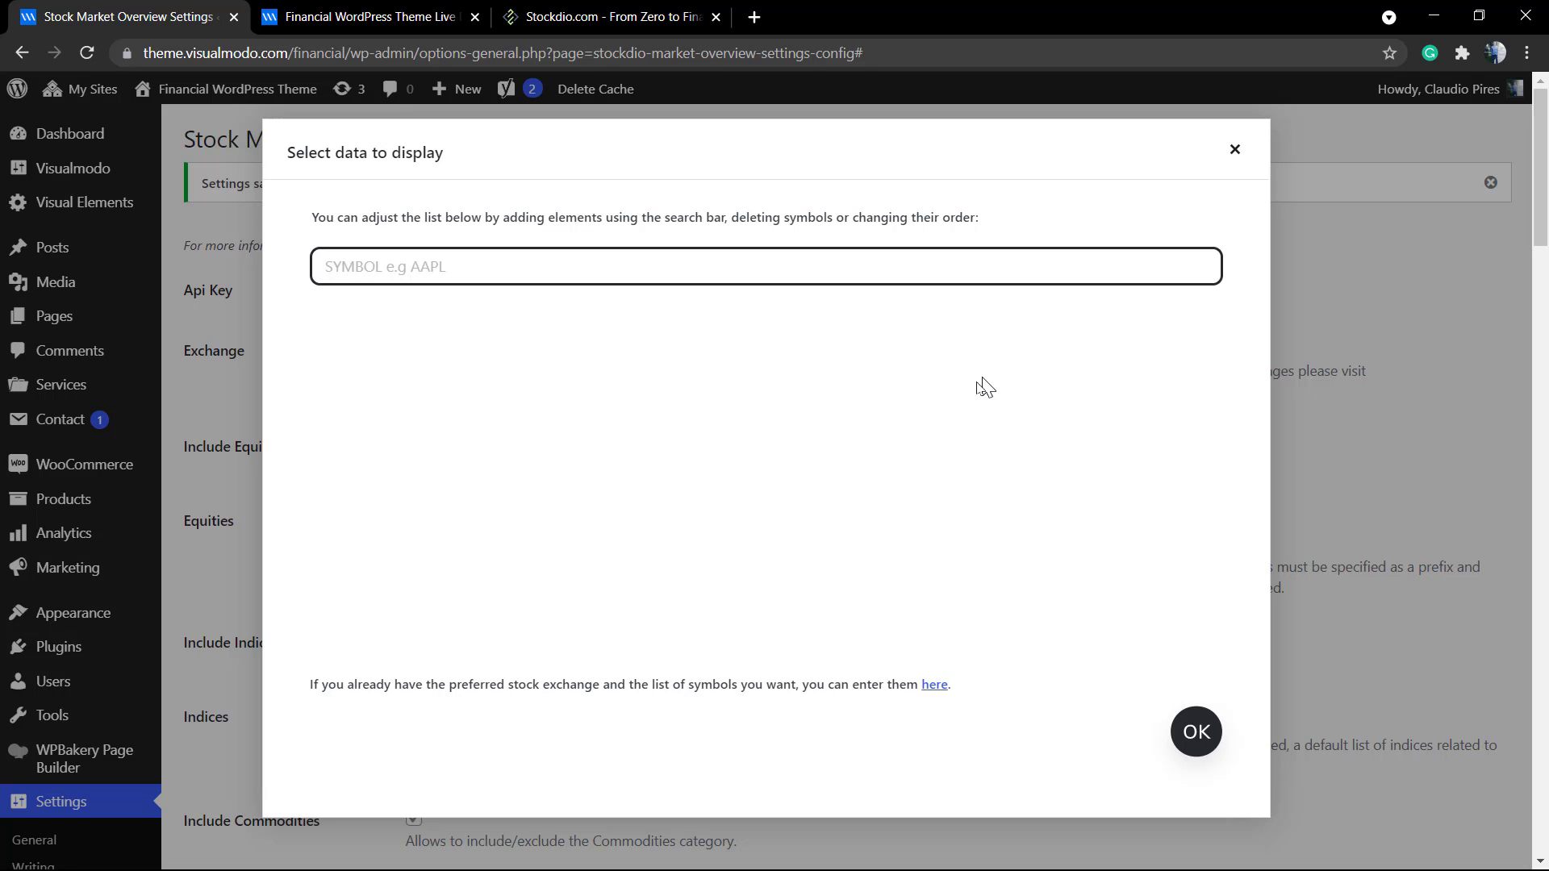
left_click(1194, 741)
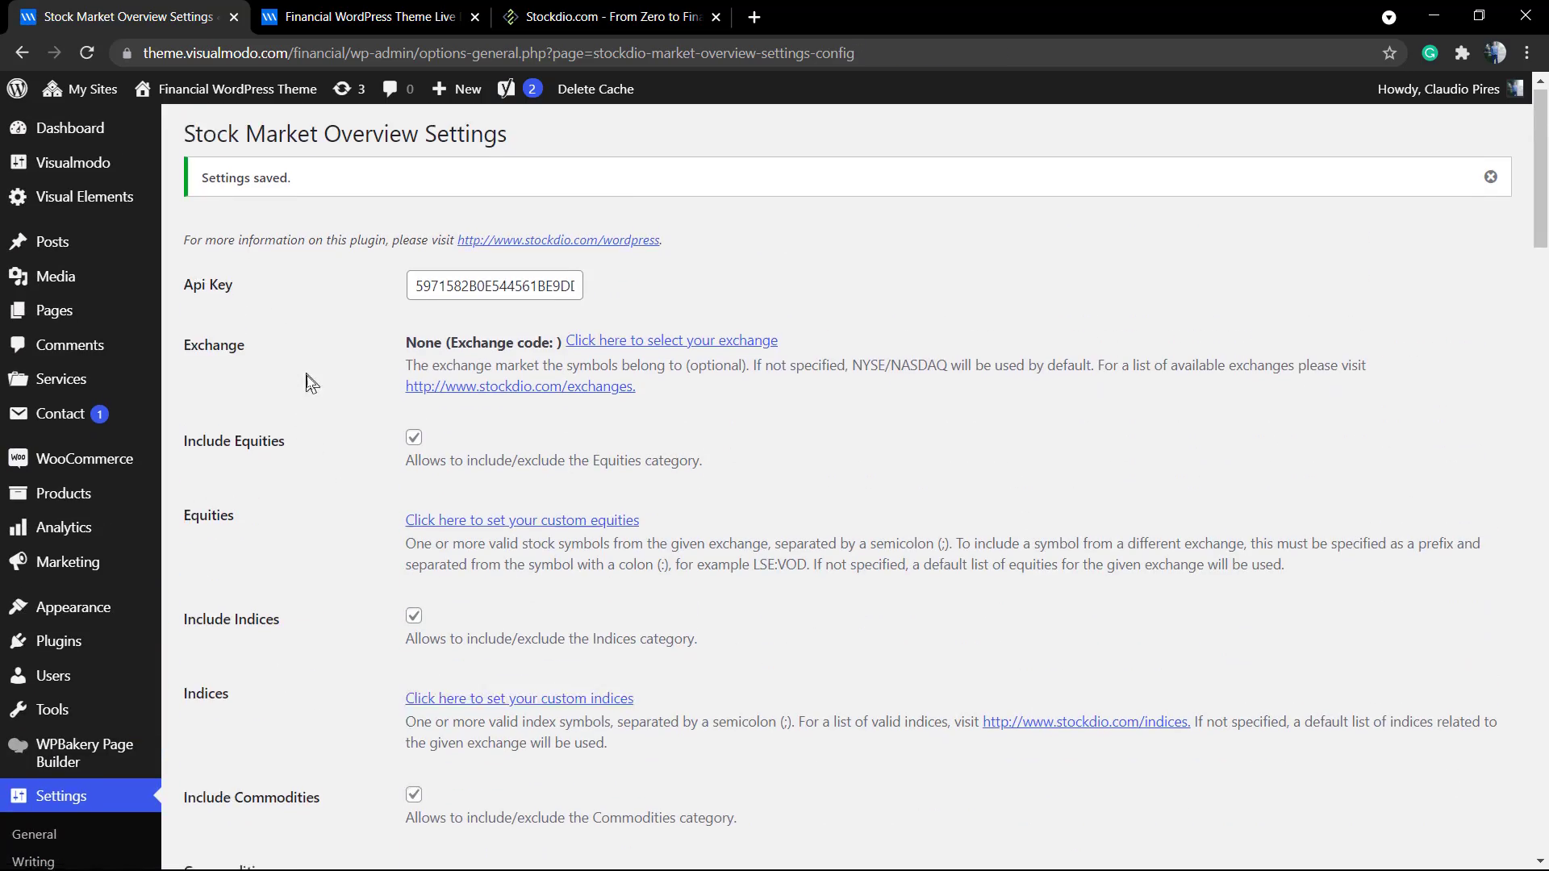
scroll(312, 380, "down", 5)
scroll(322, 415, "down", 3)
scroll(363, 415, "down", 2)
scroll(541, 379, "down", 2)
scroll(626, 390, "down", 2)
scroll(519, 419, "down", 3)
scroll(511, 436, "down", 2)
scroll(526, 420, "down", 2)
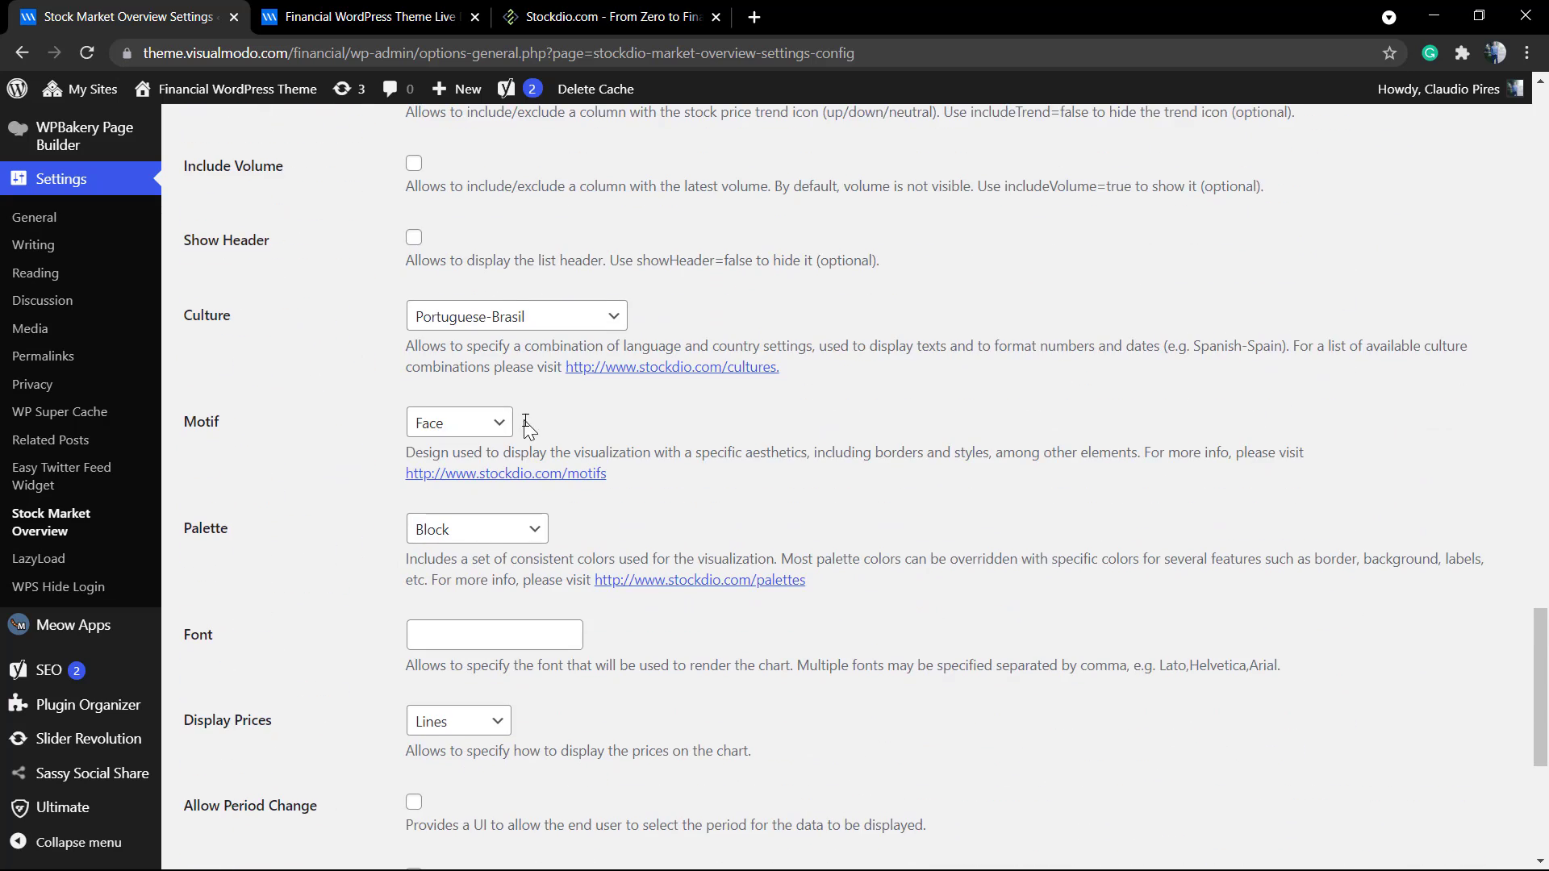
scroll(527, 419, "down", 1)
Reset both the palette and the motif to None
left_click(475, 435)
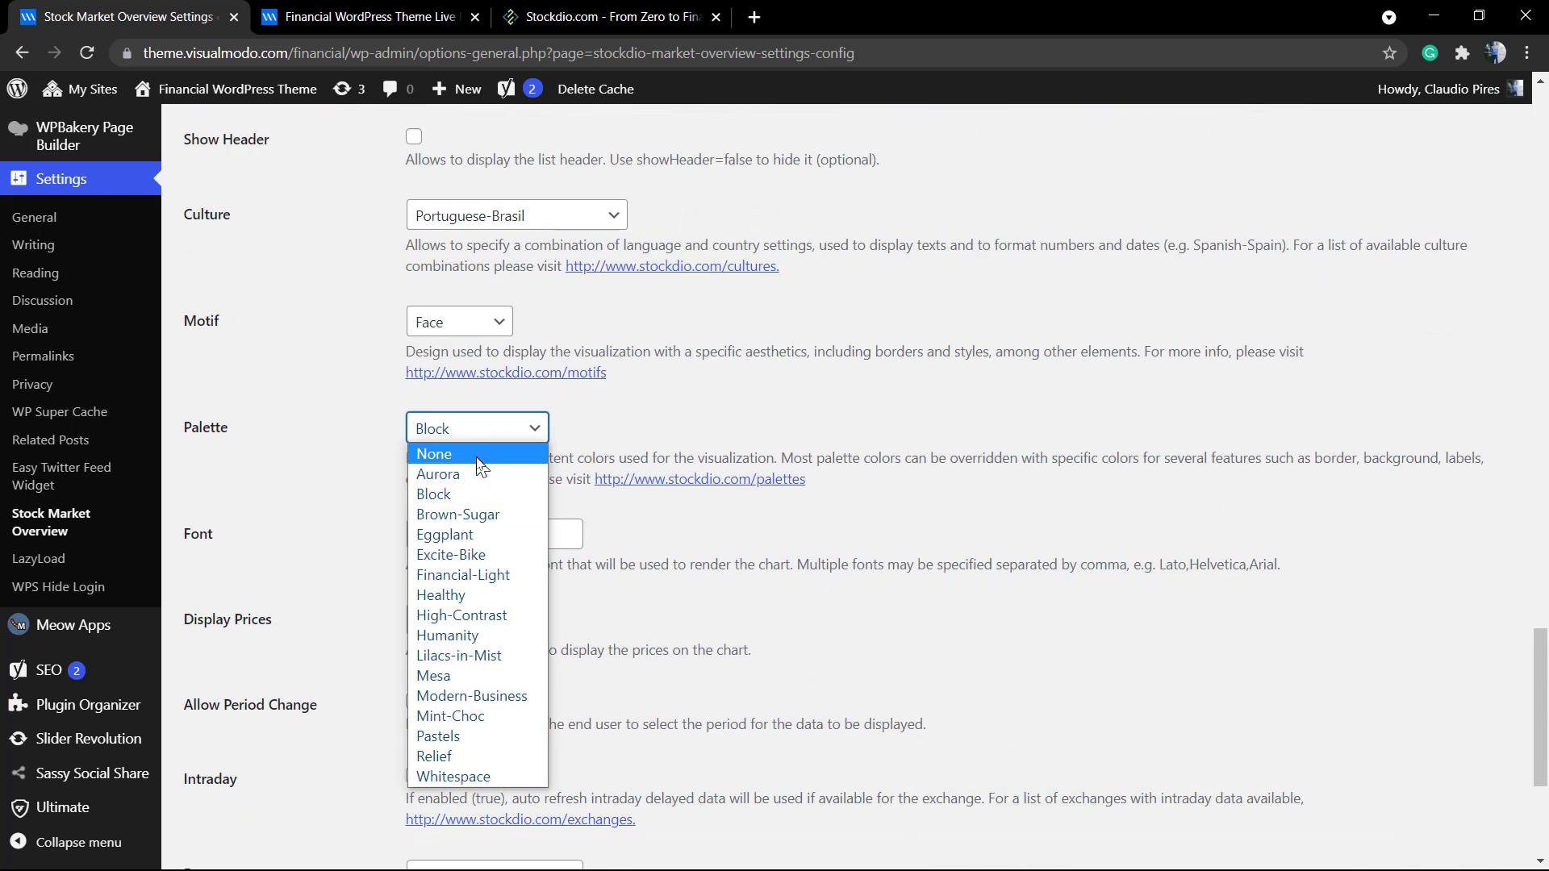
left_click(475, 453)
left_click(469, 323)
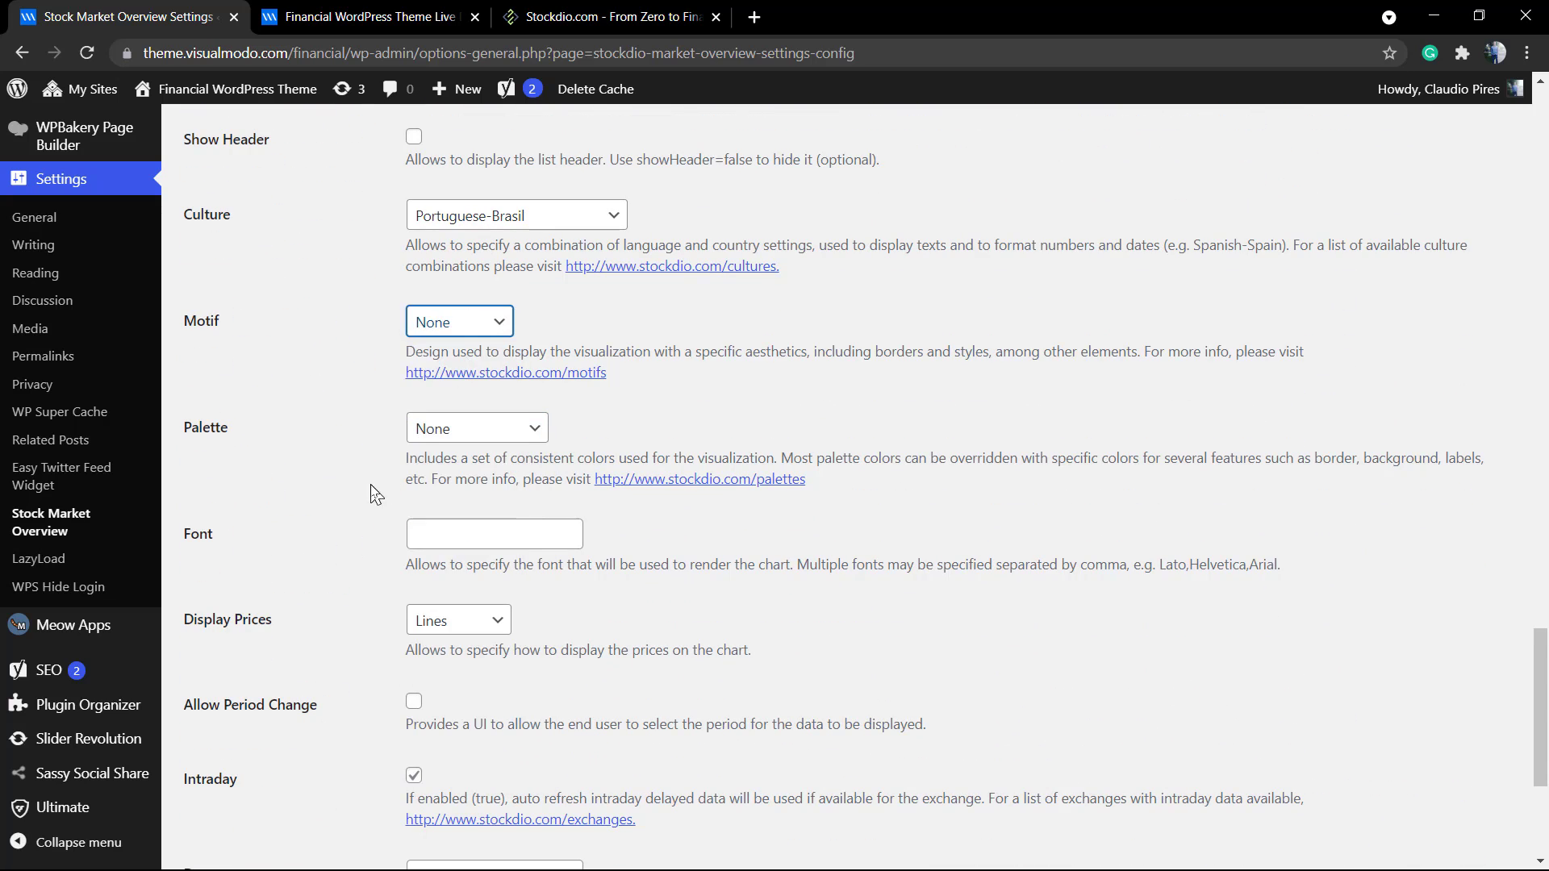
scroll(388, 480, "down", 1)
Display prices as an area chart, save, and reload the Financial homepage
left_click(484, 523)
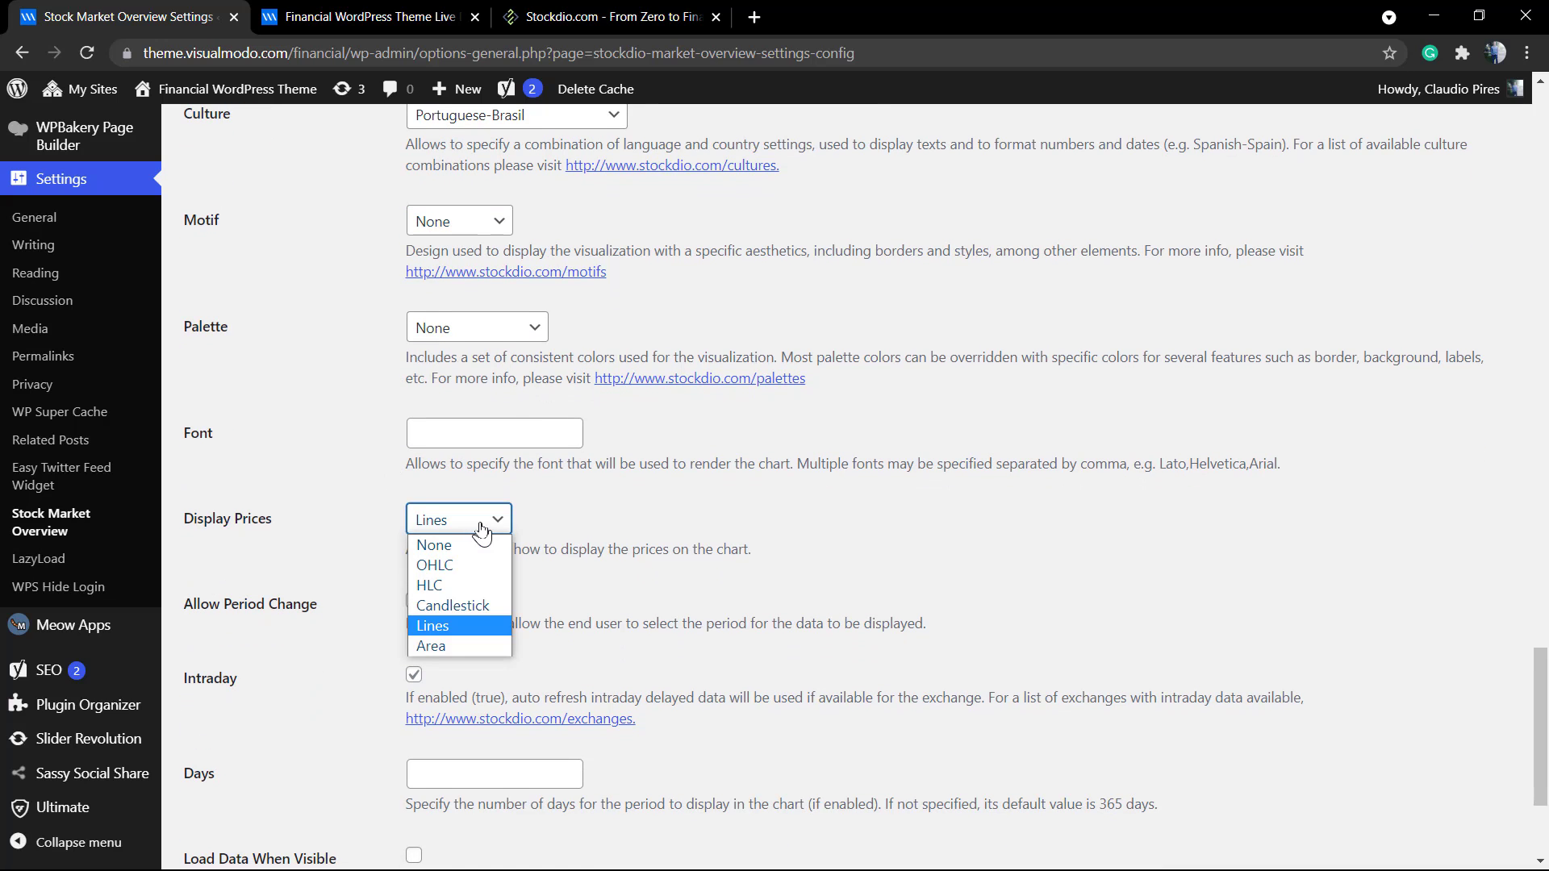
left_click(455, 646)
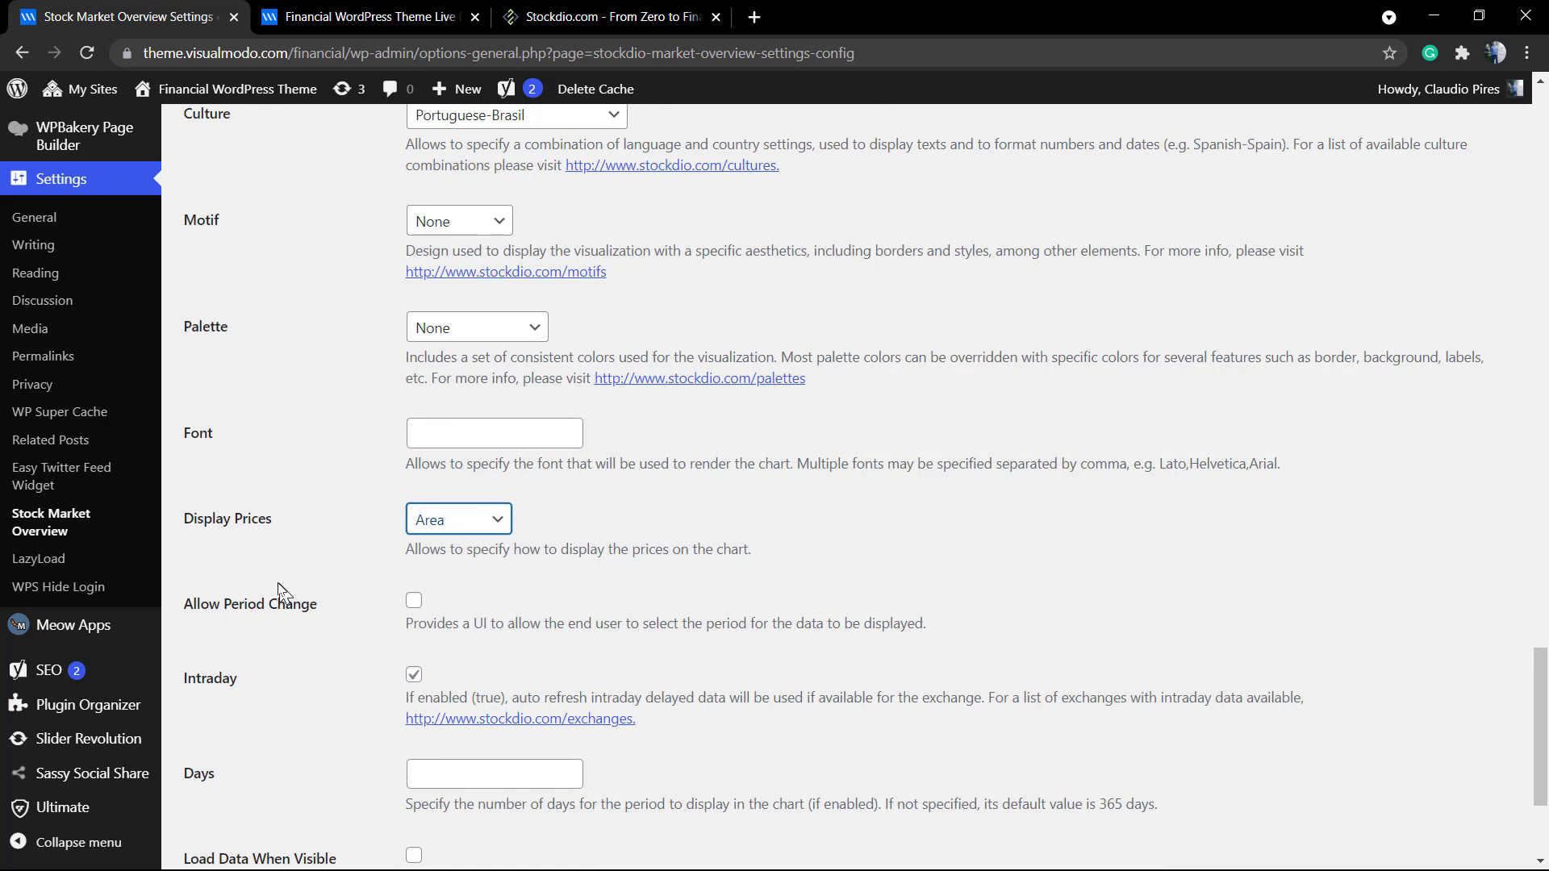
scroll(229, 525, "down", 3)
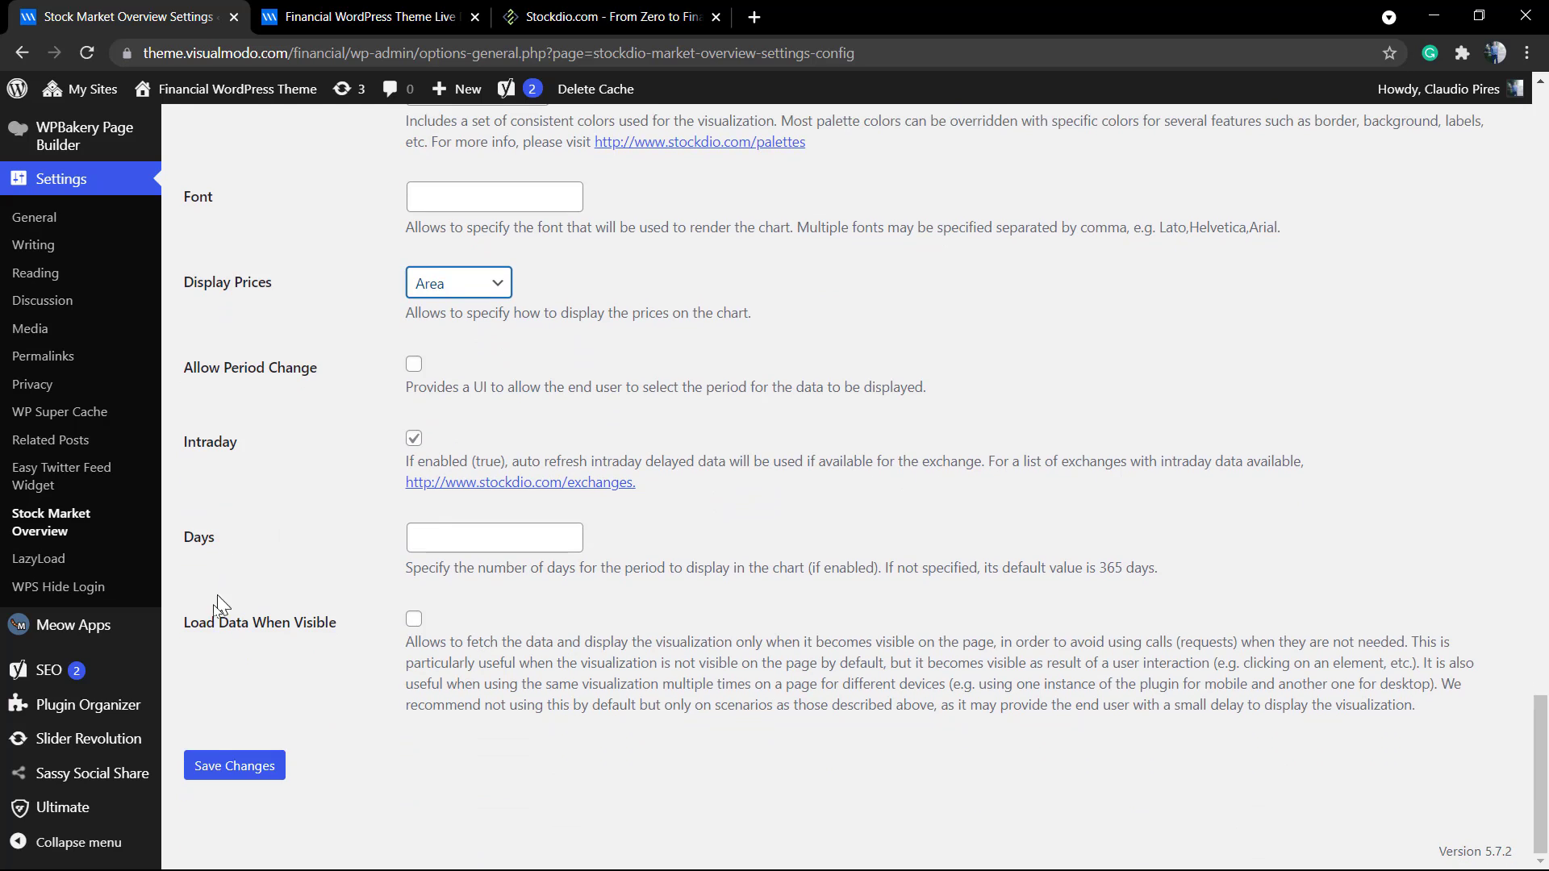
left_click(221, 785)
left_click(345, 16)
key("F5")
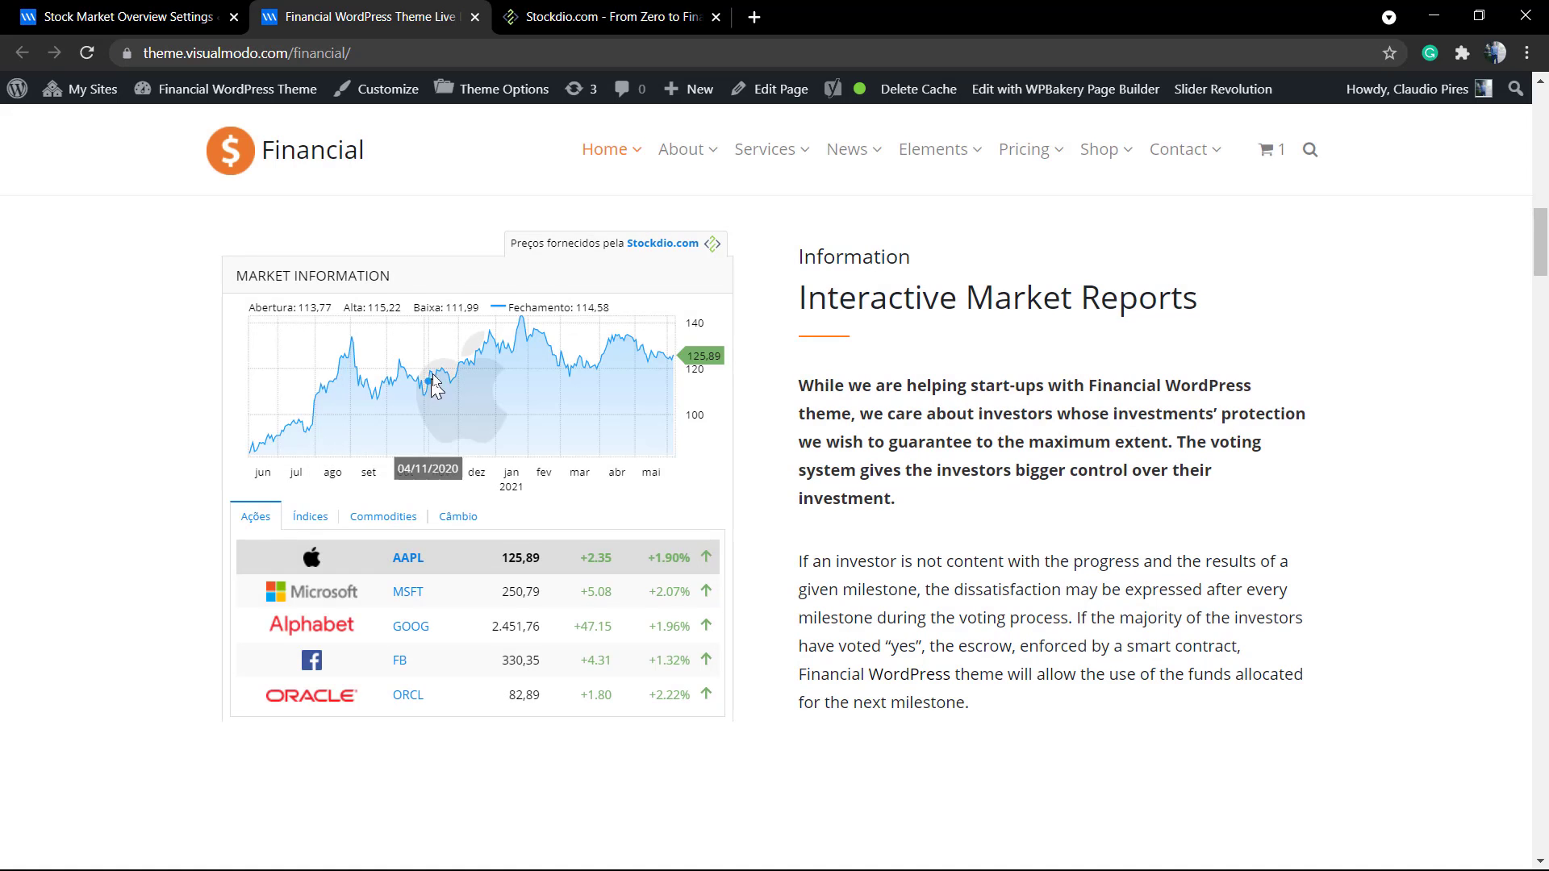
mouse_move(298, 420)
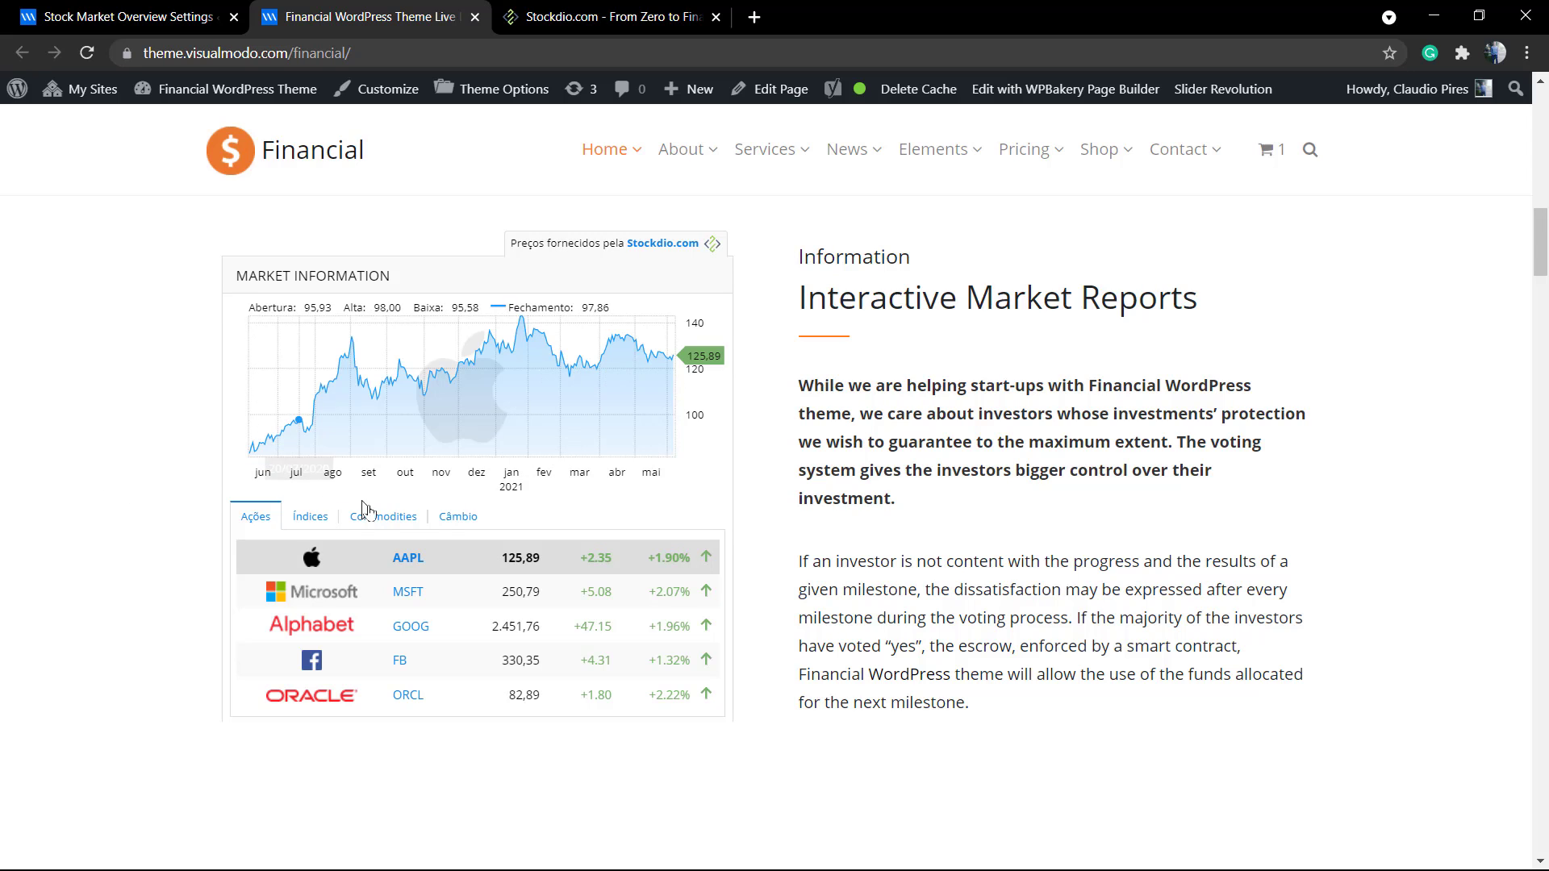
Browse the widget's Índices and Câmbio tables, then return to Ações
left_click(322, 526)
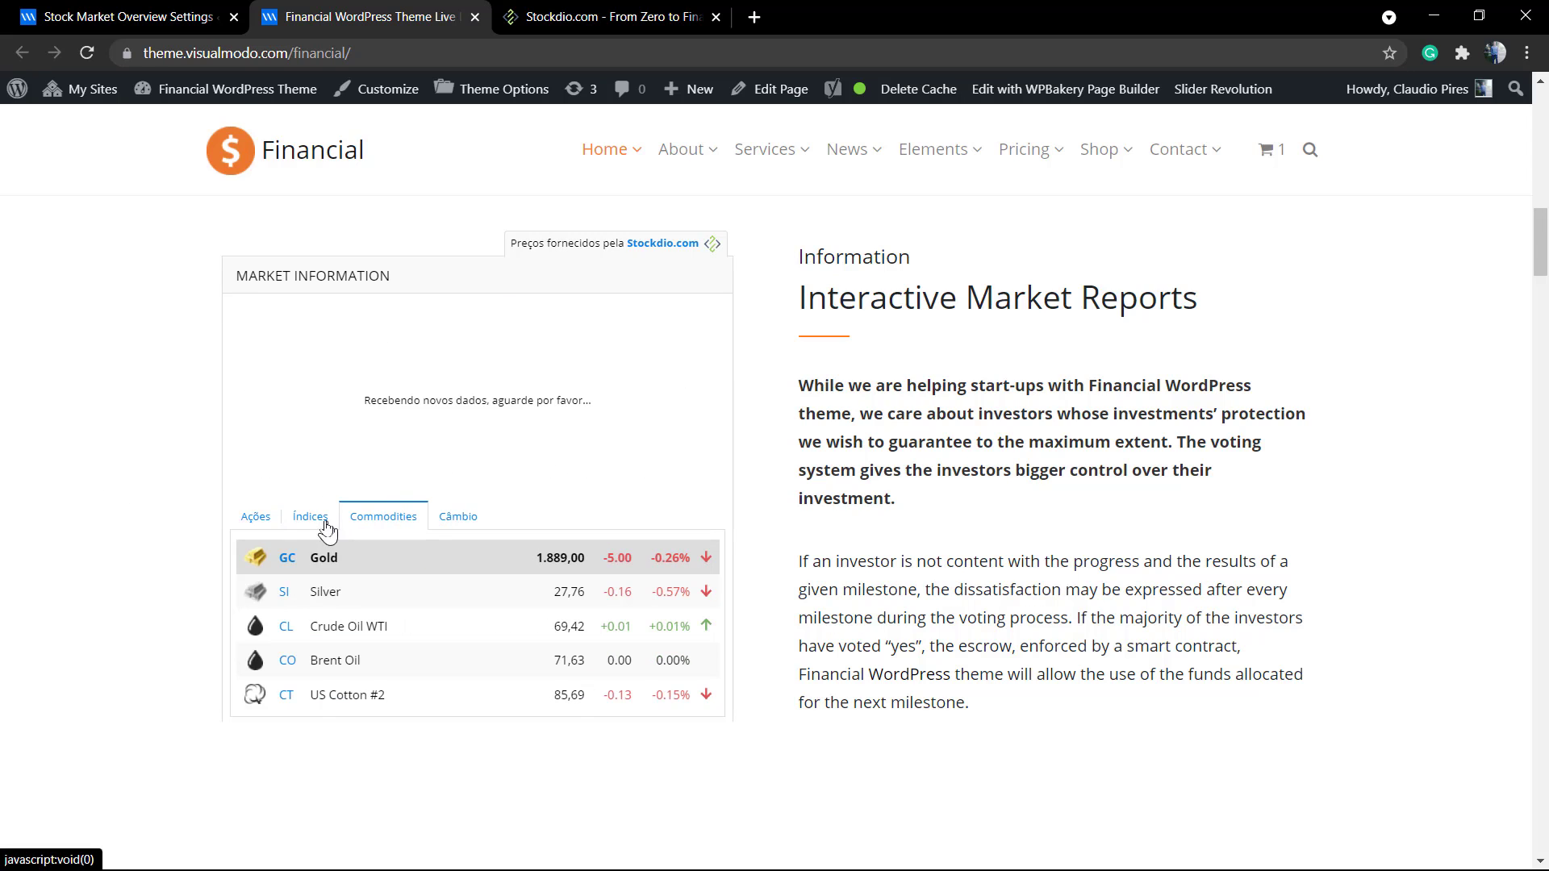
left_click(446, 523)
left_click(249, 528)
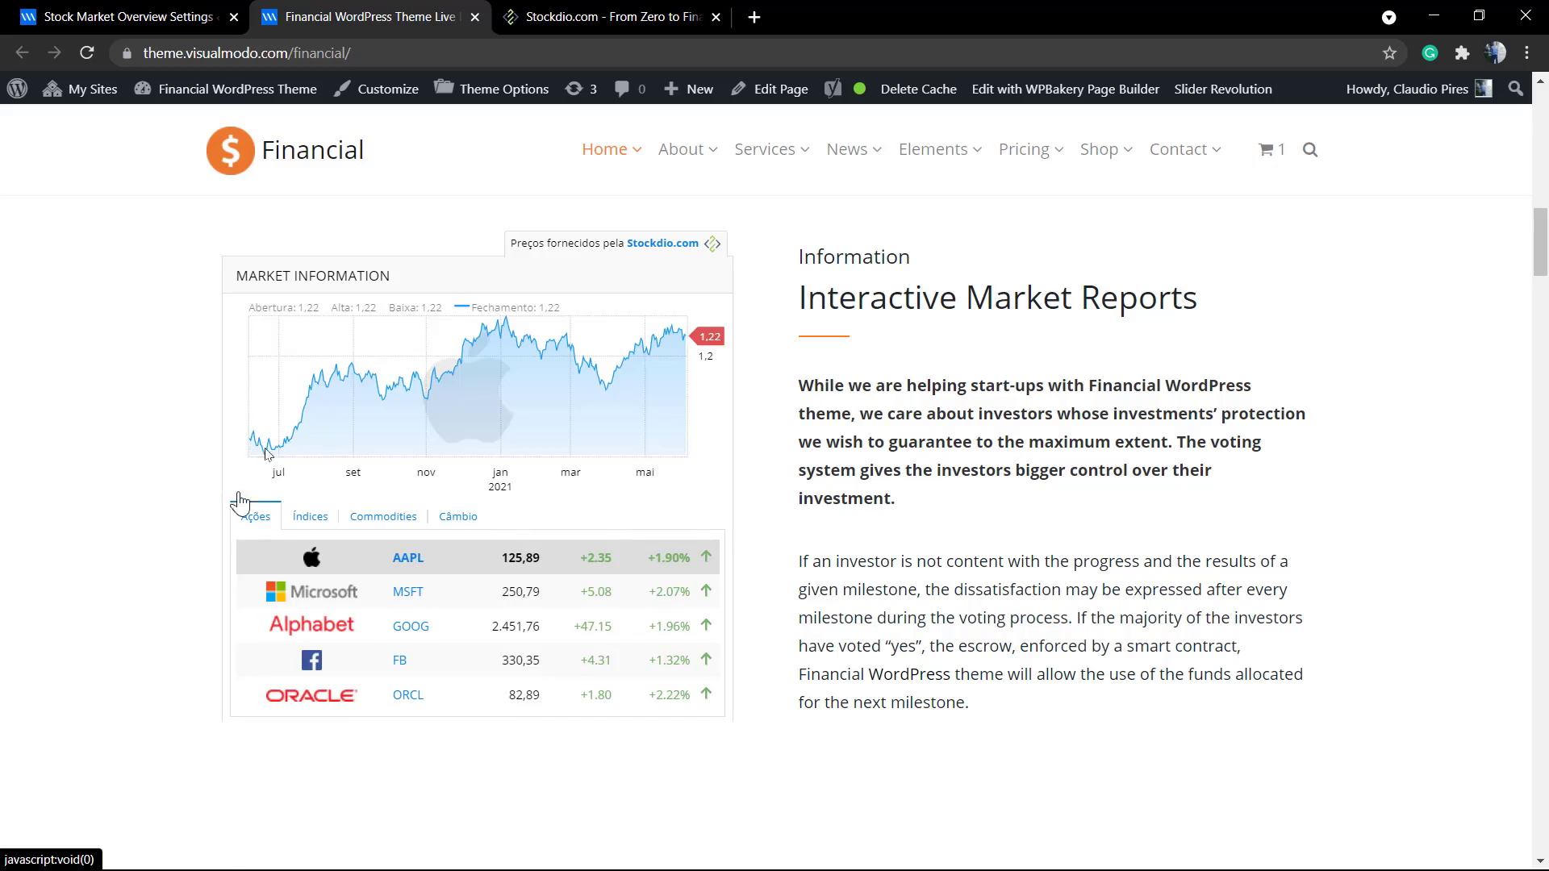
Set the widget culture to English-US
key("ctrl+Page_Up")
scroll(448, 414, "down", 1)
scroll(369, 420, "down", 5)
scroll(370, 419, "down", 2)
scroll(369, 420, "down", 2)
scroll(370, 418, "down", 1)
scroll(373, 415, "down", 2)
scroll(369, 416, "down", 1)
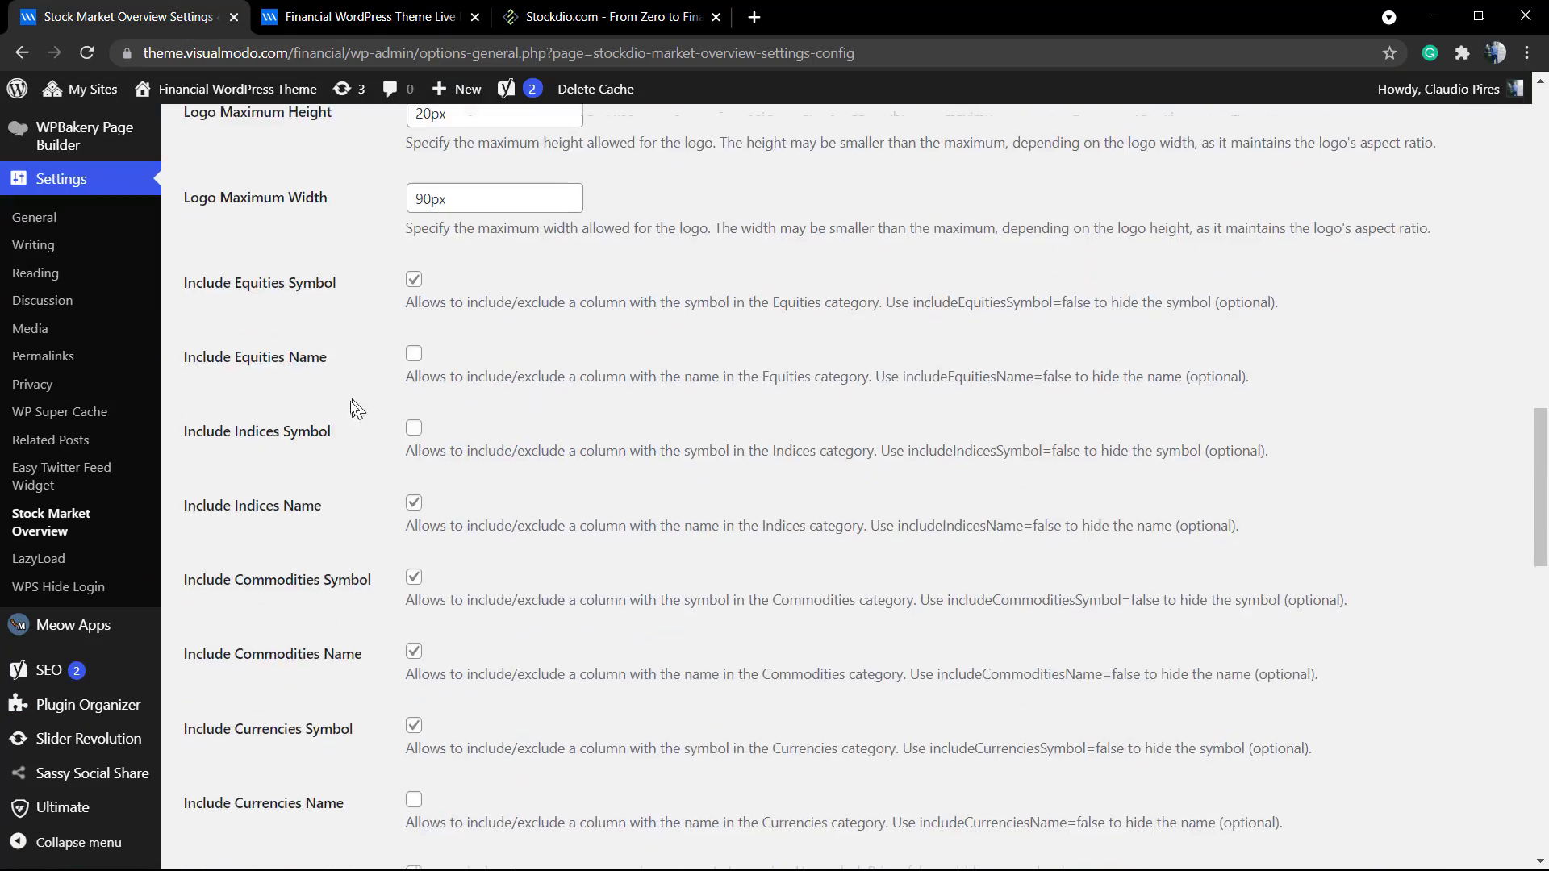
scroll(363, 416, "down", 3)
scroll(351, 415, "down", 3)
scroll(346, 414, "down", 1)
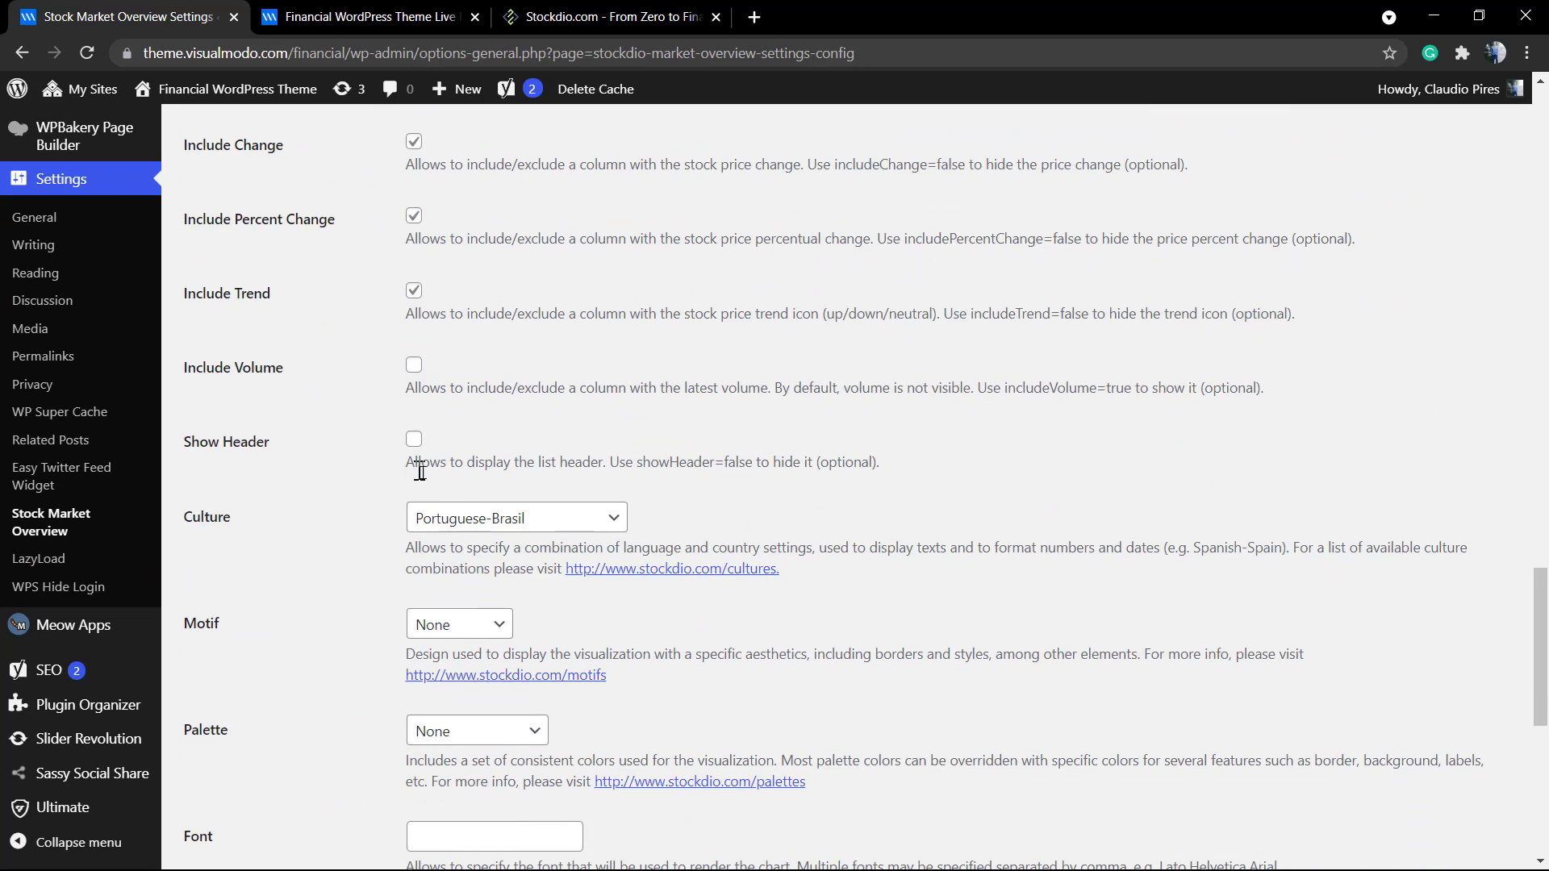
left_click(484, 528)
left_click(510, 130)
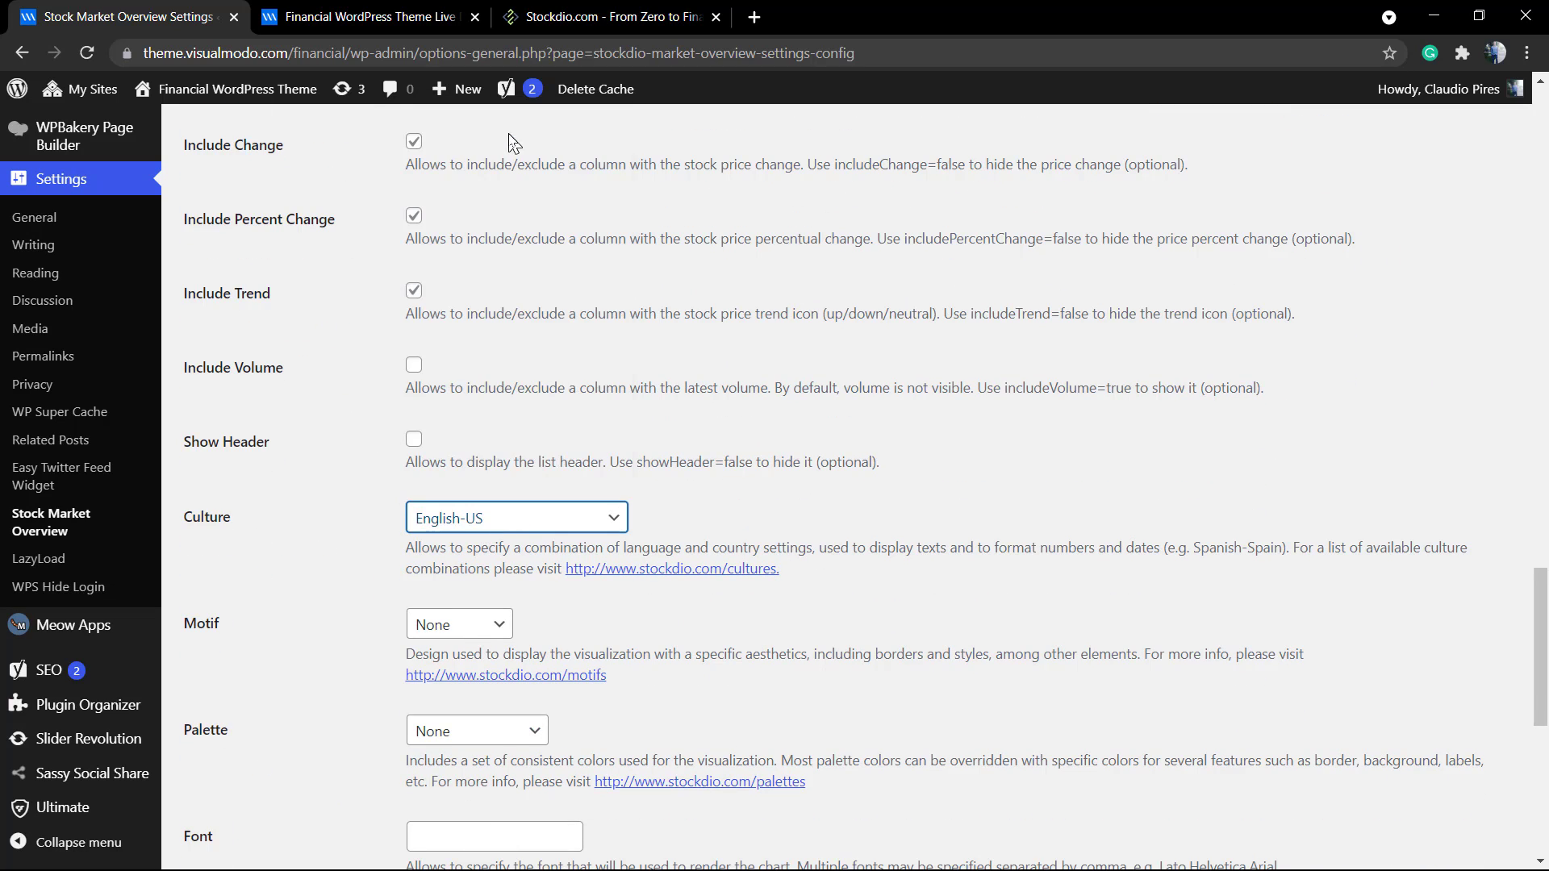
scroll(339, 526, "down", 1)
scroll(287, 526, "down", 1)
scroll(294, 519, "down", 3)
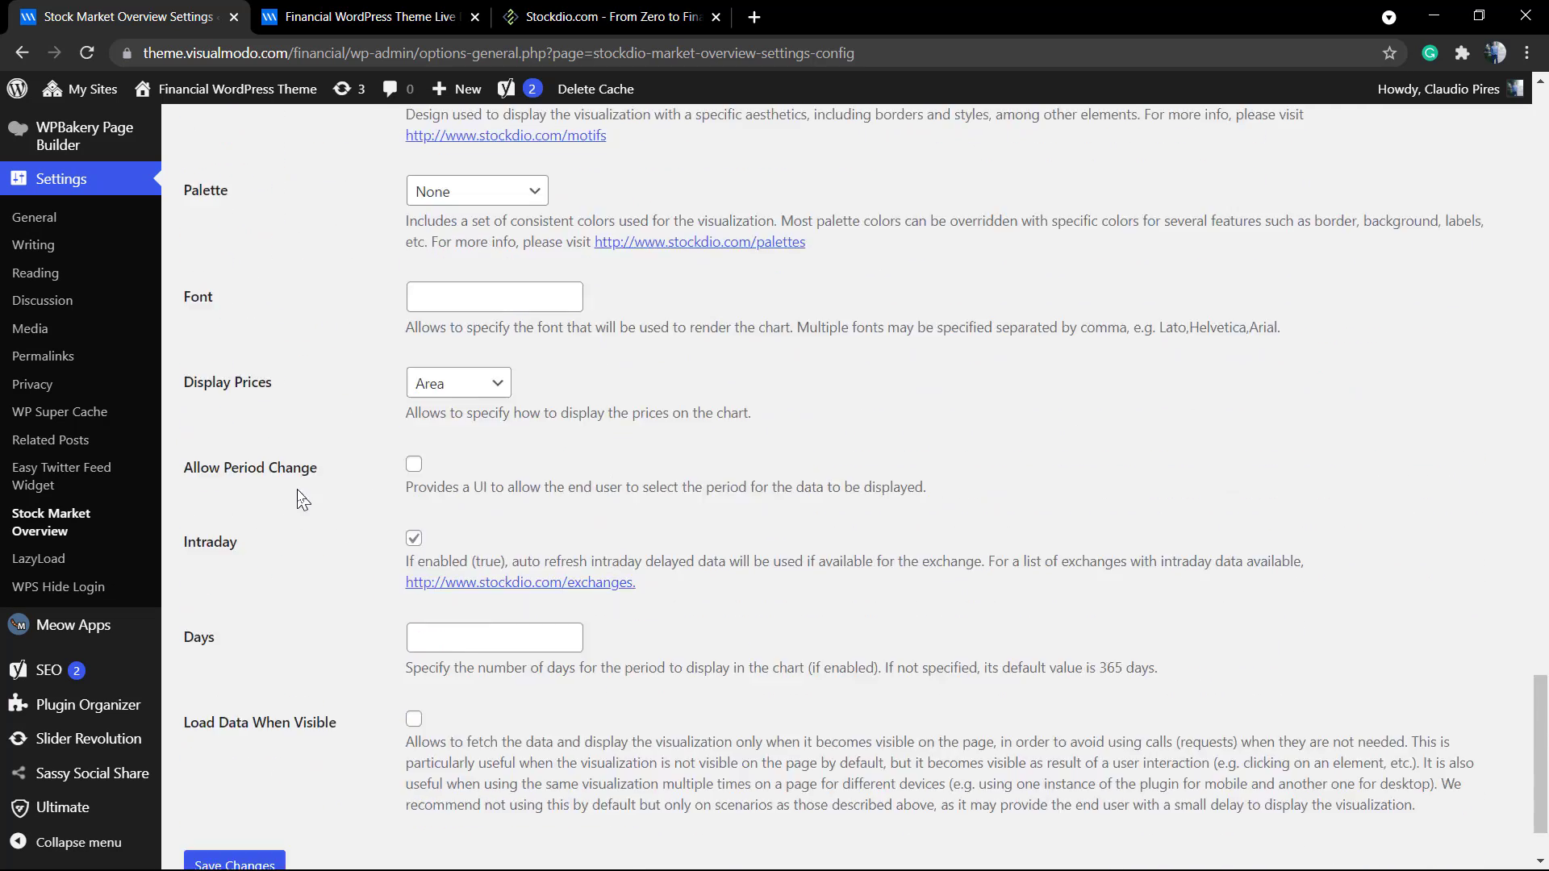
scroll(301, 499, "down", 1)
Display prices as lines, save, and view the Financial homepage
left_click(433, 286)
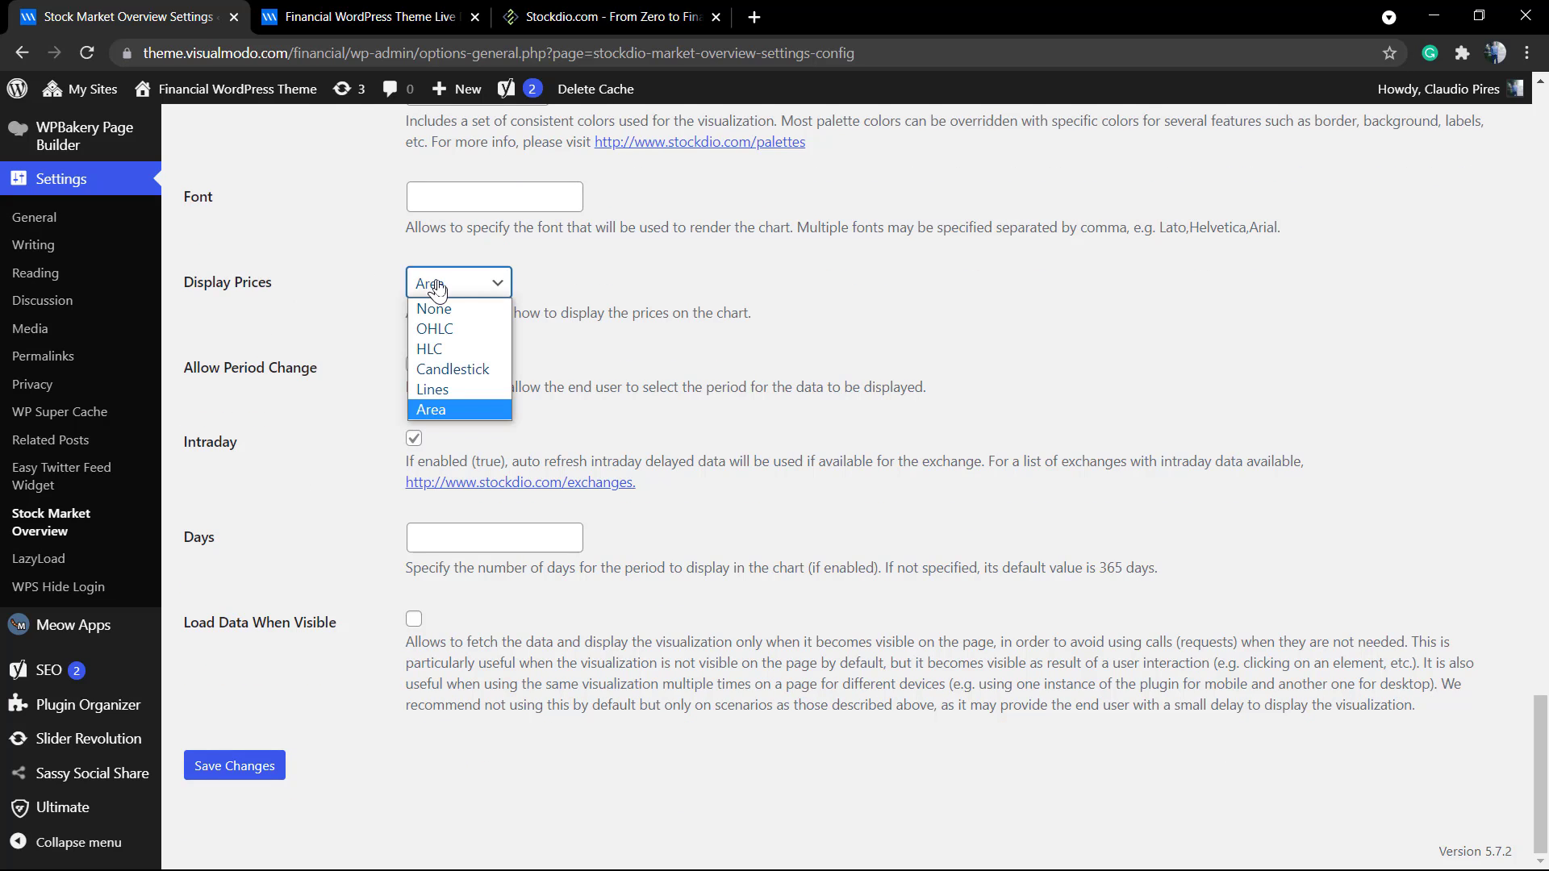
left_click(482, 388)
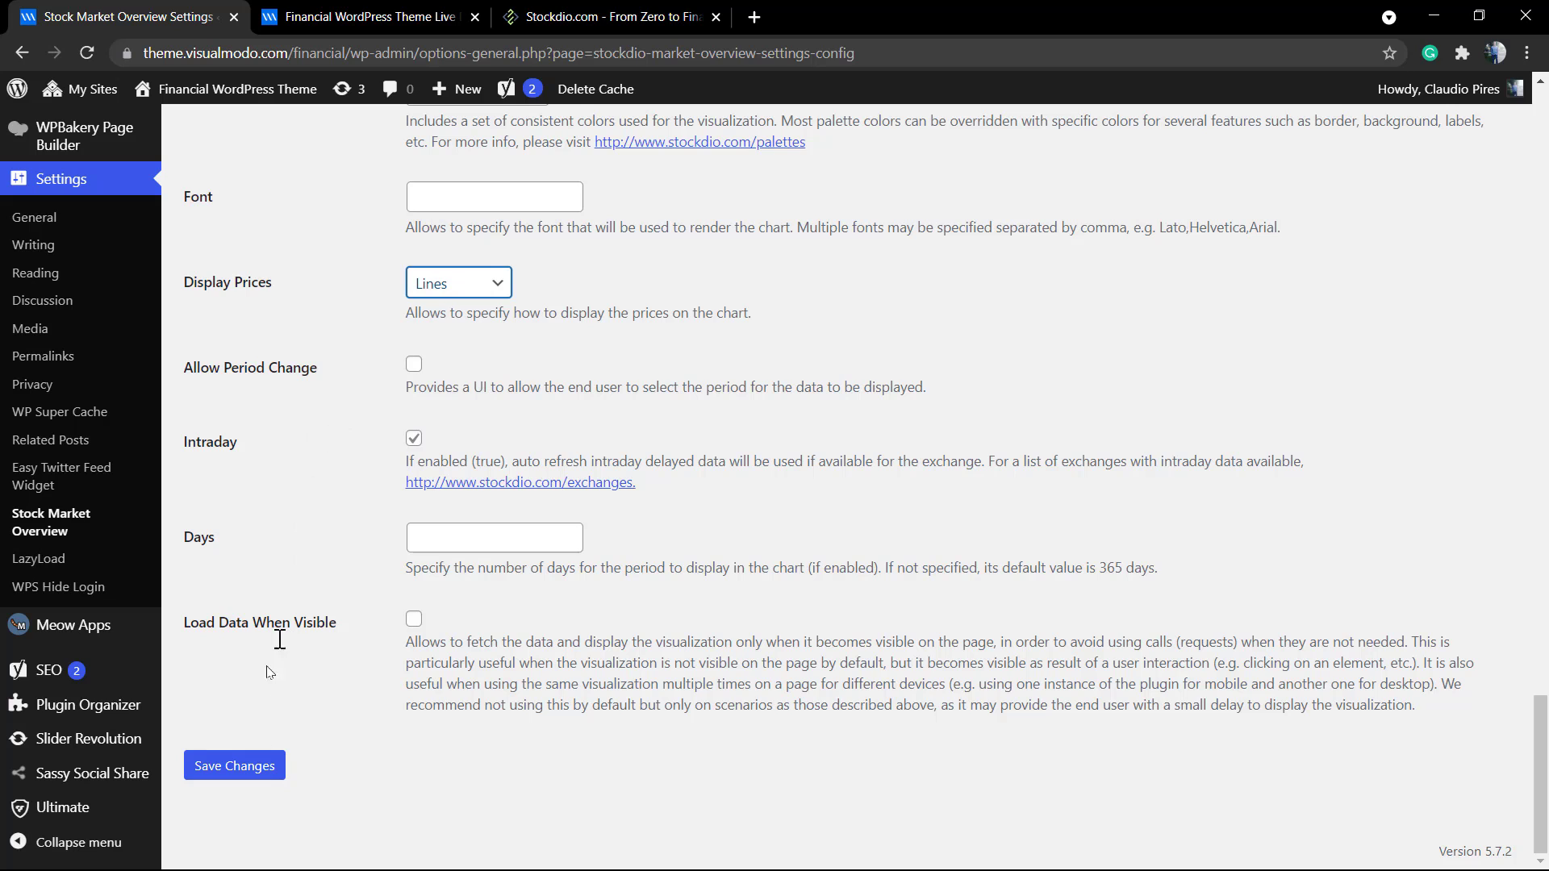
left_click(251, 764)
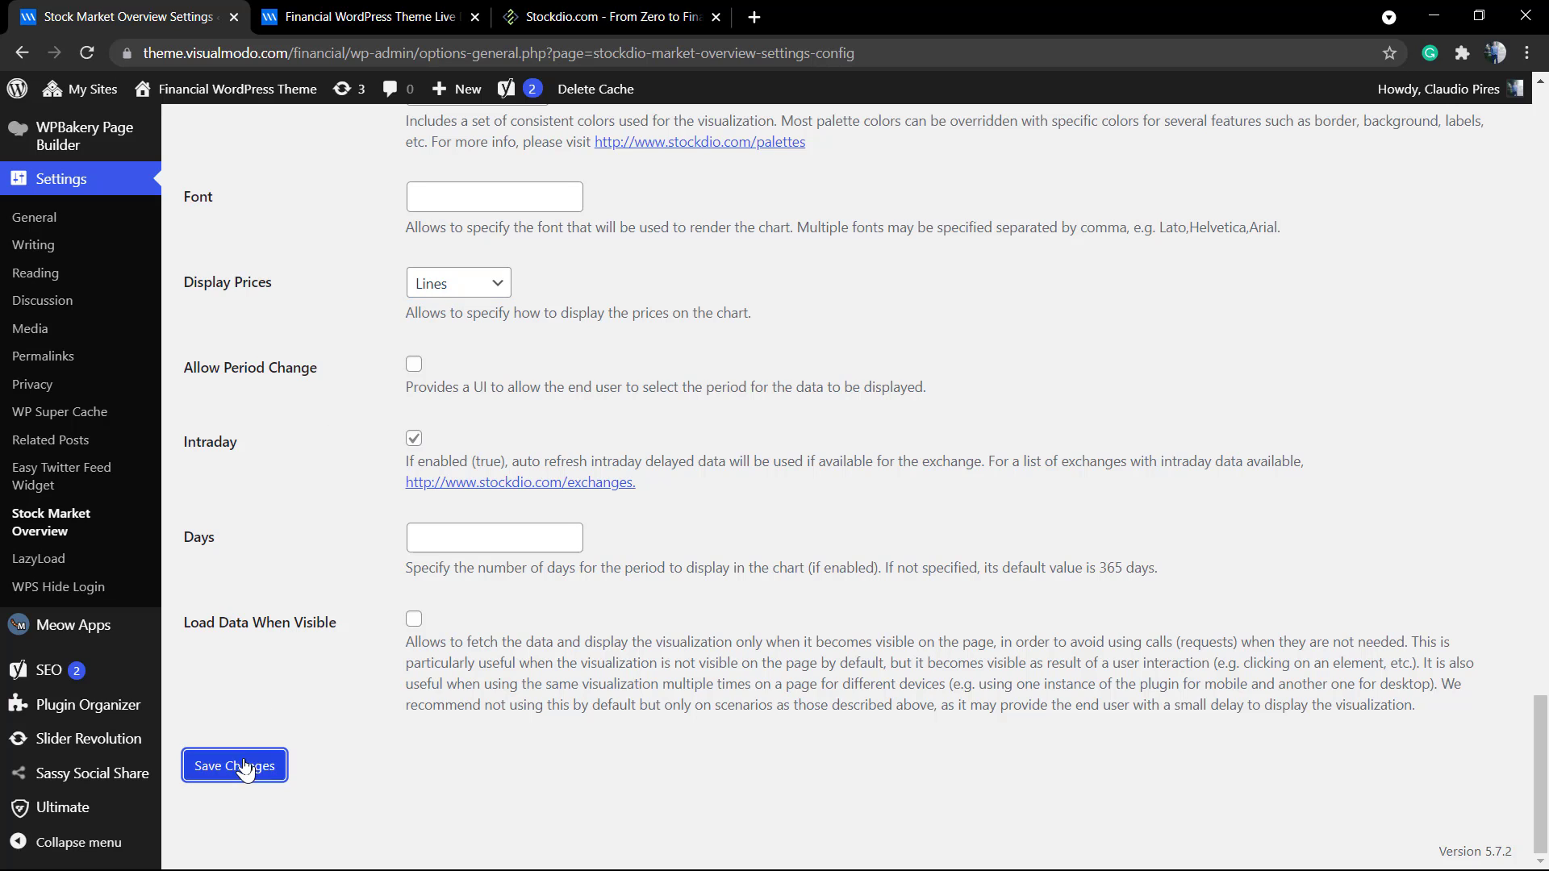
left_click(378, 16)
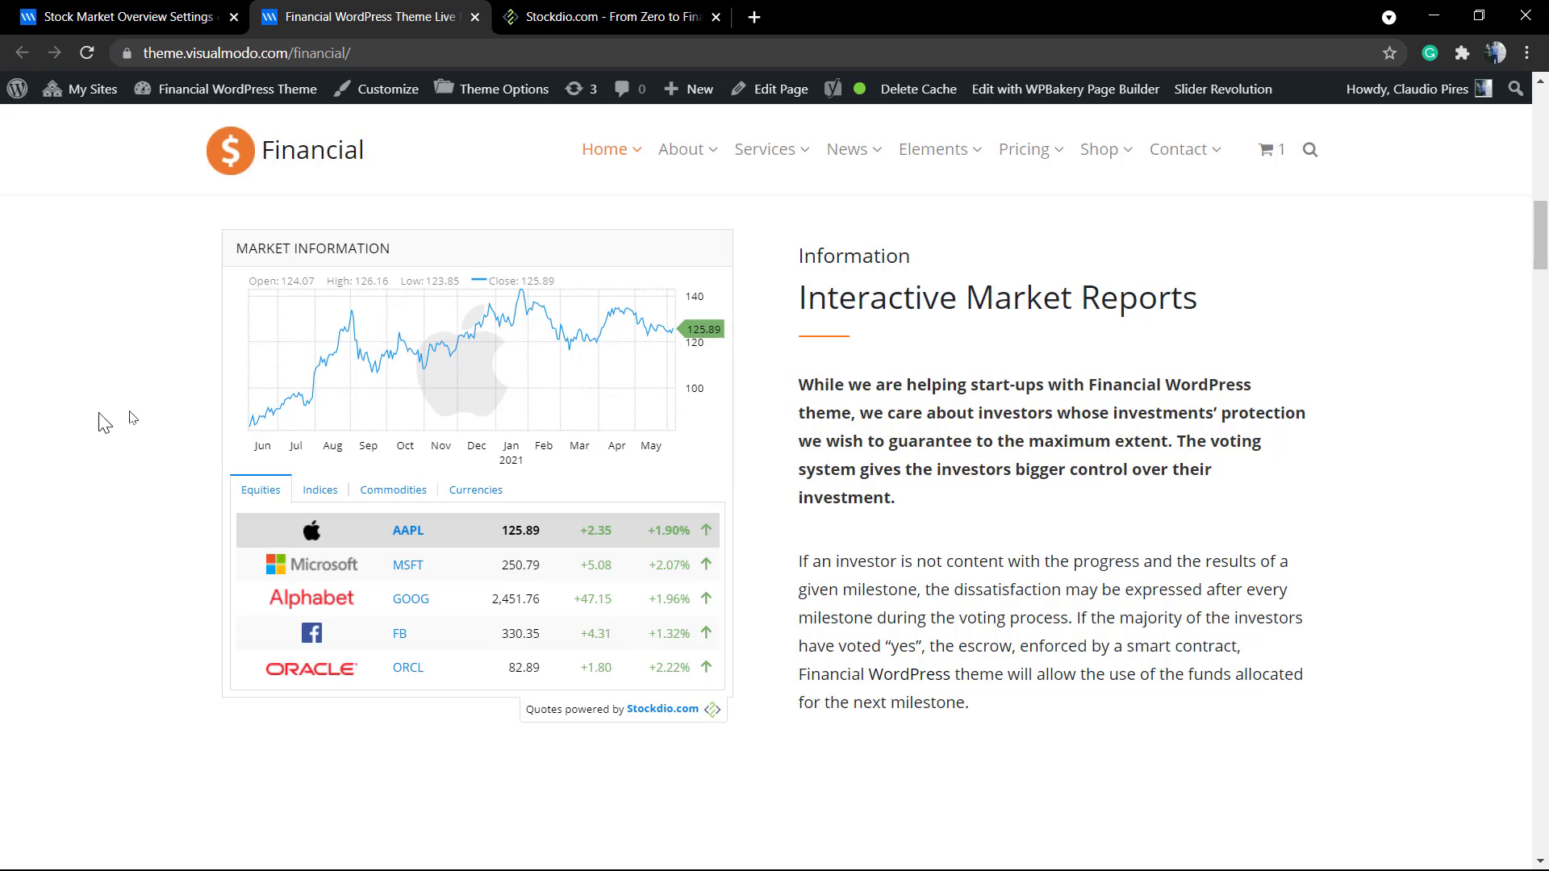
Chart Microsoft, then Alphabet, from the MSFT and GOOG equity rows
left_click(294, 564)
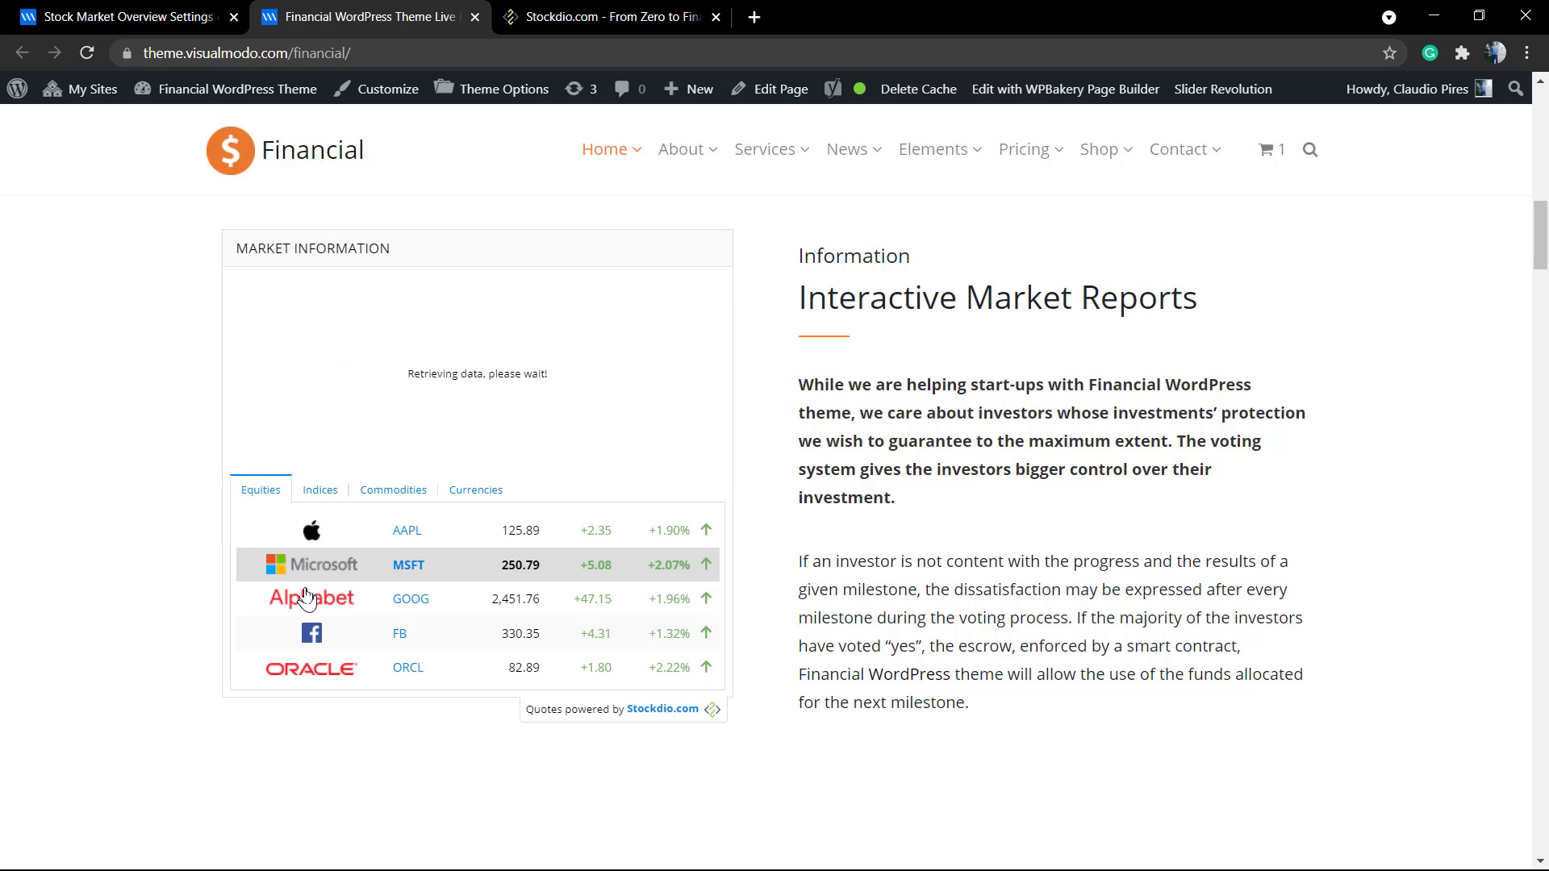
left_click(309, 601)
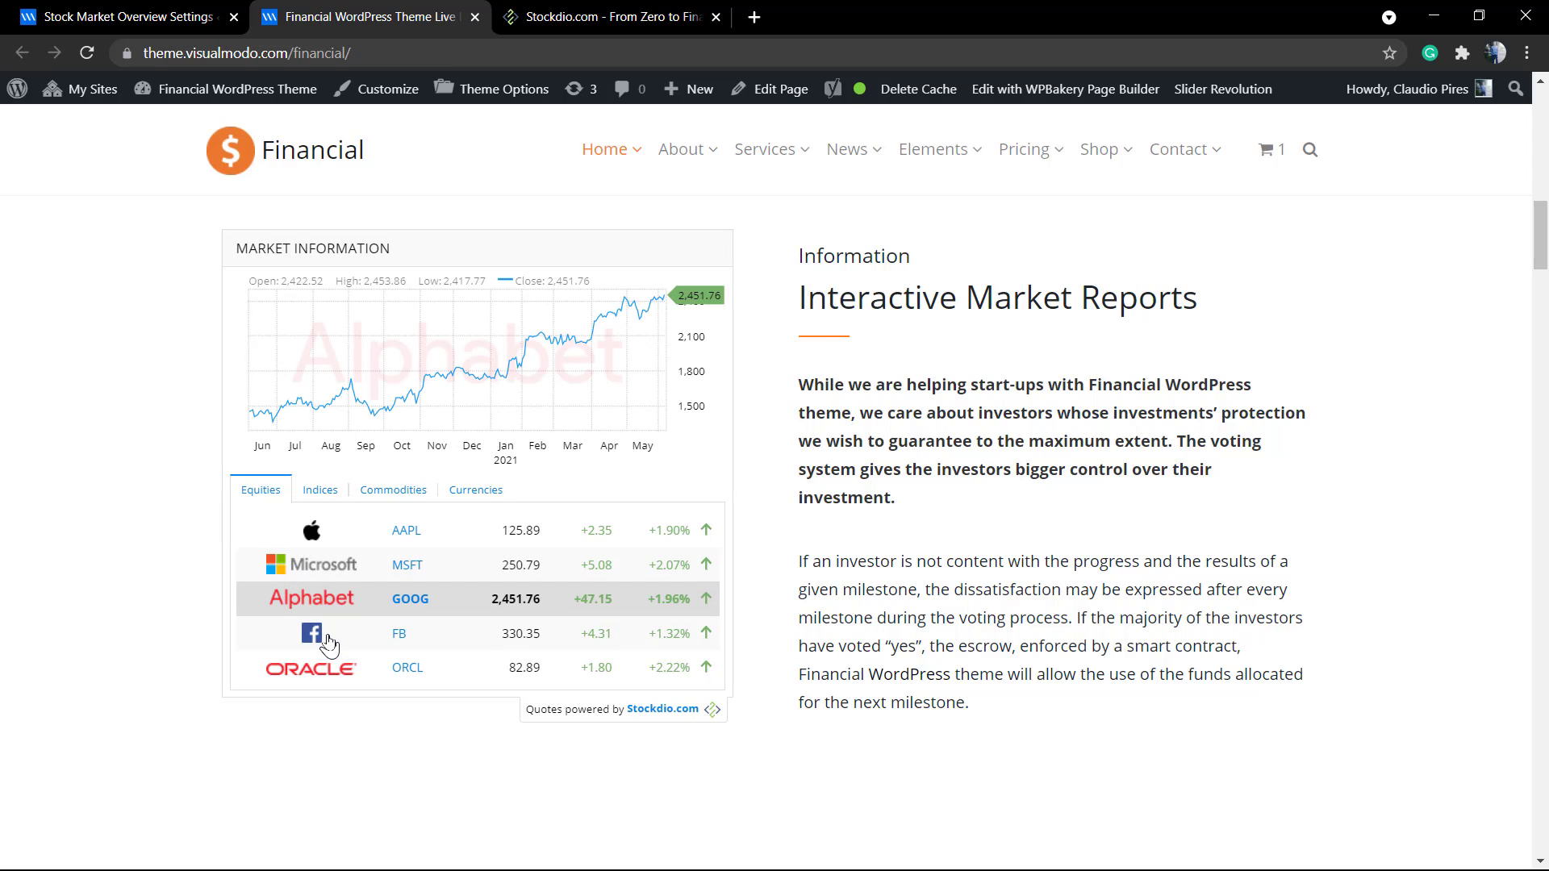